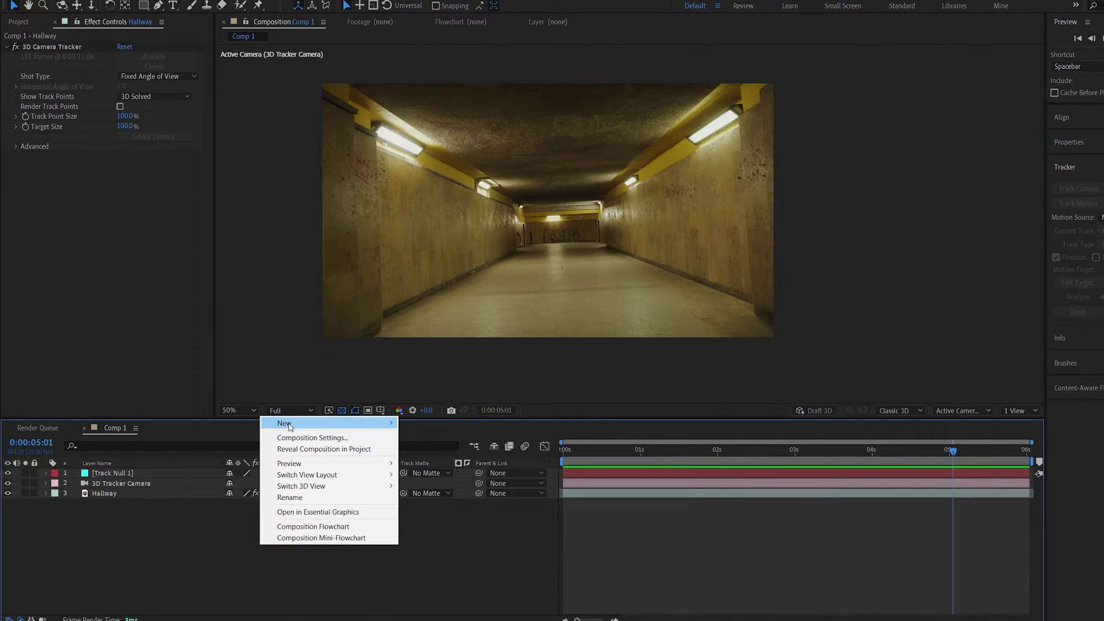
Step: Create a new full-size solid layer named Element in the composition
left_click(474, 447)
type("Elem")
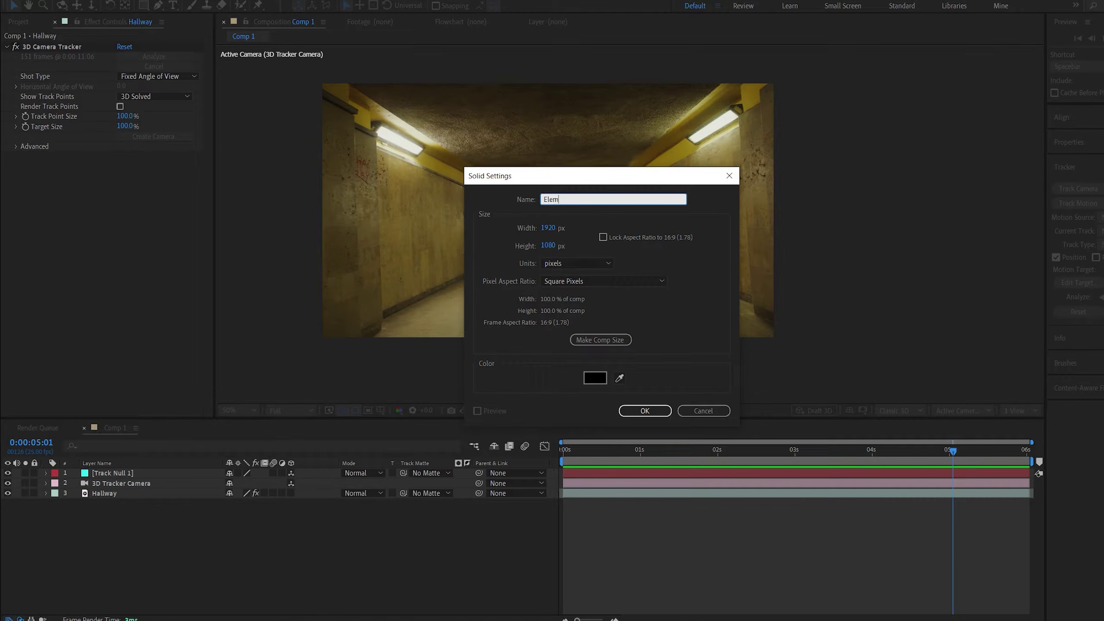
type("ent")
key("Return")
Step: Apply the Element effect to the new solid, with the layer placed below the 3D Tracker Camera, and open its scene setup
key("ctrl+space")
type("ele")
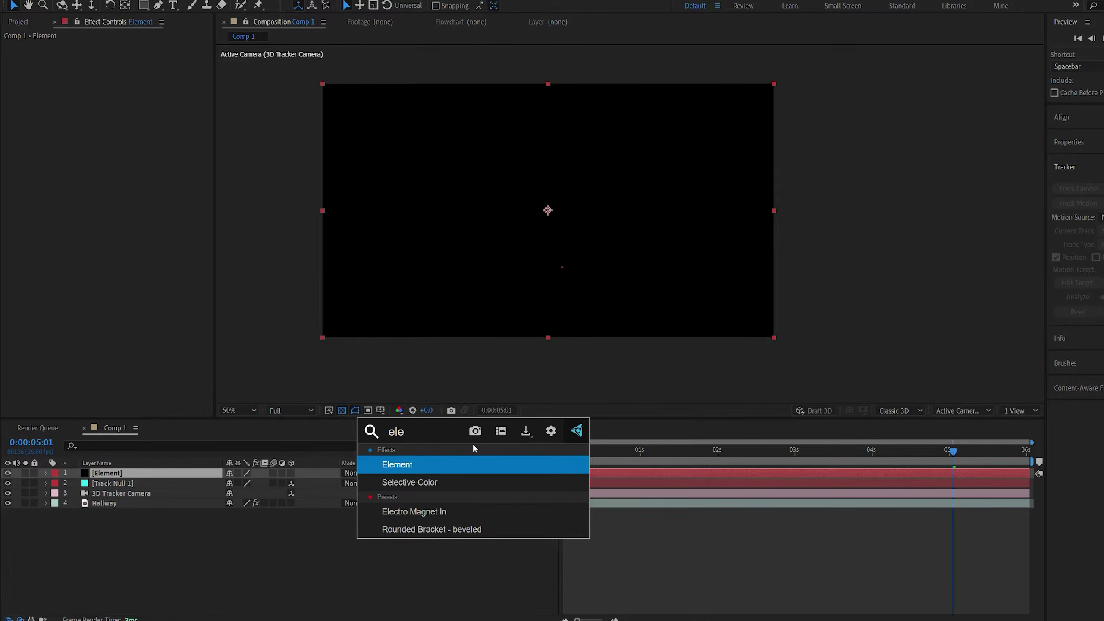
key("Return")
left_click(61, 72)
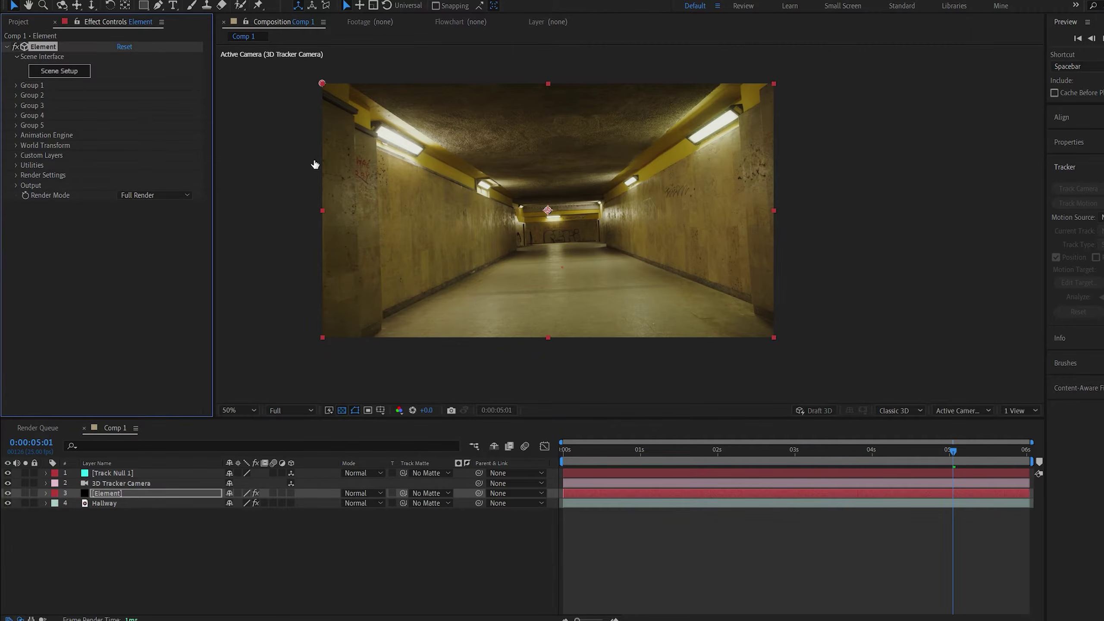
Step: Add a cylinder primitive to the empty Element scene
left_click_drag(491, 226, 481, 255)
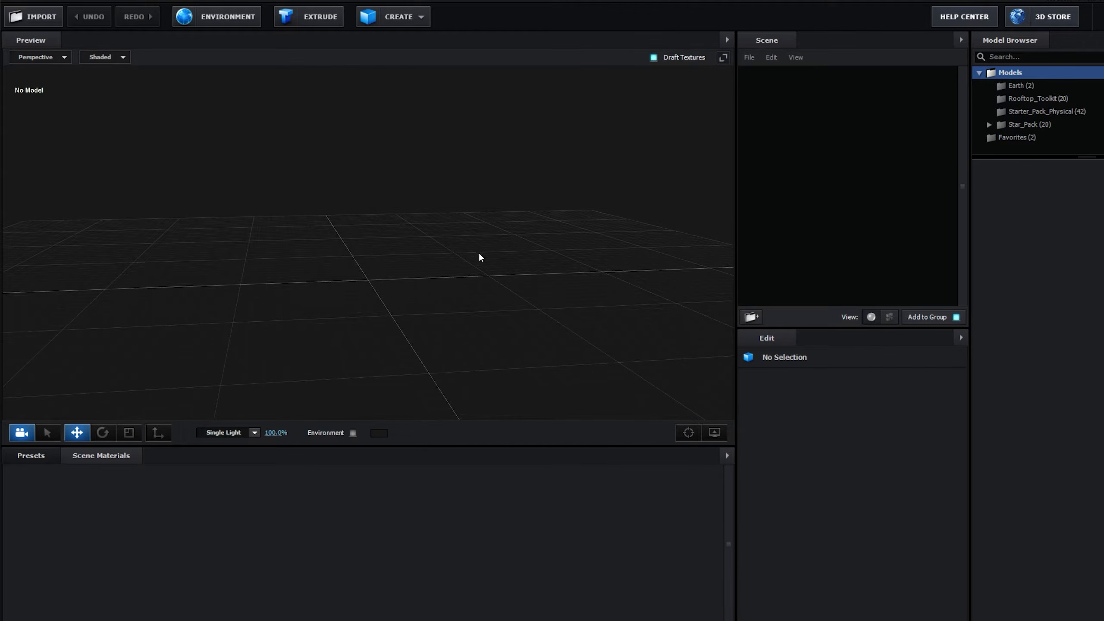
left_click(416, 18)
left_click(436, 46)
left_click_drag(526, 195, 456, 210)
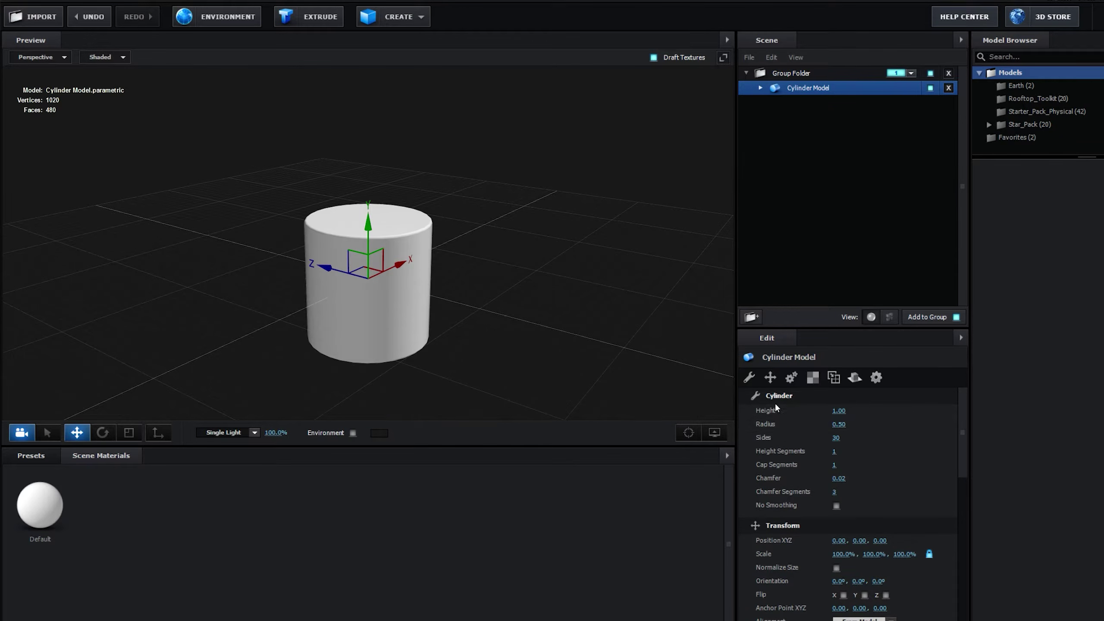
left_click(128, 432)
mouse_move(370, 275)
left_mouse_down()
mouse_move(381, 278)
mouse_move(368, 287)
left_mouse_up()
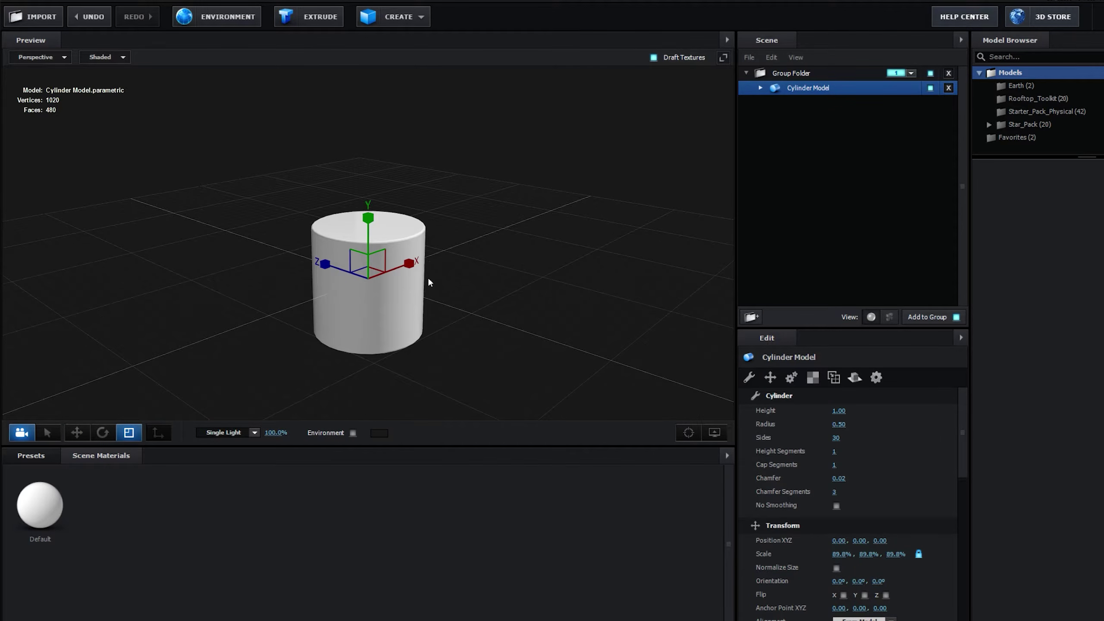
key("ctrl+z")
Step: Turn the cylinder into a thin cable with a radius of 0.04 and a height of 35
mouse_move(837, 424)
left_mouse_down()
mouse_move(819, 433)
mouse_move(842, 411)
left_mouse_up()
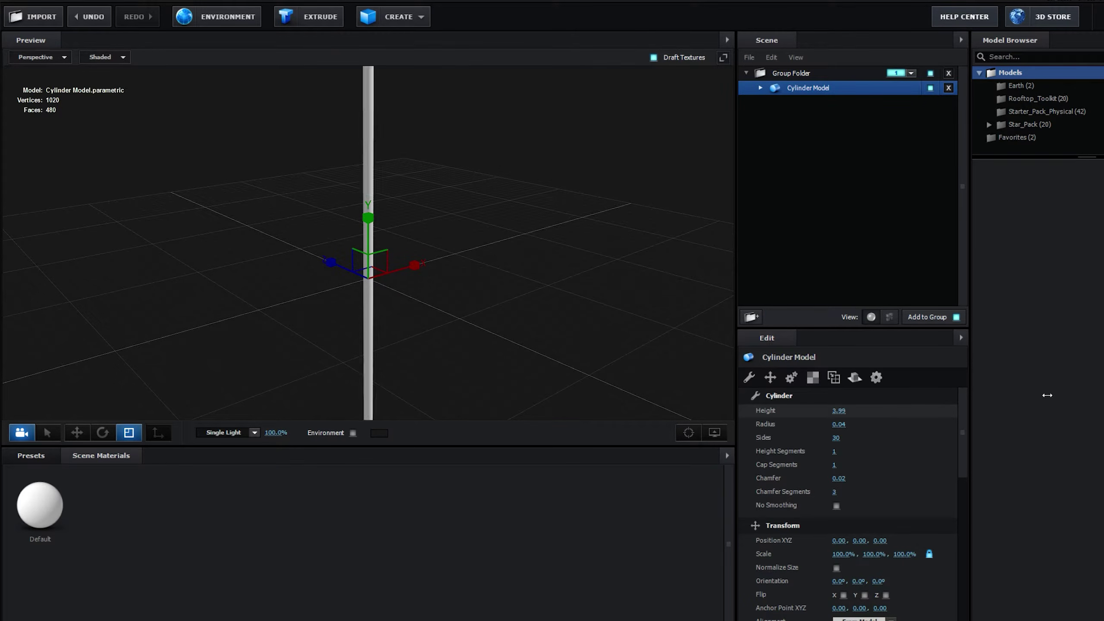
left_click(845, 412)
type("35")
key("Return")
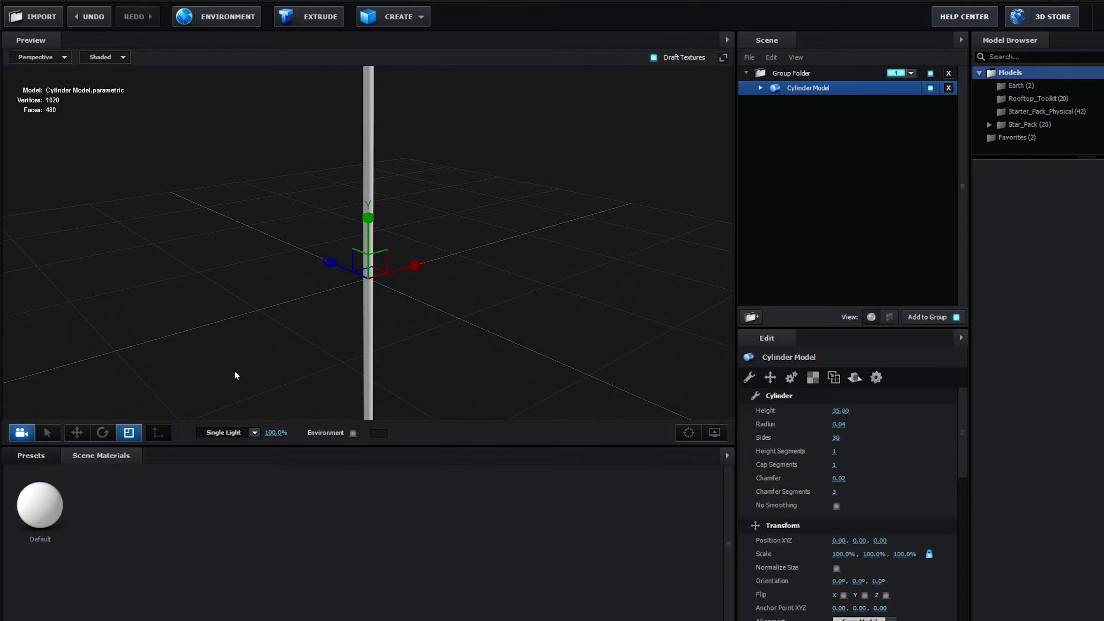
Step: Rotate the cylinder to an X orientation of 270° so that it lies horizontally
key("e")
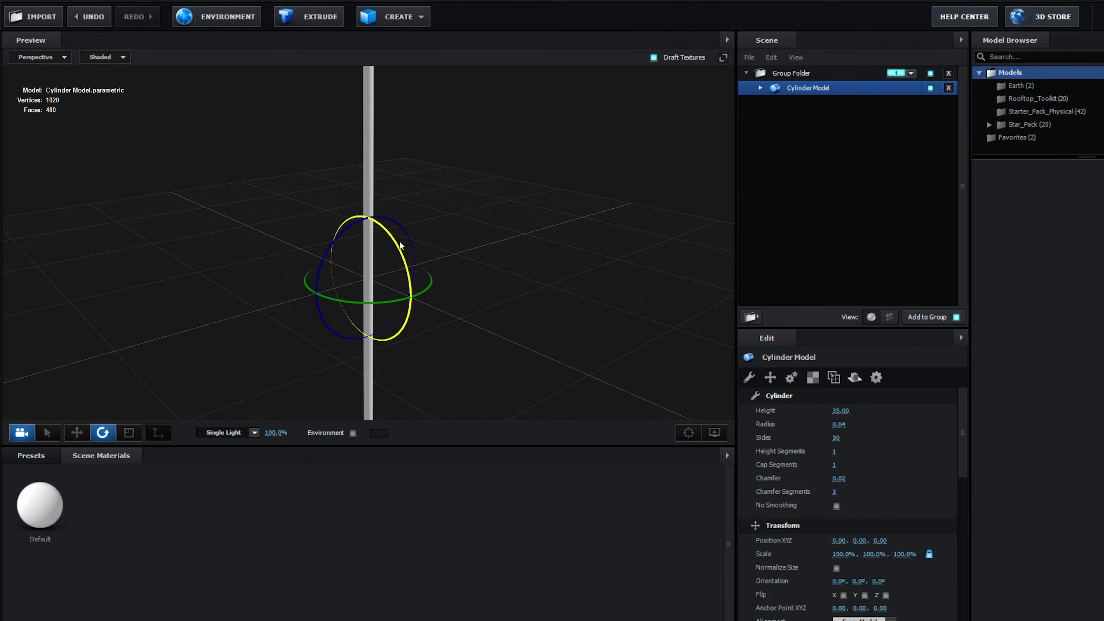
left_click_drag(402, 249, 453, 369)
mouse_move(557, 387)
left_mouse_down()
mouse_move(527, 382)
mouse_move(554, 382)
left_mouse_up()
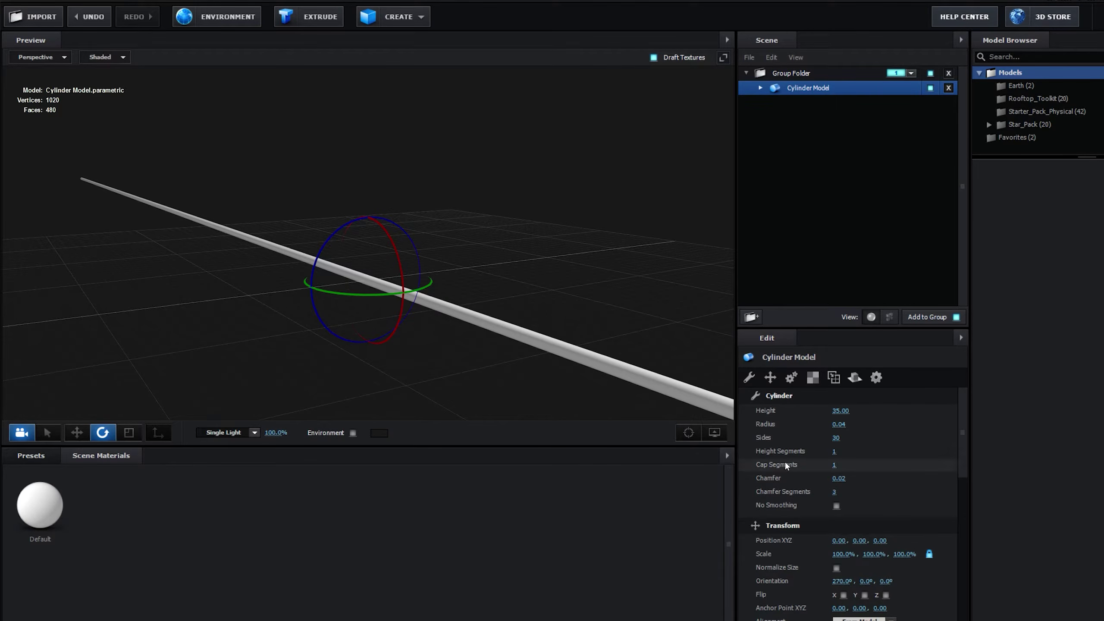
Step: Set the cylinder's height segments to 80
left_click(834, 454)
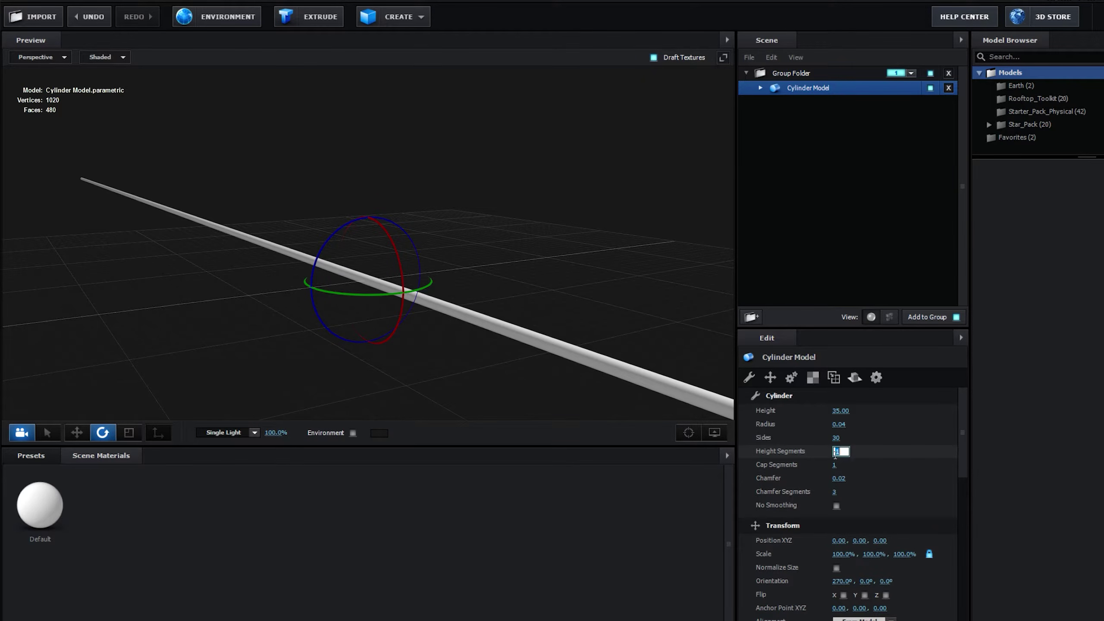
type("80")
left_click(596, 301)
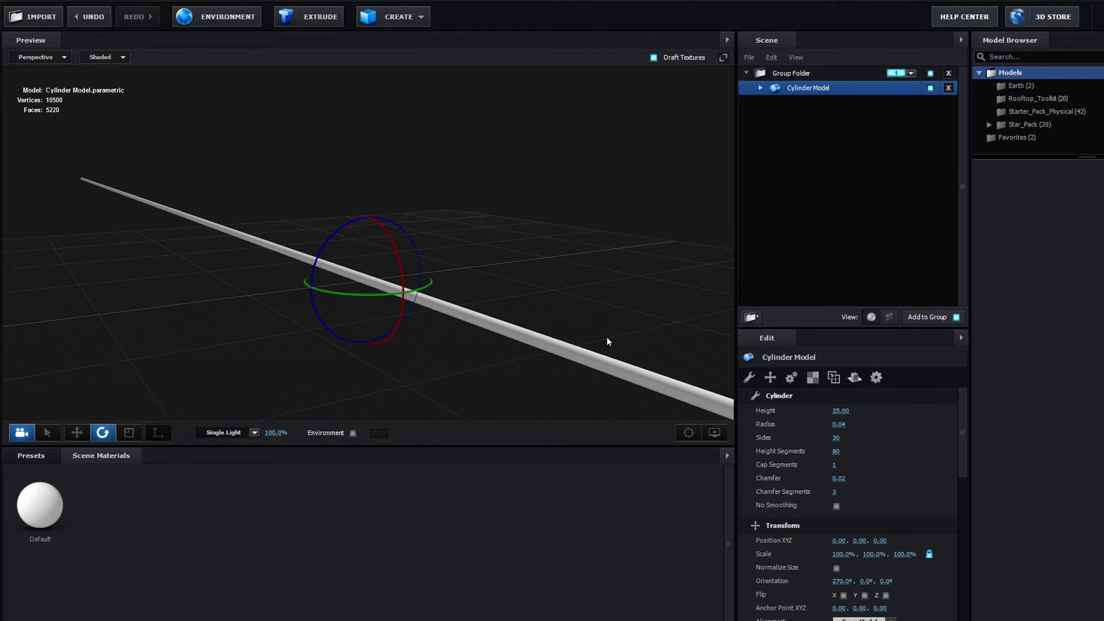
Step: Duplicate the cylinder six times and offset the copies in X and Y to form a loose bundle of parallel cables
left_click_drag(607, 341, 549, 342)
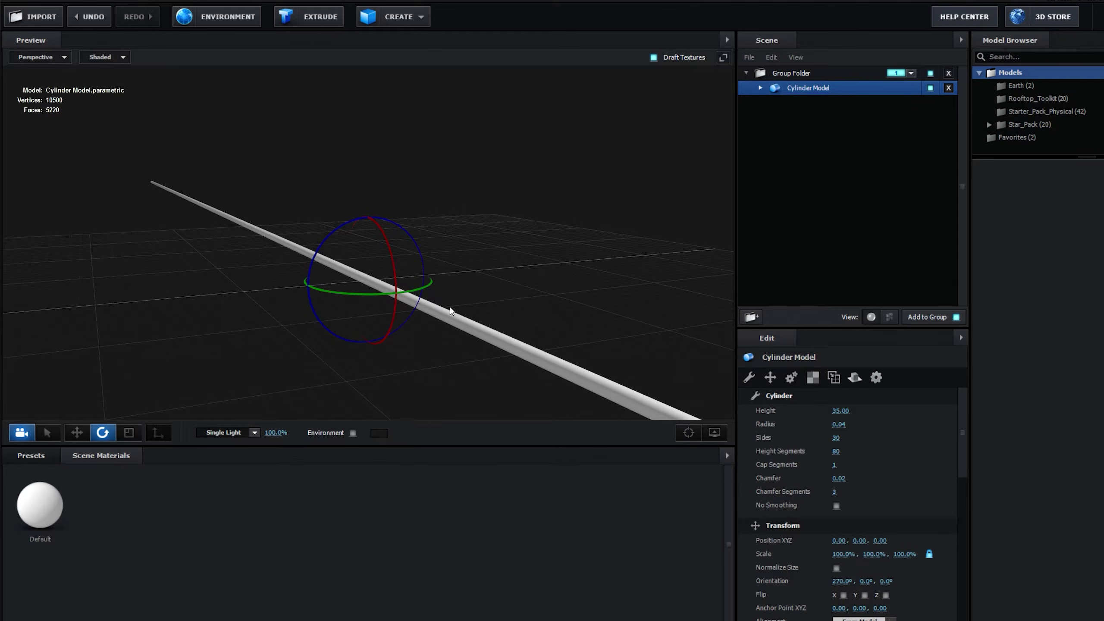
key("ctrl+d")
key("w")
left_click_drag(387, 259, 441, 252)
left_click_drag(454, 353, 399, 349)
key("ctrl+d")
left_click_drag(446, 255, 389, 234)
left_click_drag(428, 302, 384, 301)
key("ctrl+d")
left_click_drag(392, 235, 407, 224)
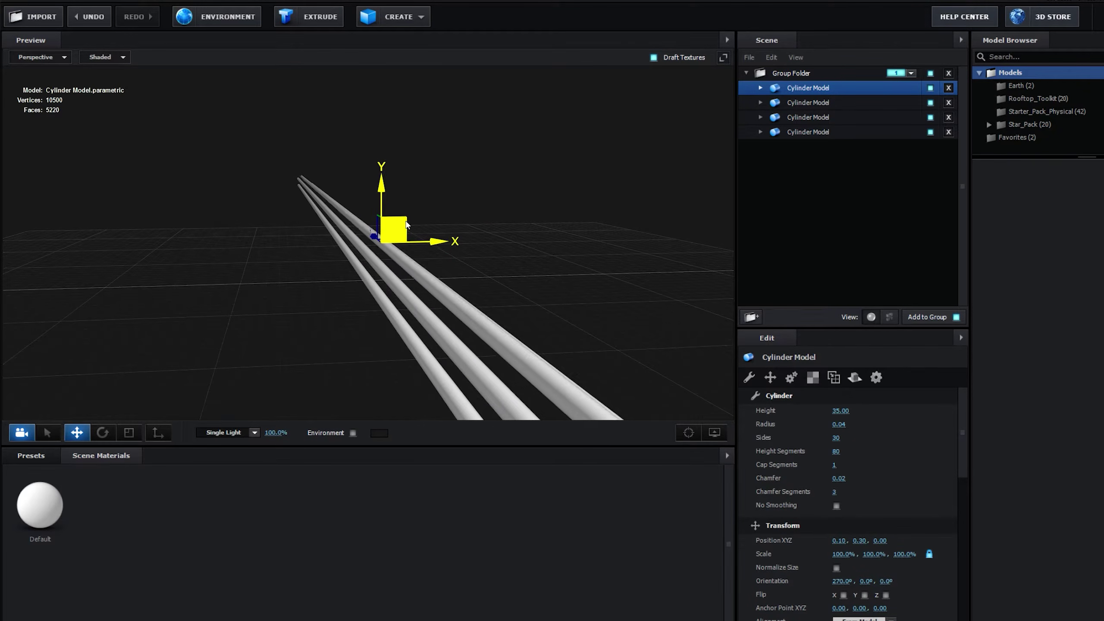
left_click_drag(379, 312, 368, 314)
key("ctrl+d")
left_click_drag(401, 231, 421, 283)
left_click_drag(483, 211, 565, 209)
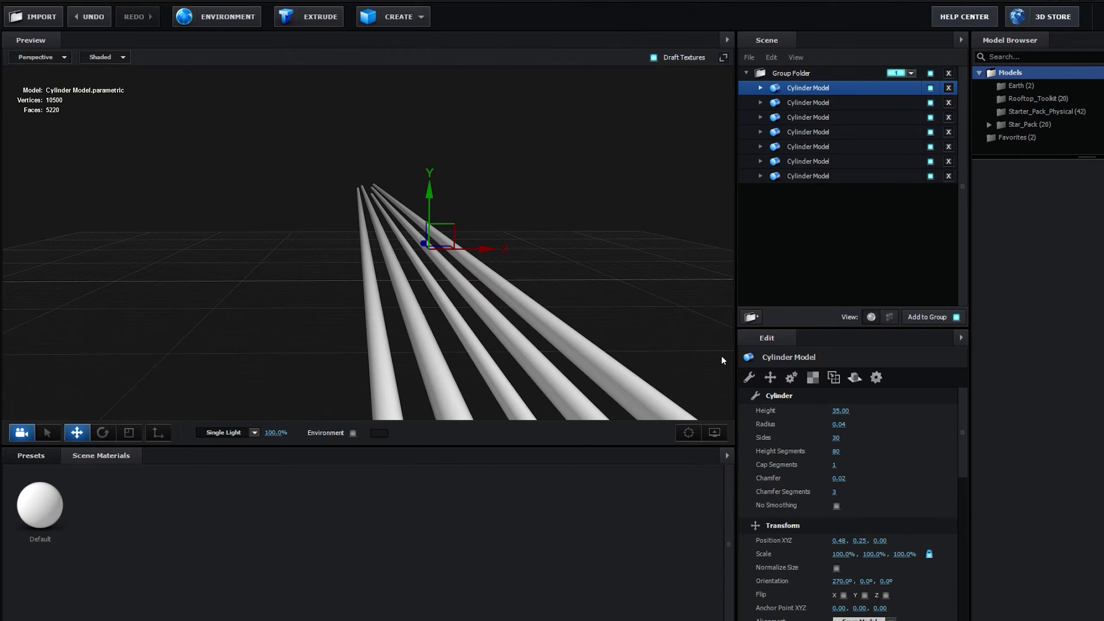
Step: Set the radius of the newest cylinder, first in the scene list, to 0.01
left_click(839, 424)
type("0.01")
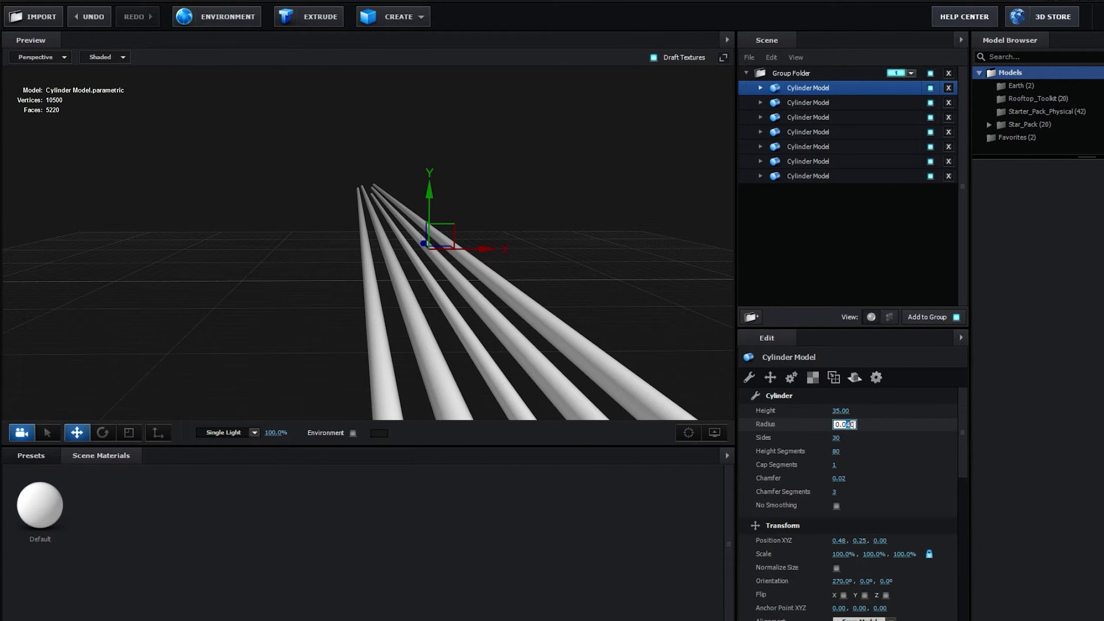
left_click(560, 295)
Step: Set the fifth cylinder's radius to 0.03 and move it to about X 0.35, Y 0.36
left_click(788, 149)
left_click(838, 424)
type("0.03")
left_click(452, 271)
left_click_drag(452, 270, 571, 251)
left_click_drag(344, 205, 378, 191)
left_click_drag(408, 300, 441, 311)
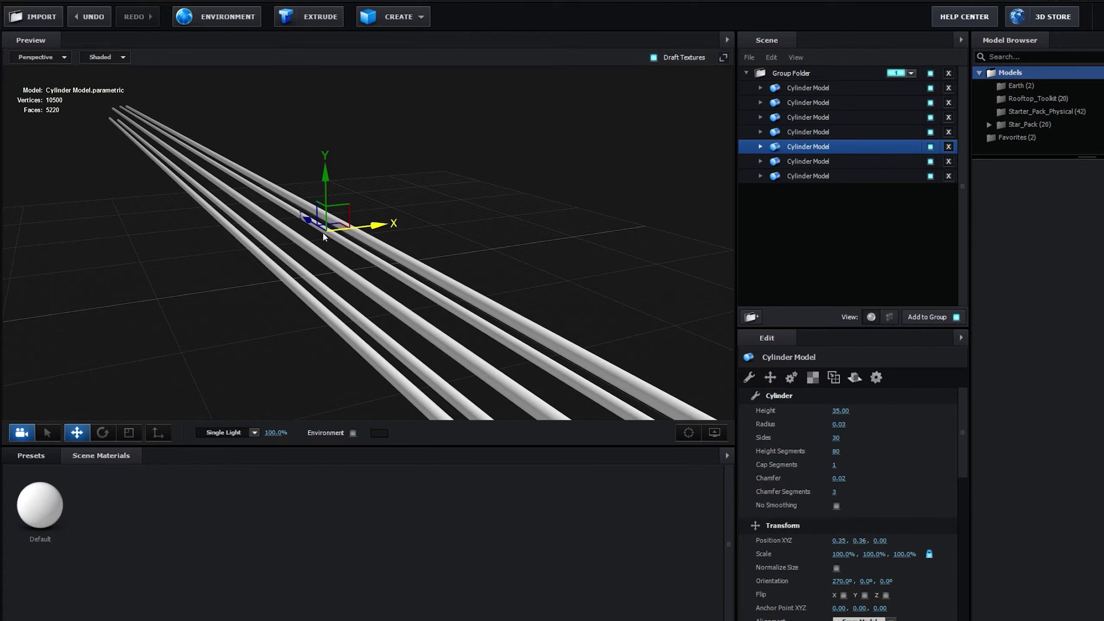
Step: Assign the Black_Gloss physical material to the whole group and the Metal_Diffused material to one of the cylinders
left_click(22, 461)
left_click(61, 510)
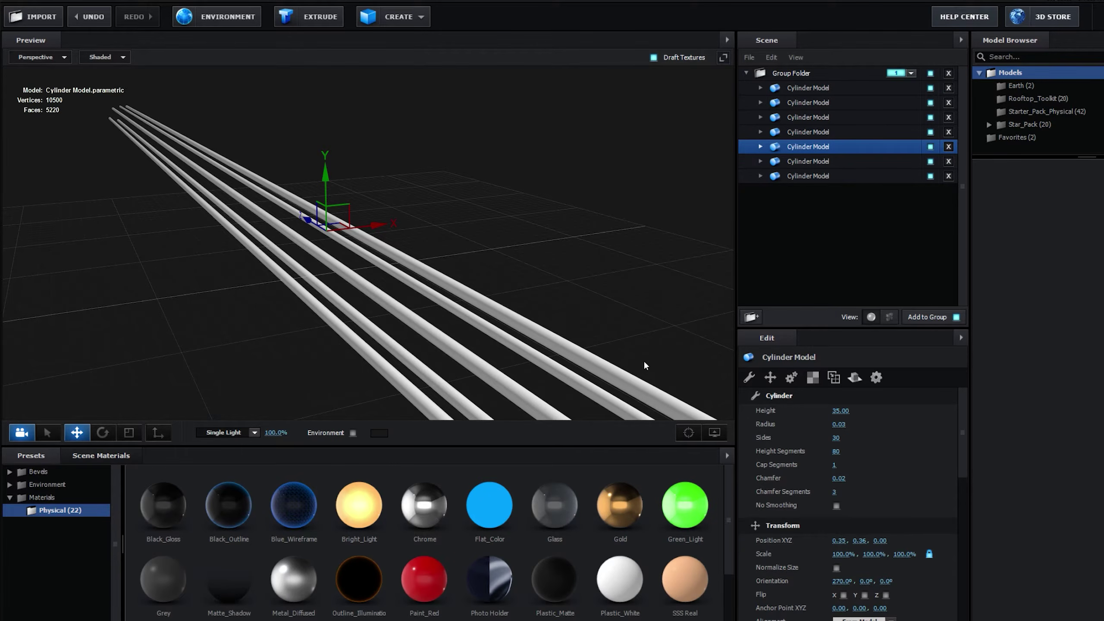
left_click_drag(643, 362, 585, 354)
left_click_drag(153, 504, 778, 76)
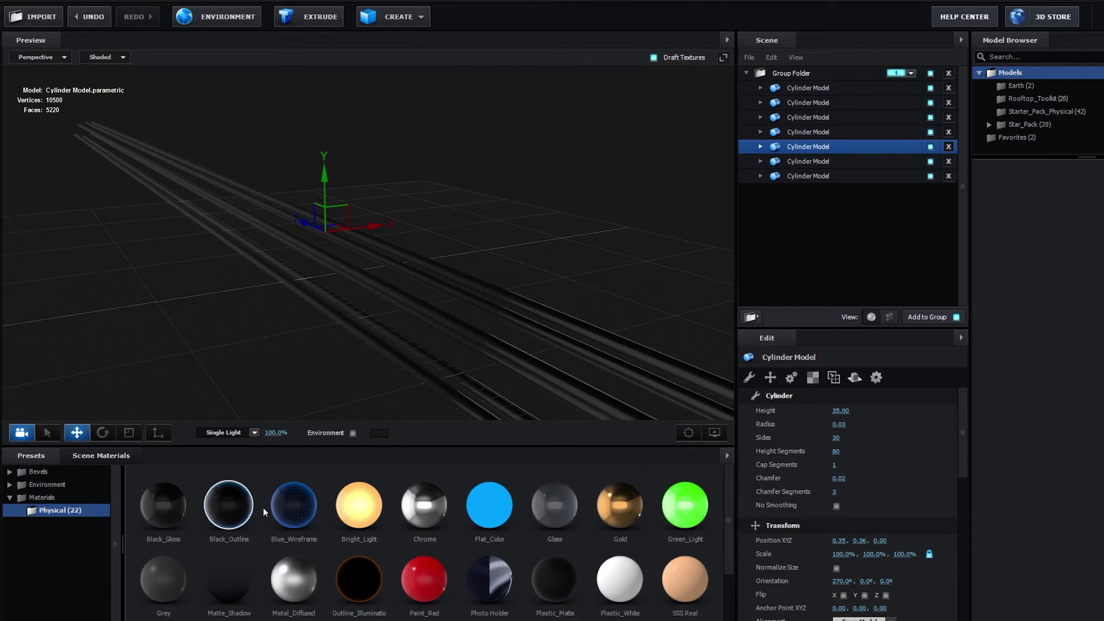
left_click_drag(331, 561, 783, 129)
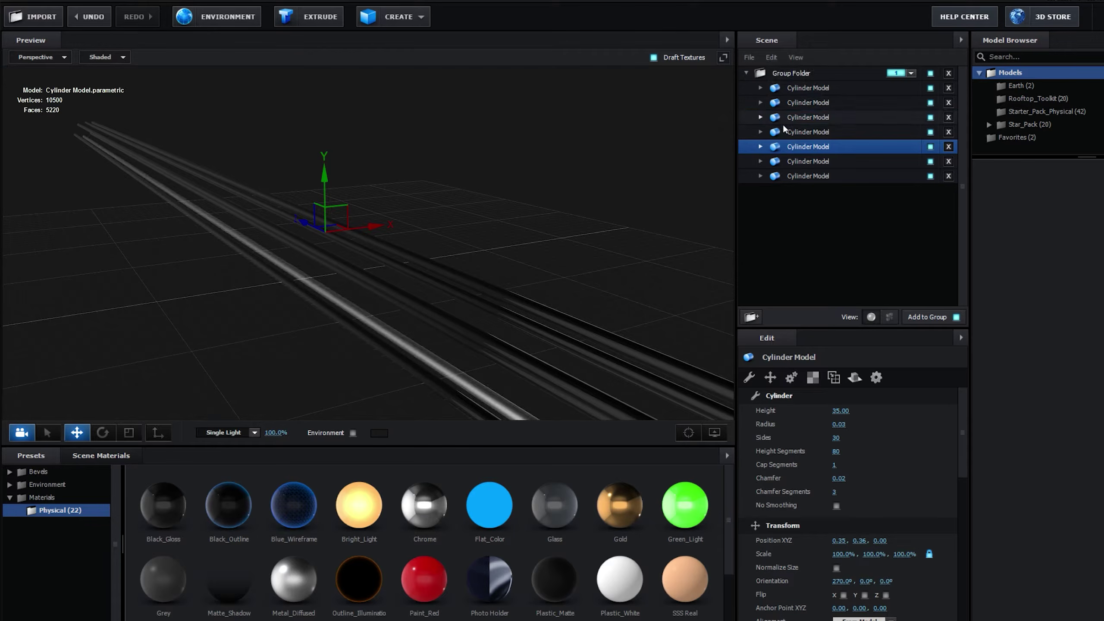
left_click_drag(275, 365, 267, 362)
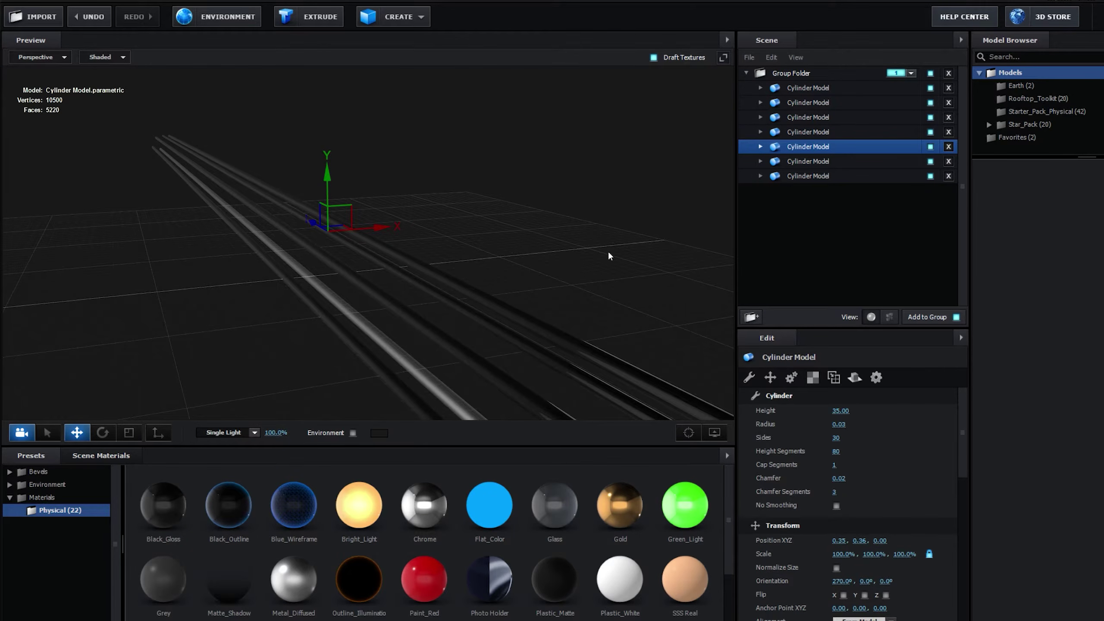
Step: Replace the Black_Gloss material on the thin first cylinder with Green_Light
left_click(805, 116)
left_click_drag(507, 294, 490, 289)
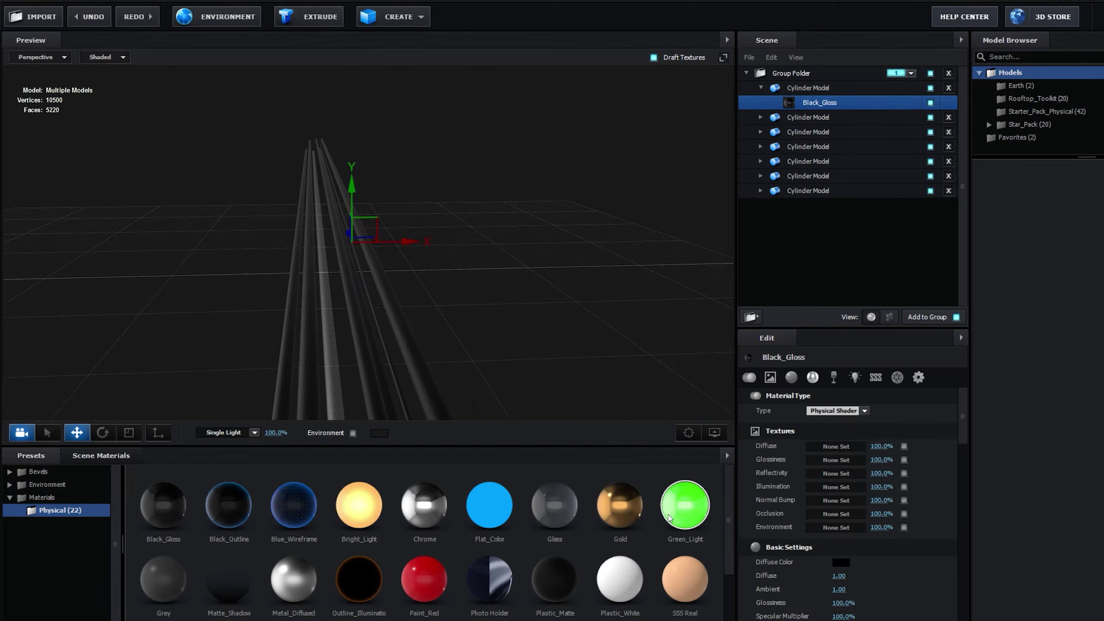
left_click_drag(671, 514, 813, 102)
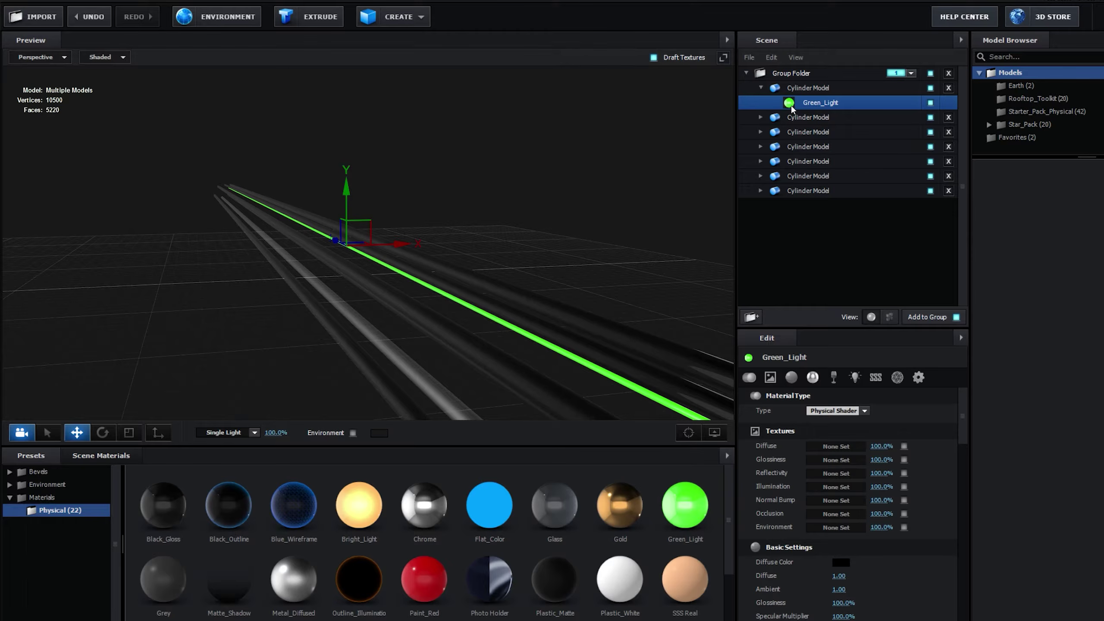
Step: Change the illumination color of the Green_Light material to orange
scroll(844, 517, "down", 5)
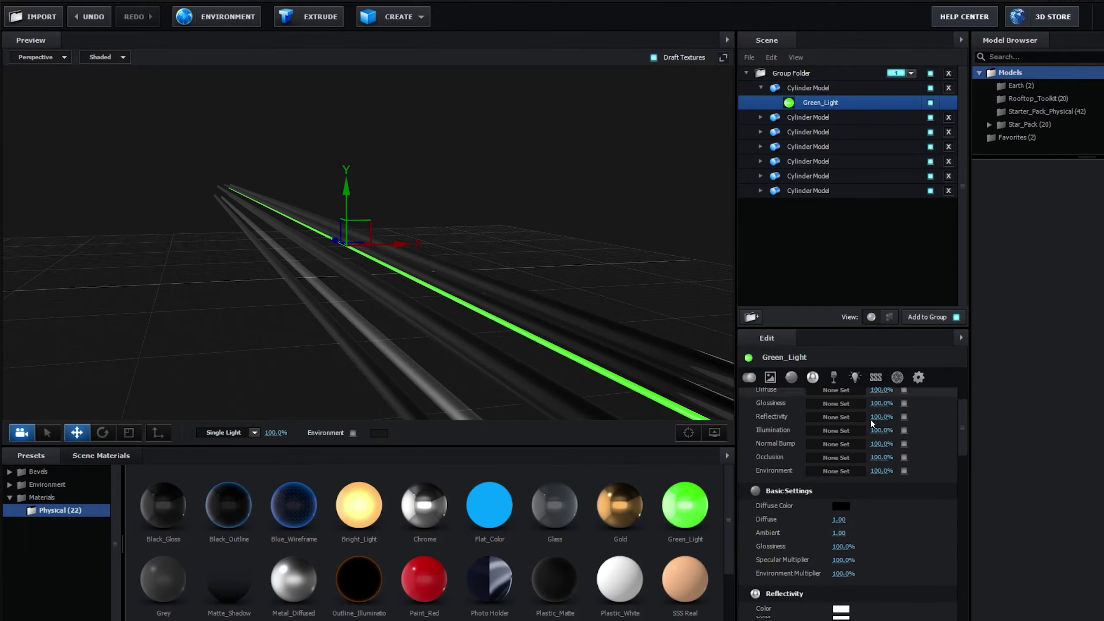
scroll(847, 474, "down", 2)
left_click(840, 488)
left_click(901, 560)
left_click_drag(903, 563, 905, 568)
left_click_drag(877, 459, 867, 442)
left_click(869, 443)
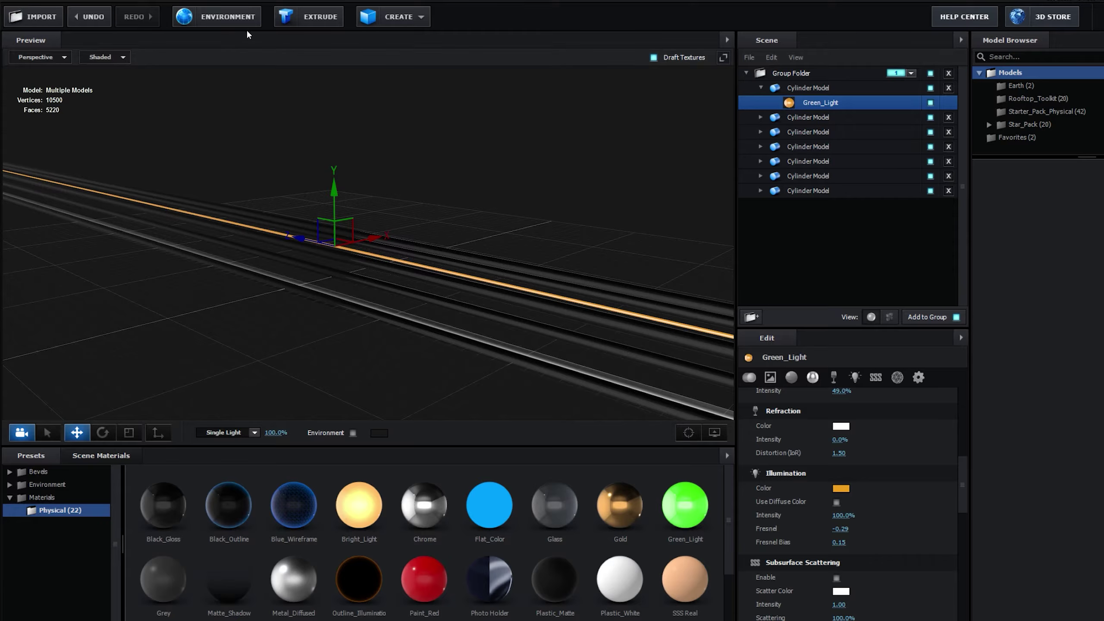
Step: Use the hallway image t.jpg as the scene's environment texture, check the cable reflections, and return to the composition
left_click(228, 19)
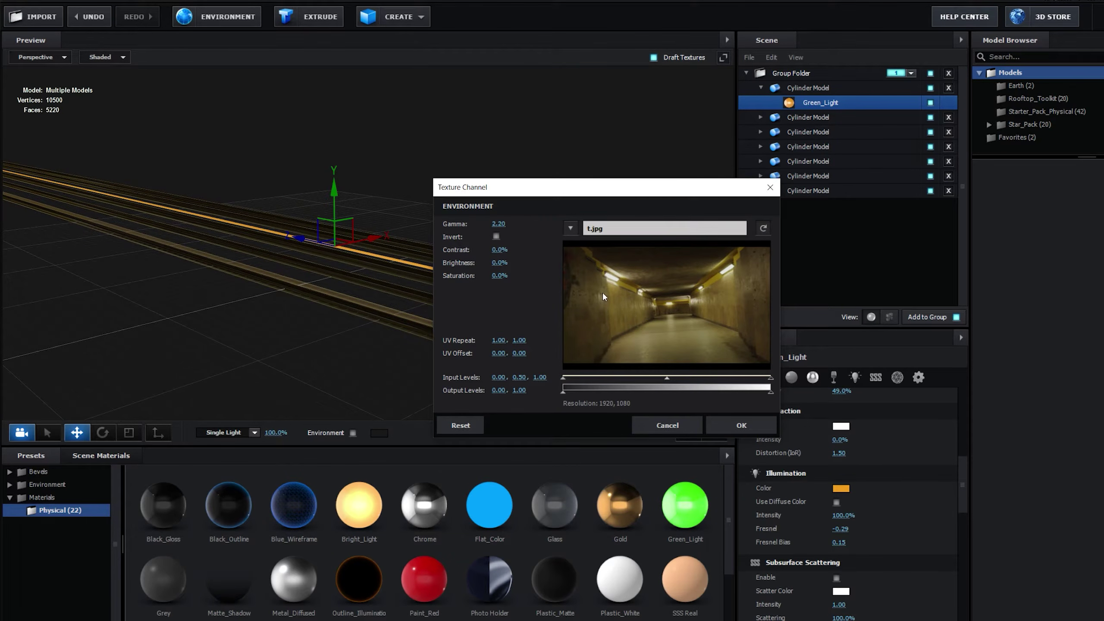
left_click(731, 426)
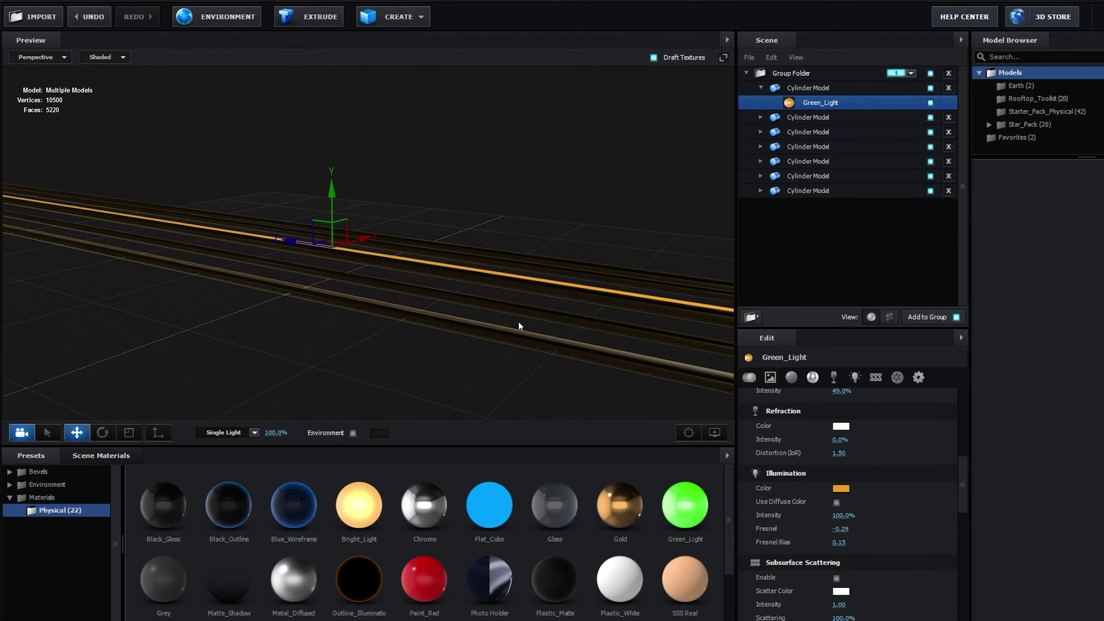
left_click_drag(548, 307, 491, 313)
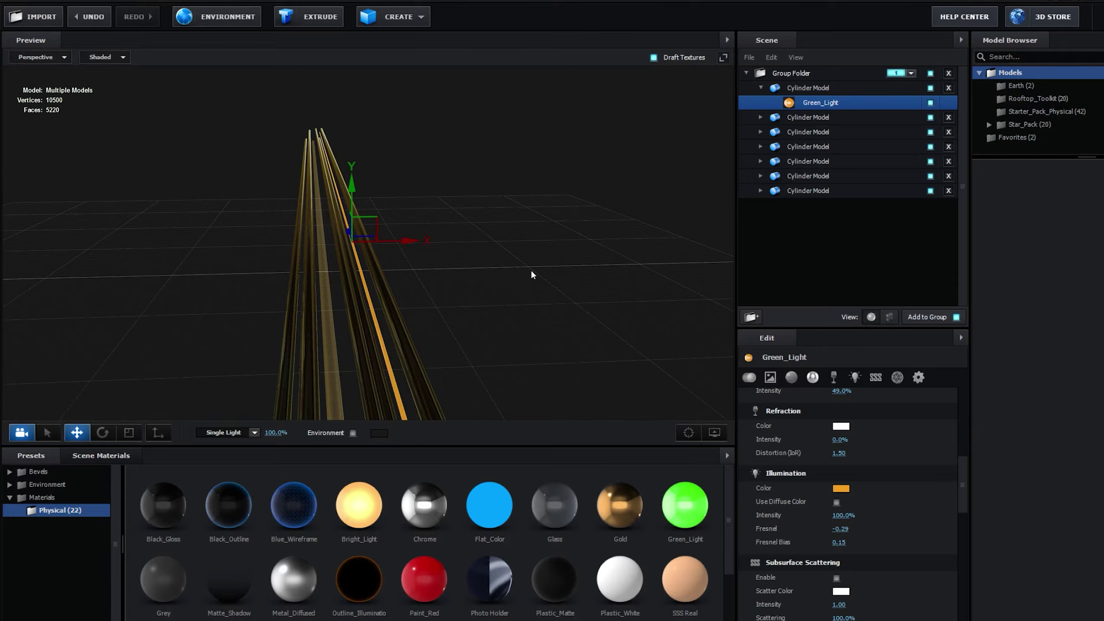
left_click_drag(533, 273, 487, 278)
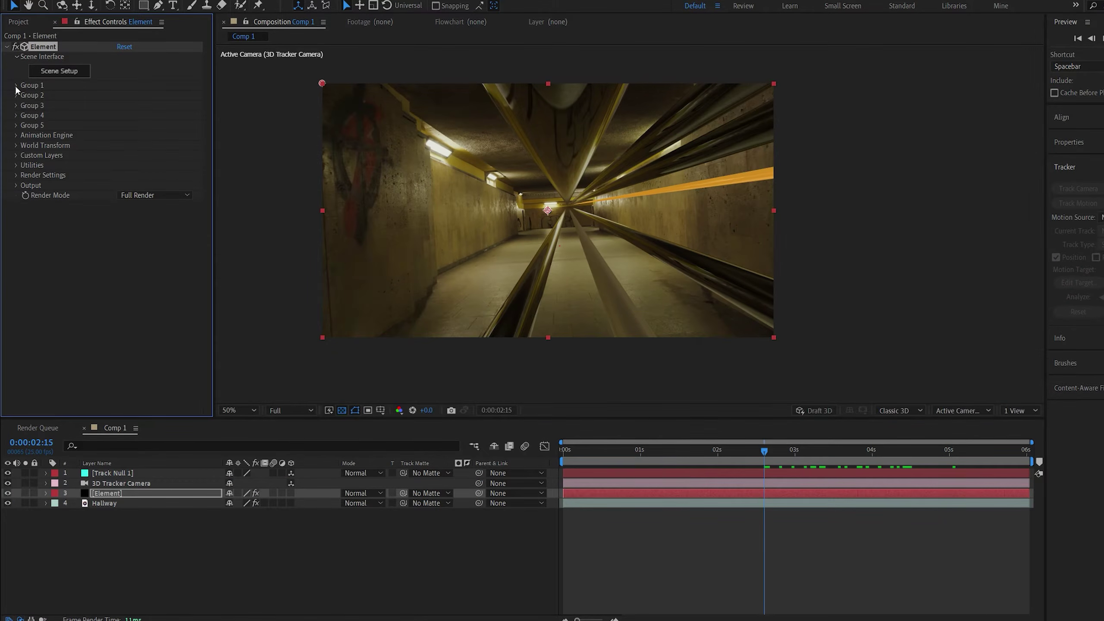
Step: Shift Group 1 toward the hallway's right wall by setting its particle replicator Position XY to 1083, 480
left_click(15, 85)
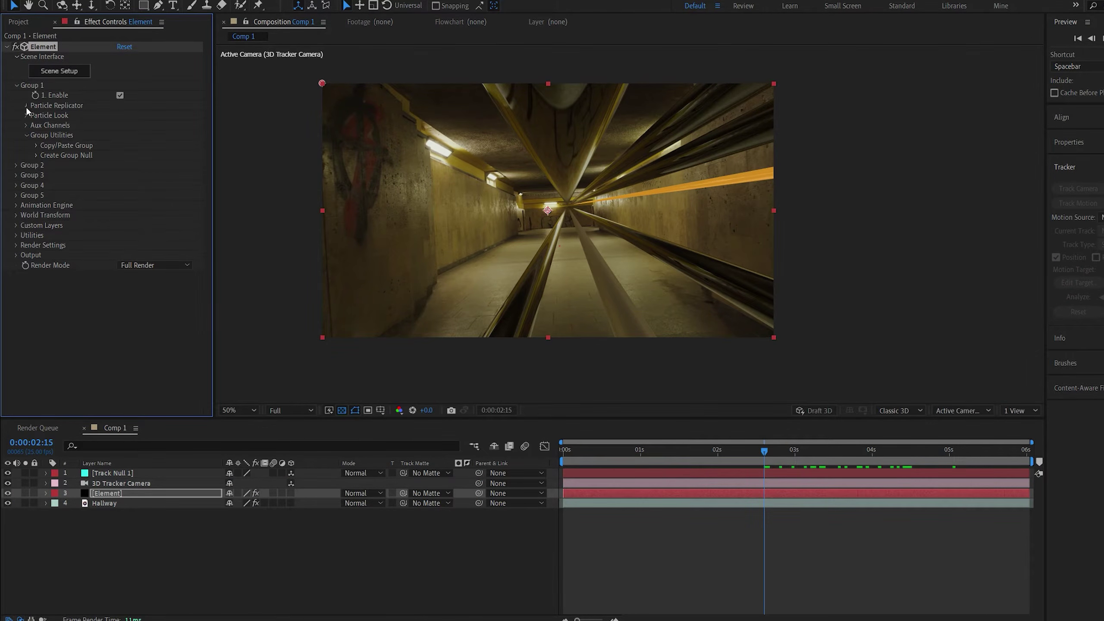
left_click(26, 107)
left_click_drag(139, 136, 222, 147)
left_click_drag(157, 135, 128, 132)
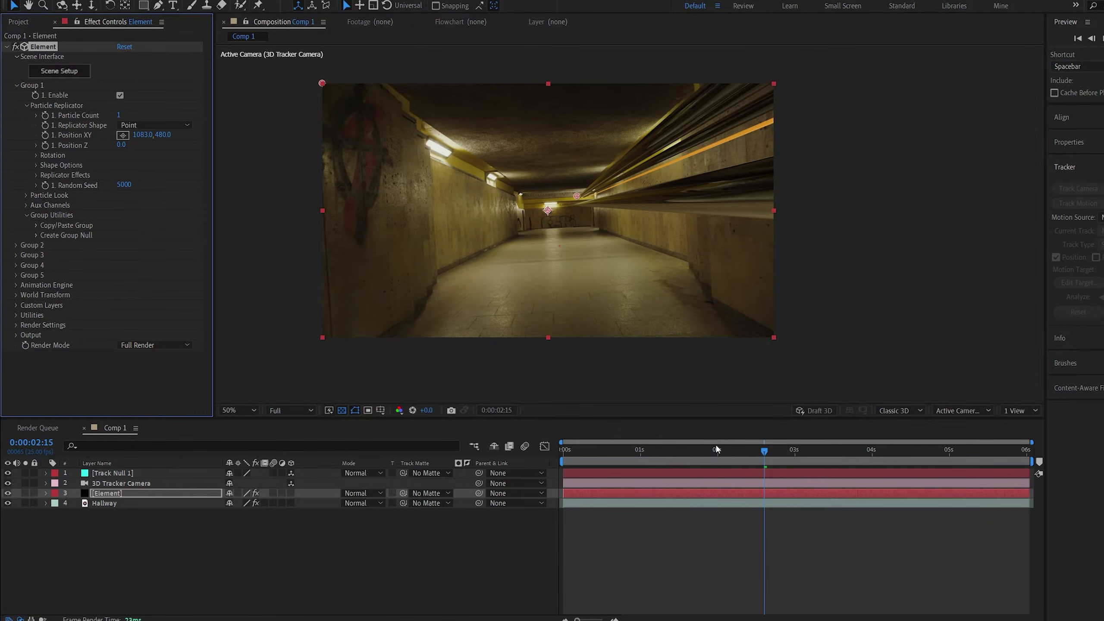
Step: Go to the start of the composition and set Group 1's Position Z to 2570
left_click_drag(717, 447, 507, 461)
left_click_drag(120, 148, 143, 146)
left_click_drag(255, 147, 285, 158)
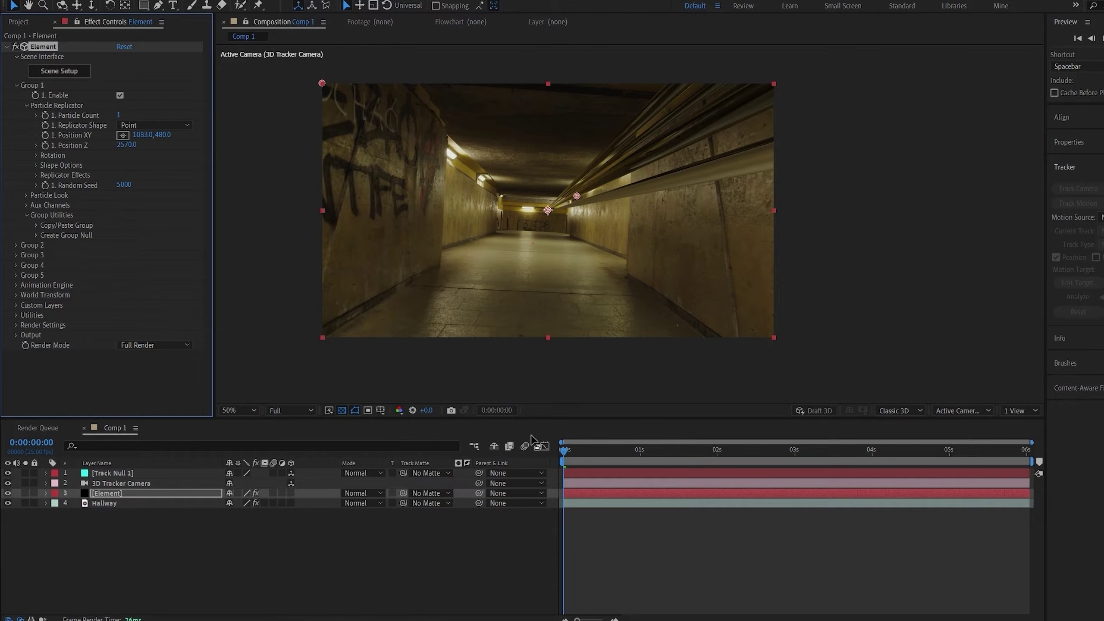
Step: Play the composition from the beginning to check the cables against the tracked hallway, and park the playhead at 0:00:01:17
left_click_drag(569, 454, 526, 456)
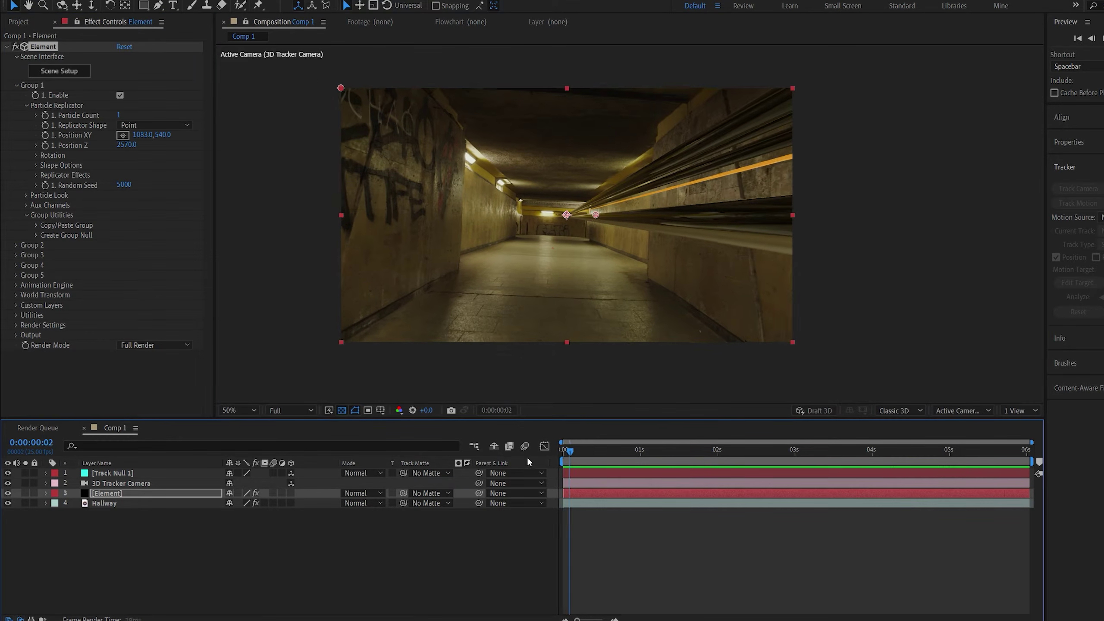
key("space")
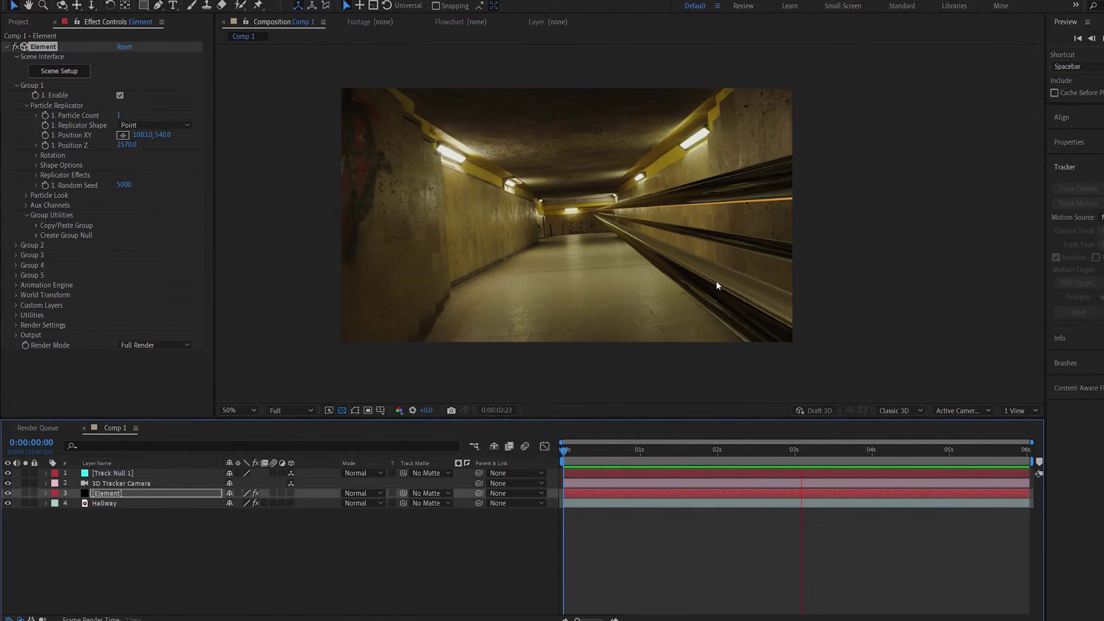
left_click(694, 452)
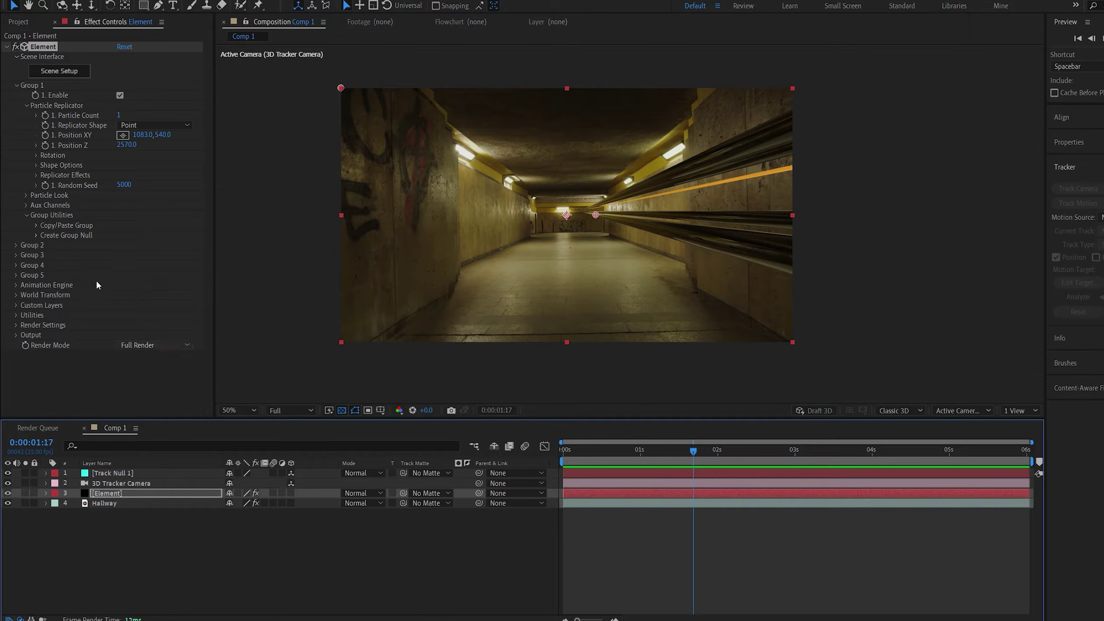
Step: Enable Deform and its Twist option for Group 1's particle look and twist the cables strongly around the Z axis
left_click(26, 195)
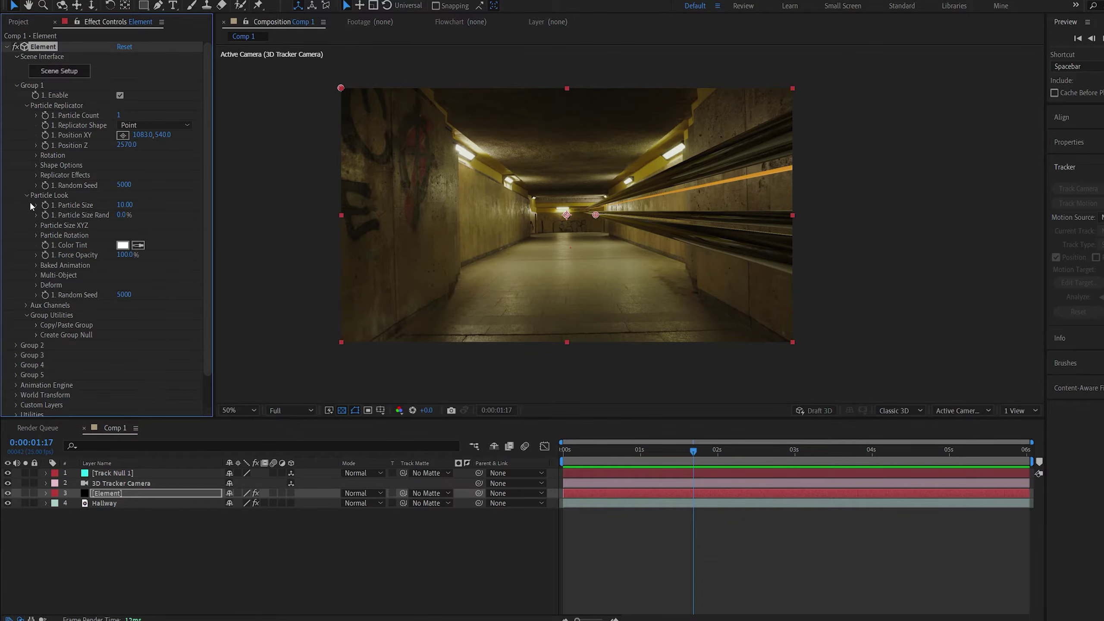
left_click(36, 285)
left_click(45, 315)
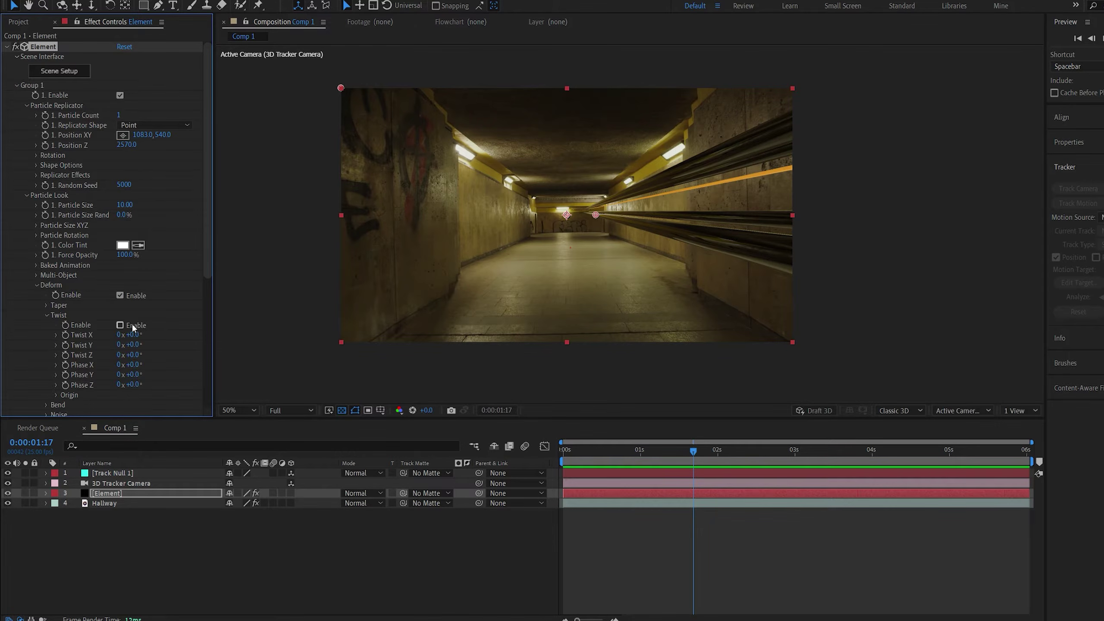
mouse_move(133, 355)
left_mouse_down()
mouse_move(469, 351)
mouse_move(460, 351)
left_mouse_up()
Step: Adjust Group 1's particle replicator rotation, play the twisted cables from the start, and park the playhead at 0:00:01:21
mouse_move(667, 452)
left_mouse_down()
mouse_move(528, 454)
mouse_move(697, 443)
mouse_move(678, 451)
left_mouse_up()
left_click(36, 156)
left_click_drag(130, 165, 342, 202)
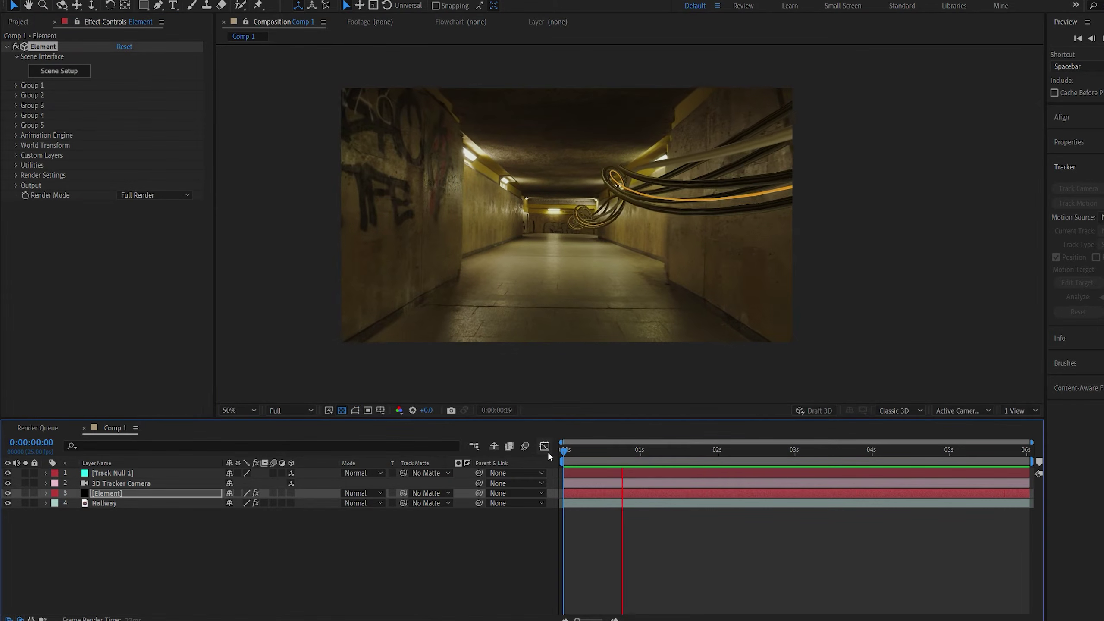
left_click(707, 451)
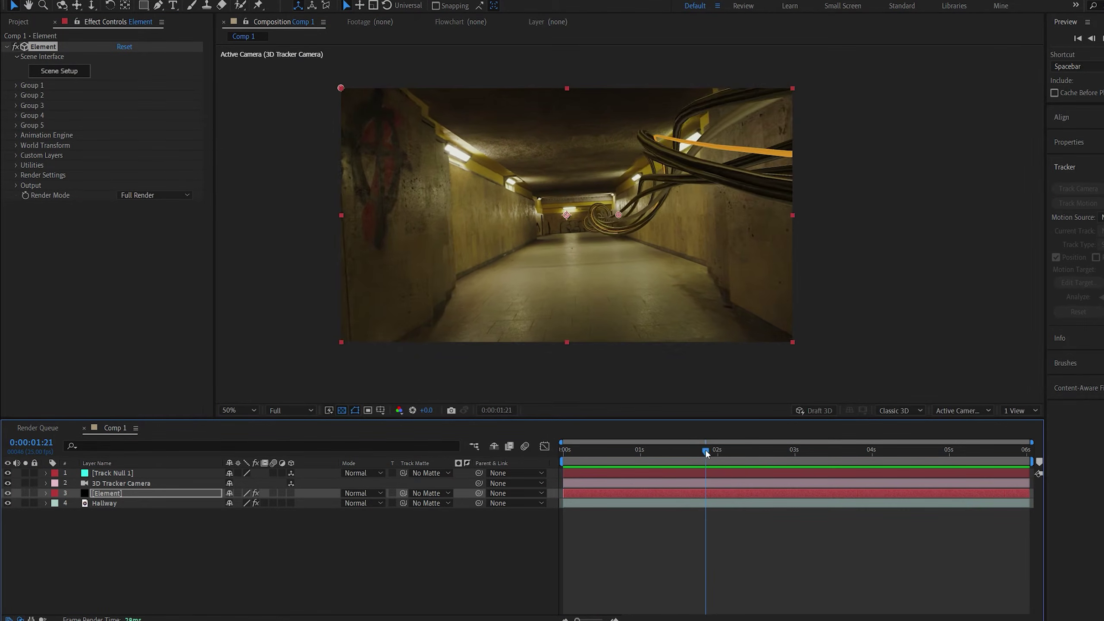
Step: At the start of the composition, set a Camera Far Plane keyframe of 572 in Element's Camera Cut-off render settings
left_click(16, 175)
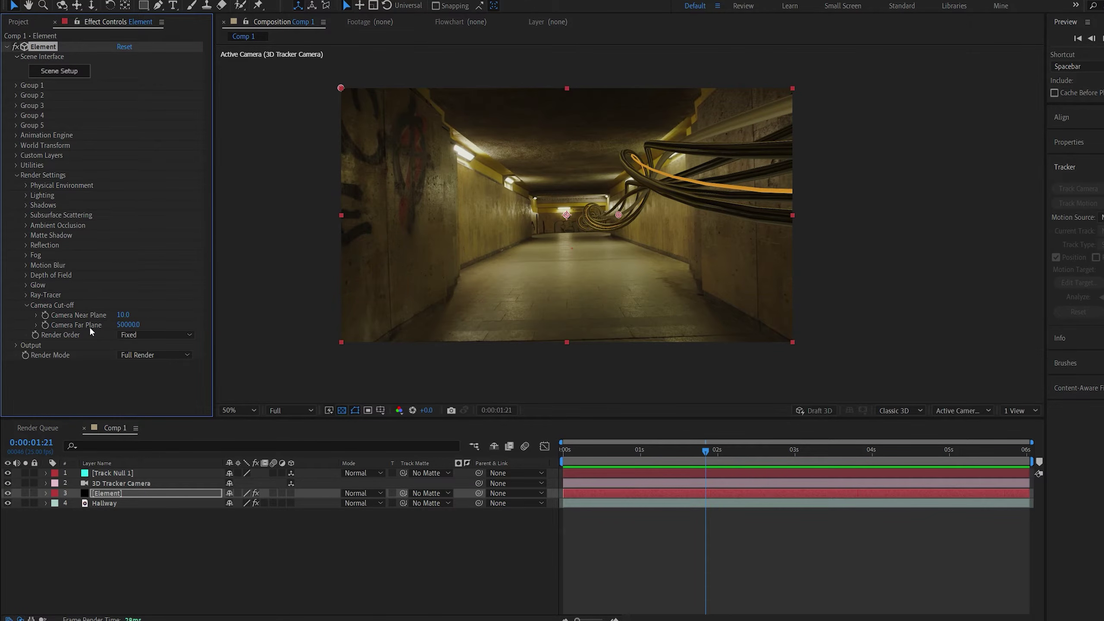
left_click_drag(626, 451, 557, 454)
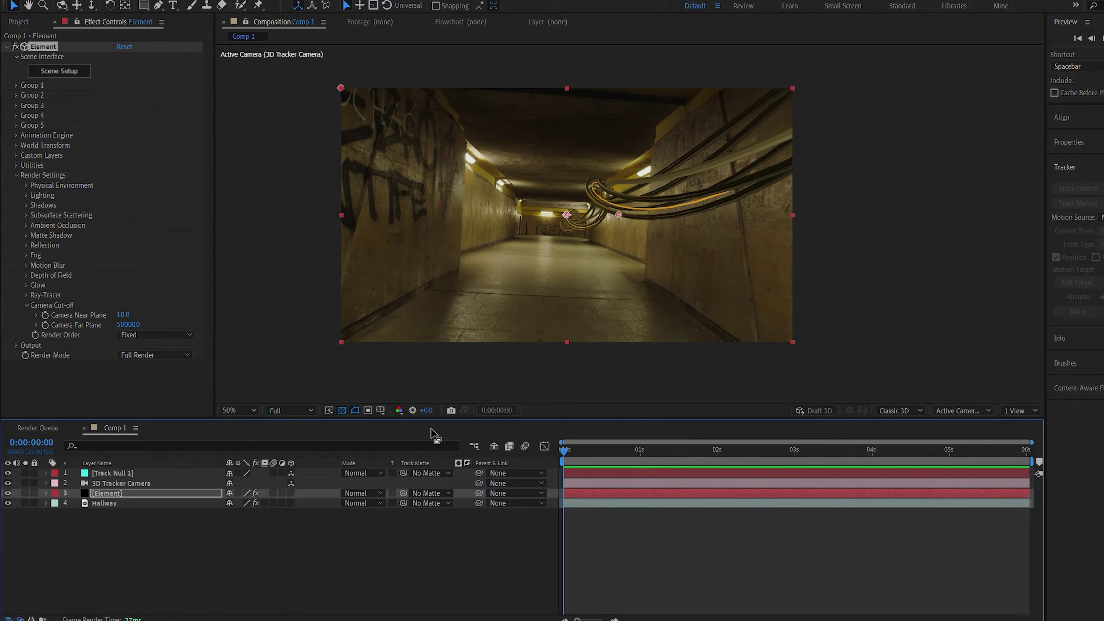
left_click_drag(125, 321, 220, 314)
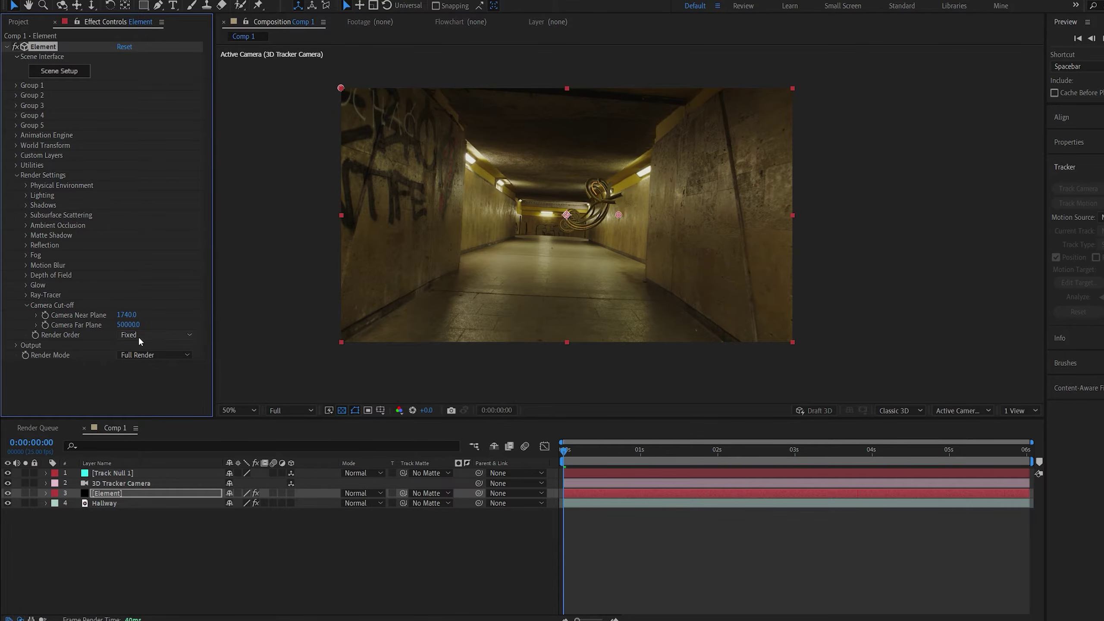
key("ctrl+z")
left_click_drag(136, 327, 2, 410)
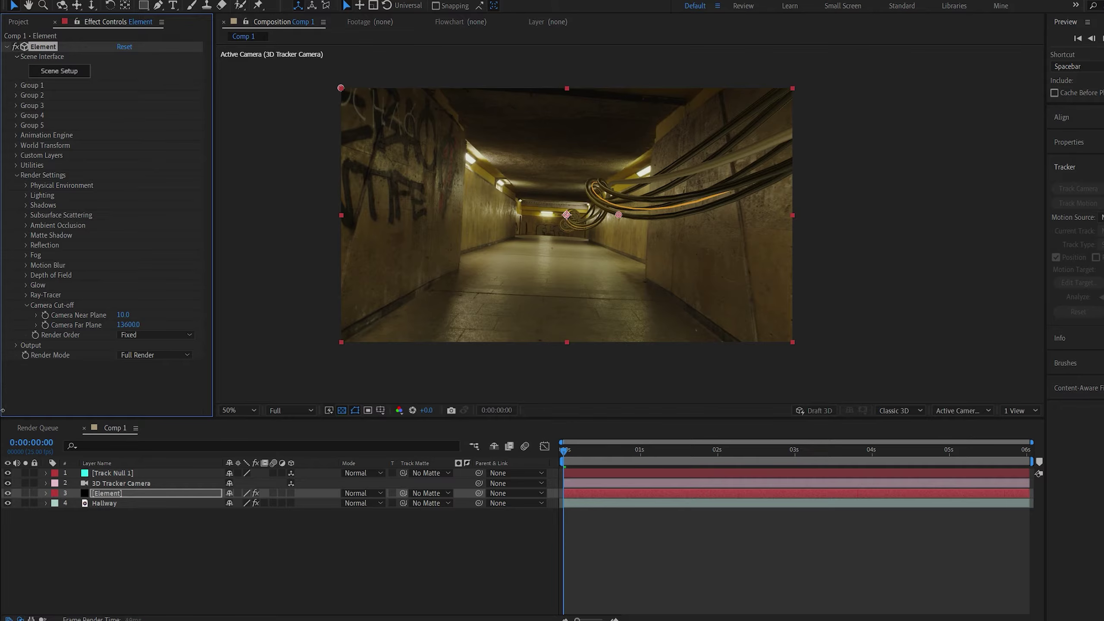
left_click(139, 332)
left_click_drag(135, 327, 109, 339)
left_click_drag(35, 390, 6, 419)
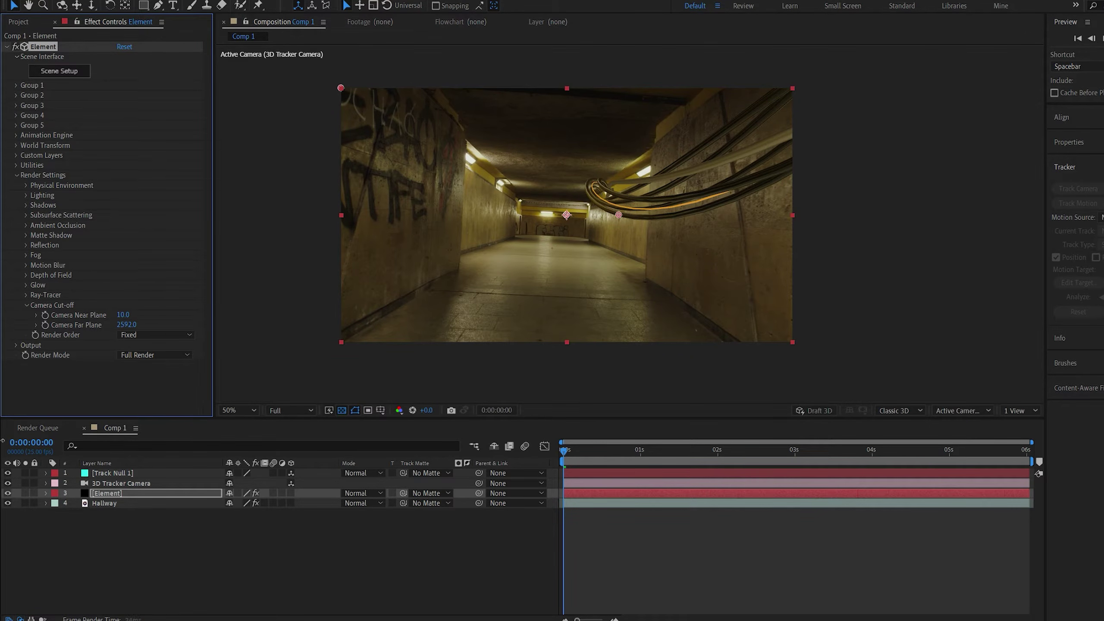
left_click_drag(2, 485, 2, 557)
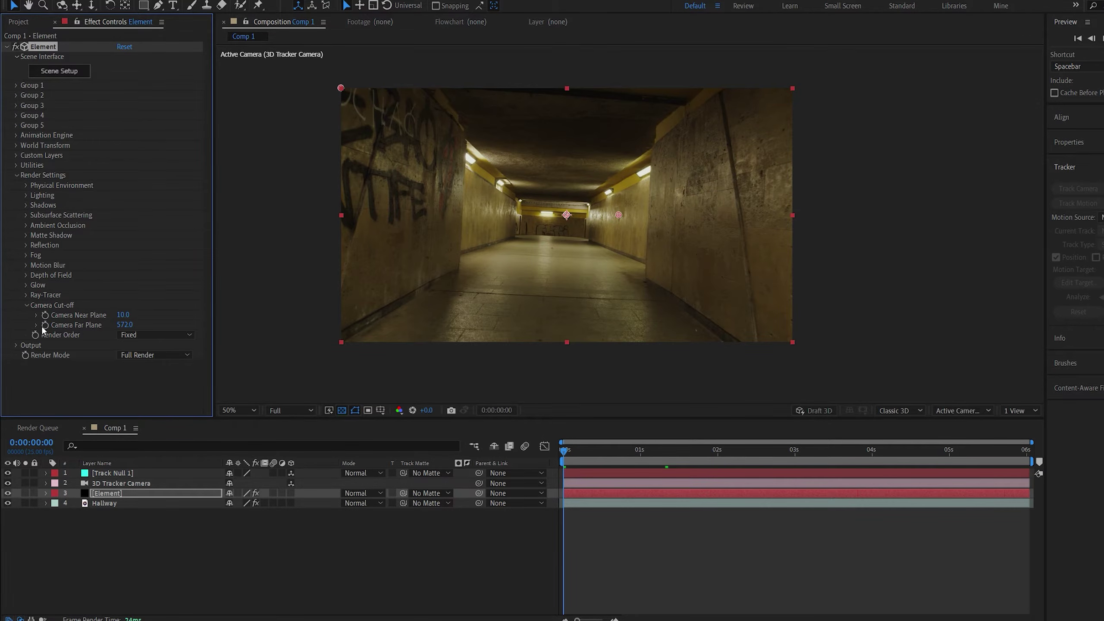
Step: Keyframe a much larger Camera Far Plane at 0:00:03:24 and play the cable reveal from the start of the composition
left_click_drag(753, 451, 871, 465)
left_click_drag(125, 325, 280, 332)
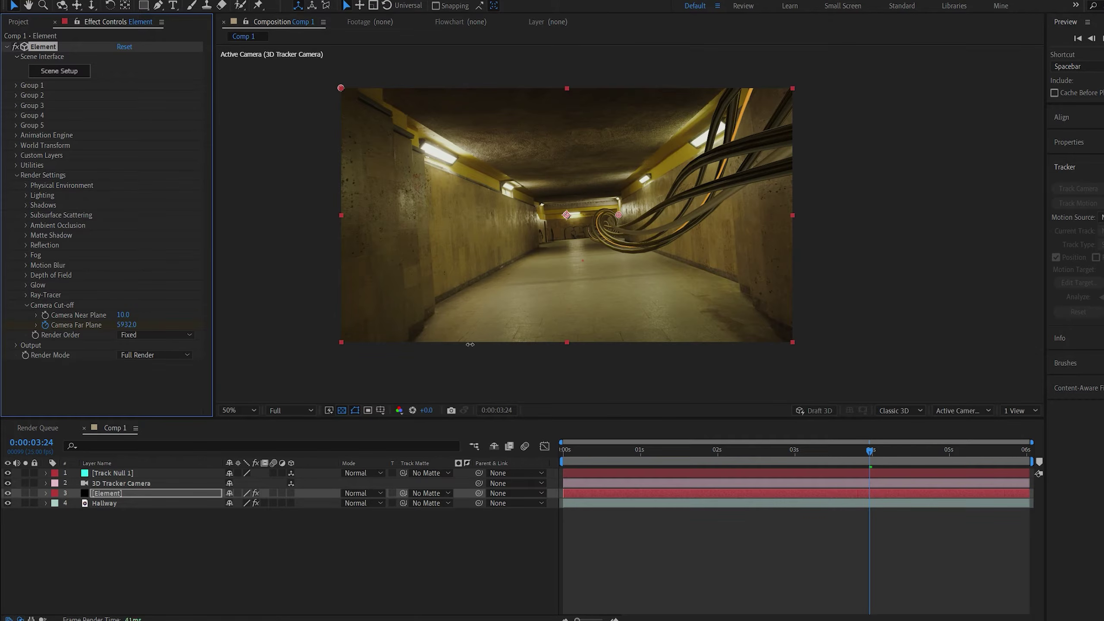
left_click_drag(869, 453, 547, 463)
key("space")
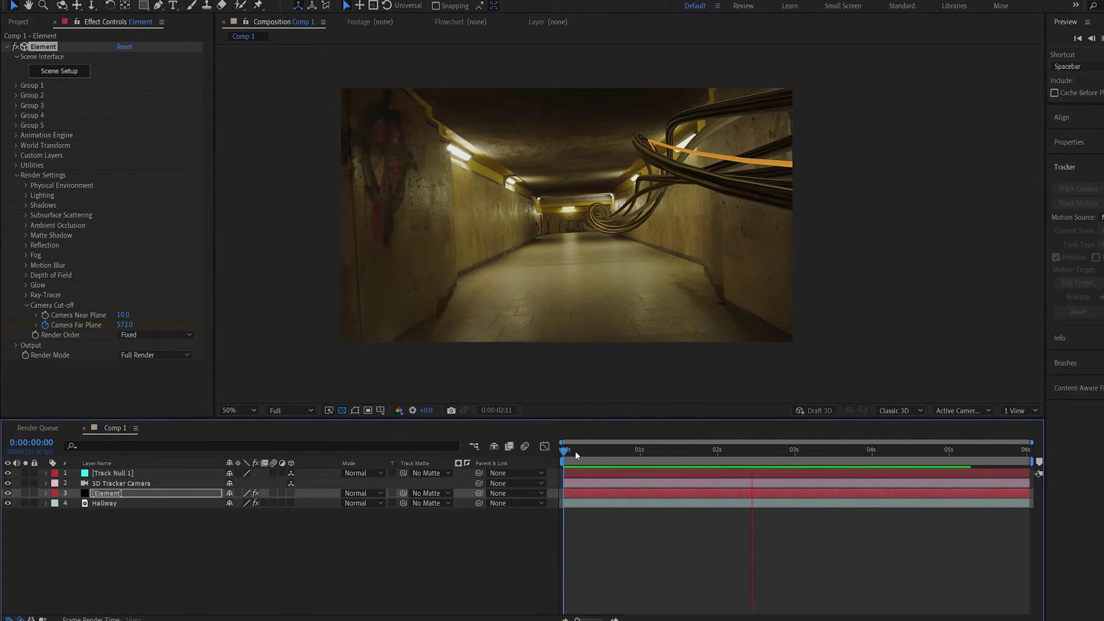
left_click_drag(785, 451, 640, 461)
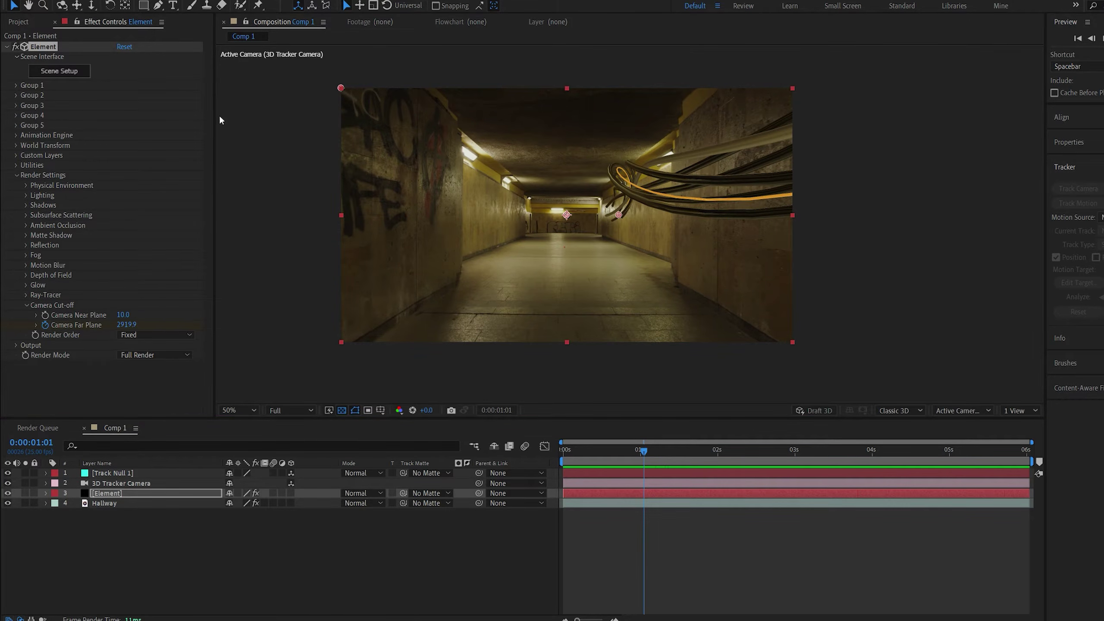
Step: Add a plane to the Element scene and scale it to 317.3%, 100%, 3760.2% as a long floor under the cables
left_click(58, 72)
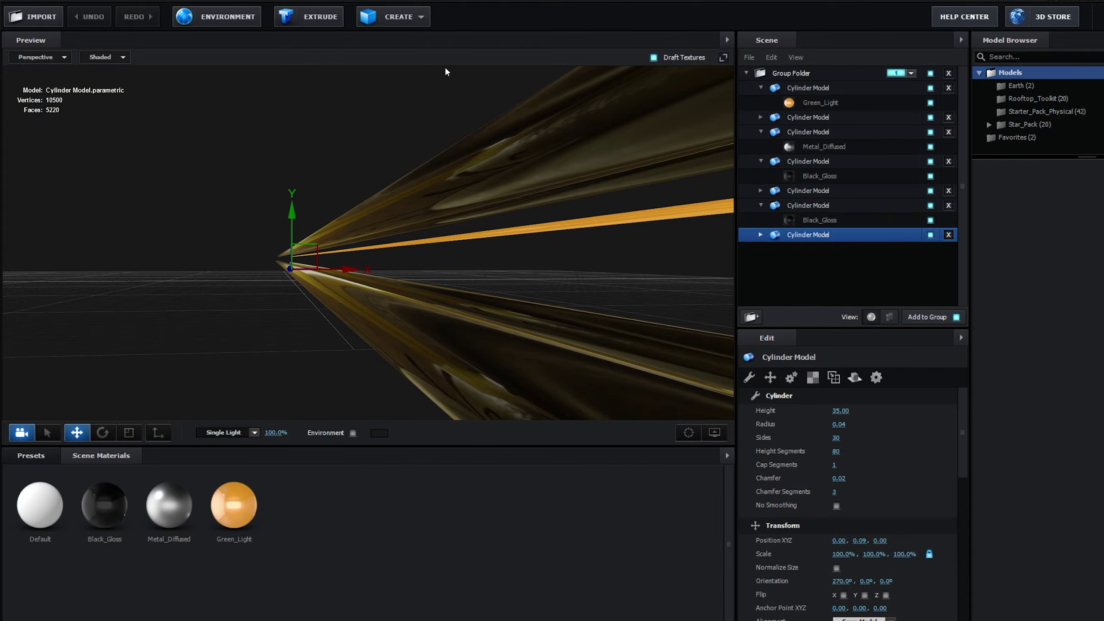
left_click(393, 17)
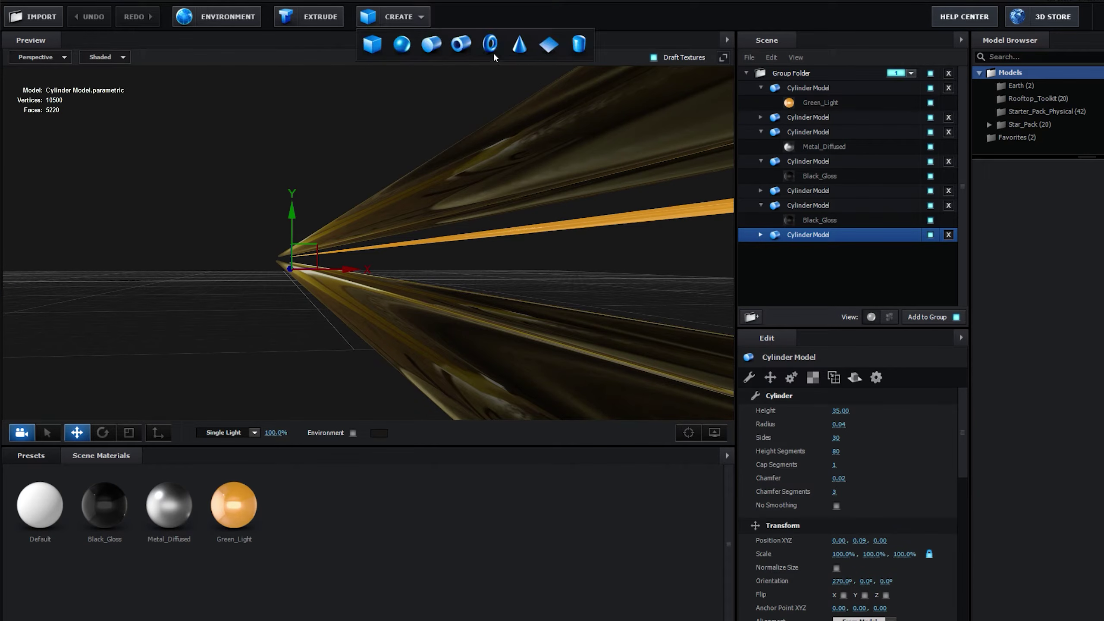
left_click(549, 45)
left_click_drag(568, 174, 414, 297)
scroll(472, 285, "down", 5)
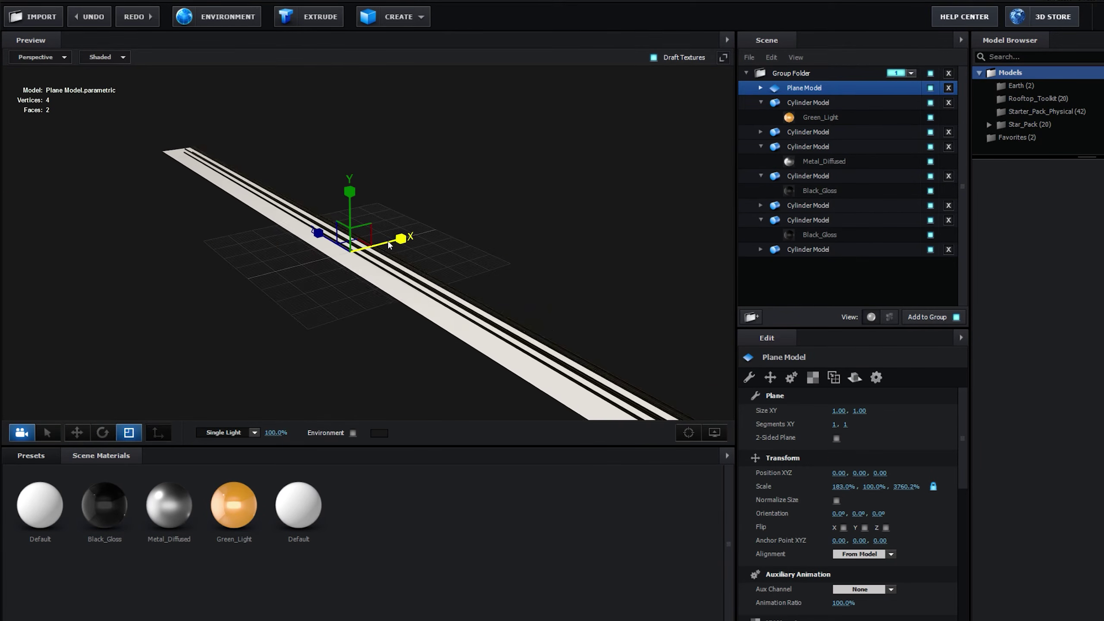
left_click_drag(398, 242, 403, 240)
Step: Move the plane to position 0.22, -0.26, 0.00, and assign it to group 2 outside the cables' Group Folder
key("w")
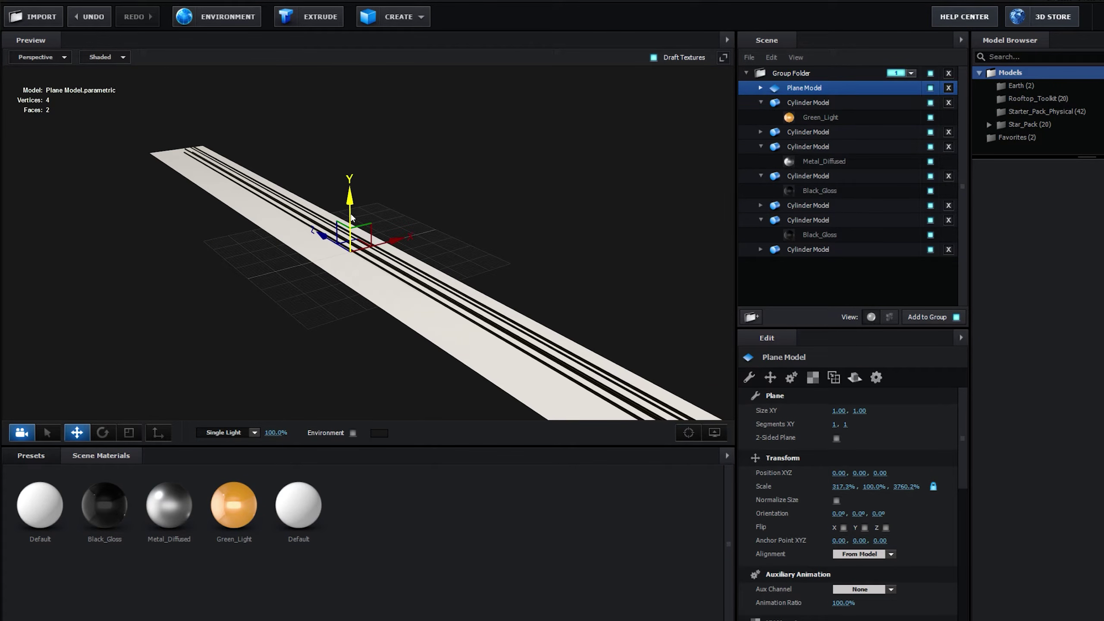
left_click_drag(349, 218, 390, 249)
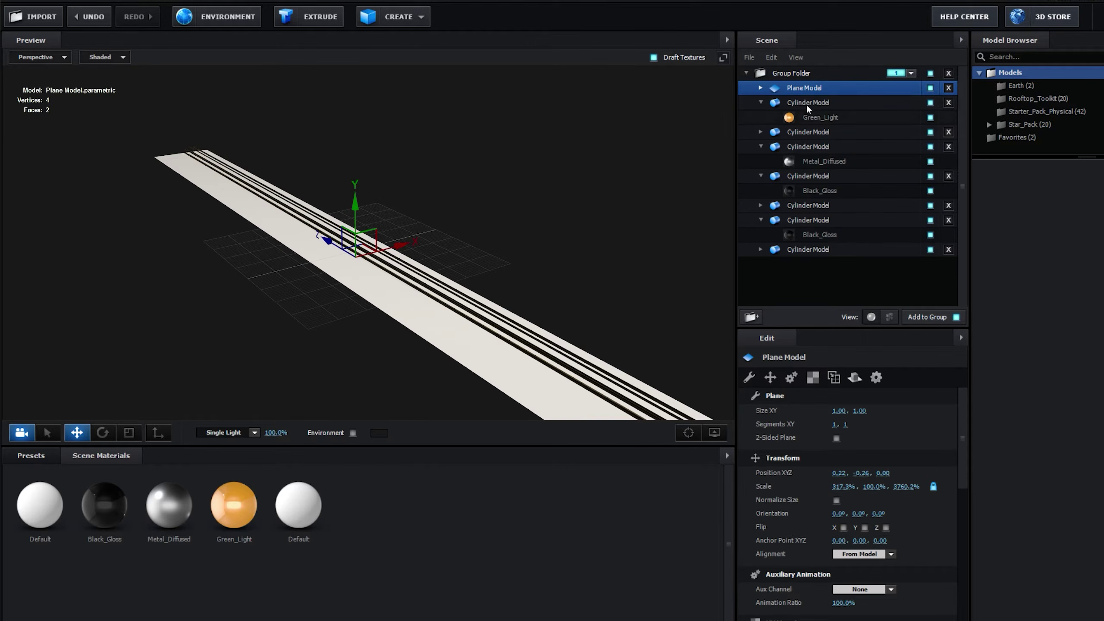
left_click_drag(852, 250, 856, 269)
left_click(911, 250)
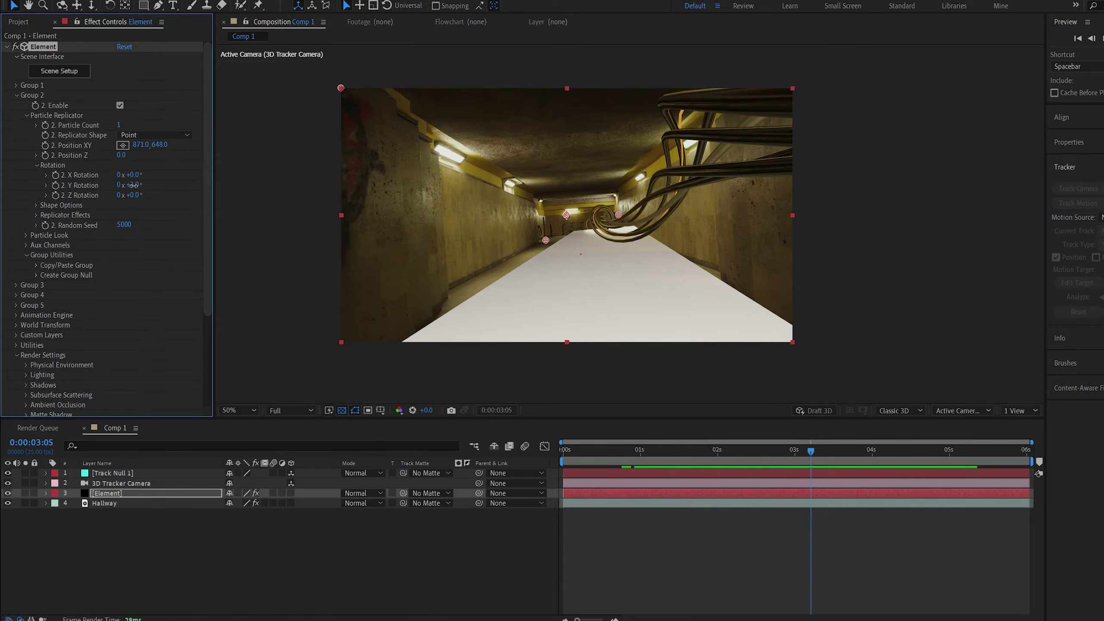
Step: Fit the floor plane to the hallway by setting Group 2's Z Rotation to 2°, X Rotation to -1° and Particle Size to 13.10
left_click(134, 196)
key("Up")
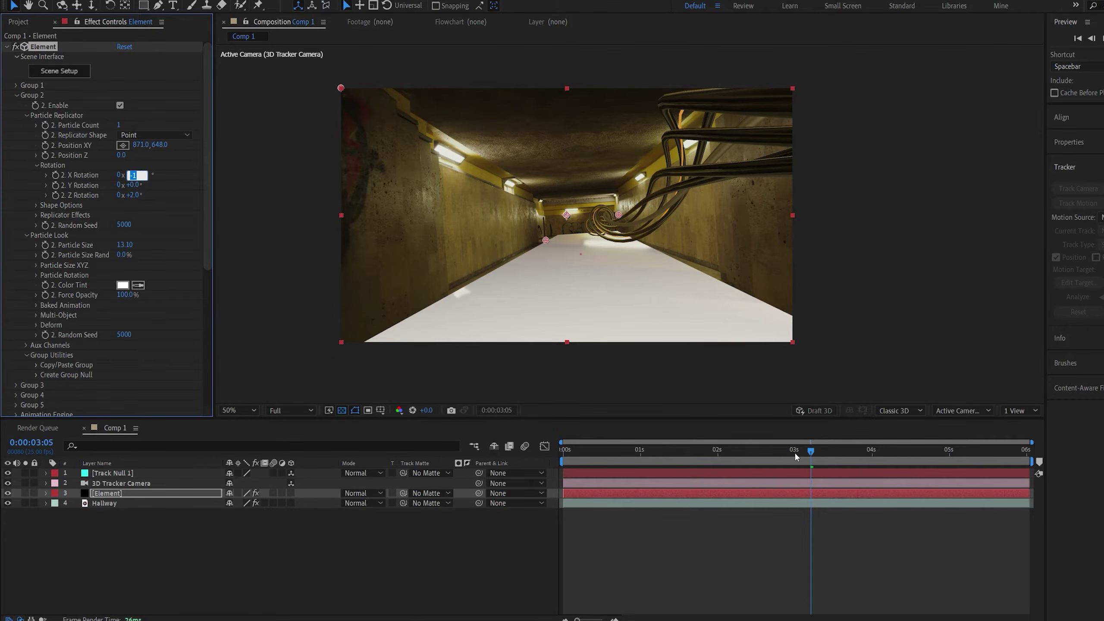
left_click_drag(794, 454, 739, 455)
Step: Apply the Matte_Shadow preset from the Physical materials to the plane model in the Element scene
left_click(59, 70)
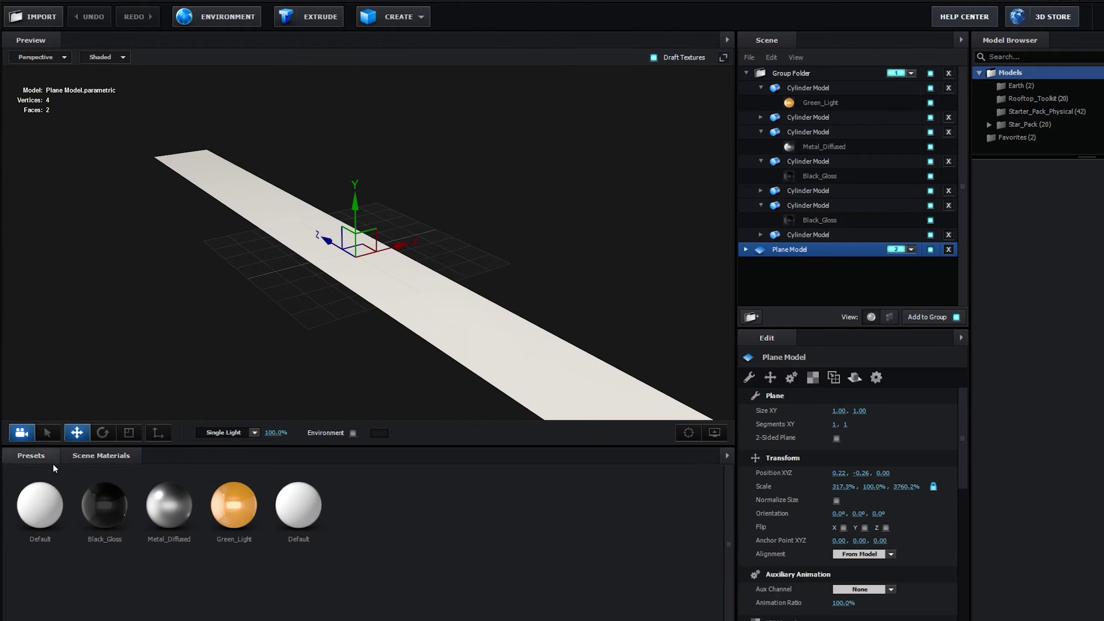
left_click(31, 455)
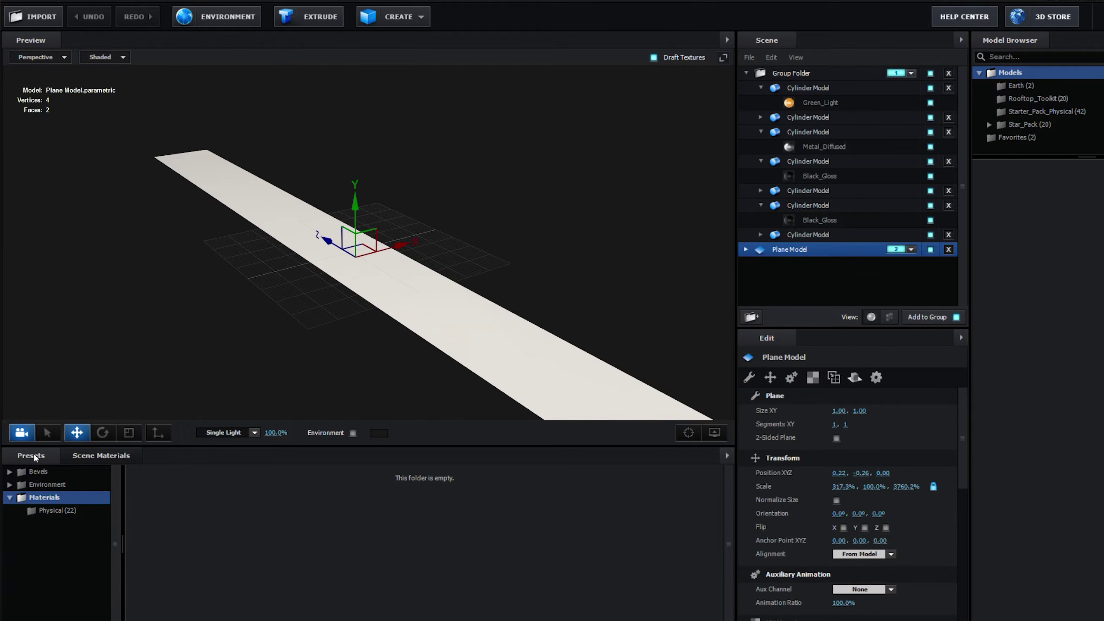
left_click(36, 509)
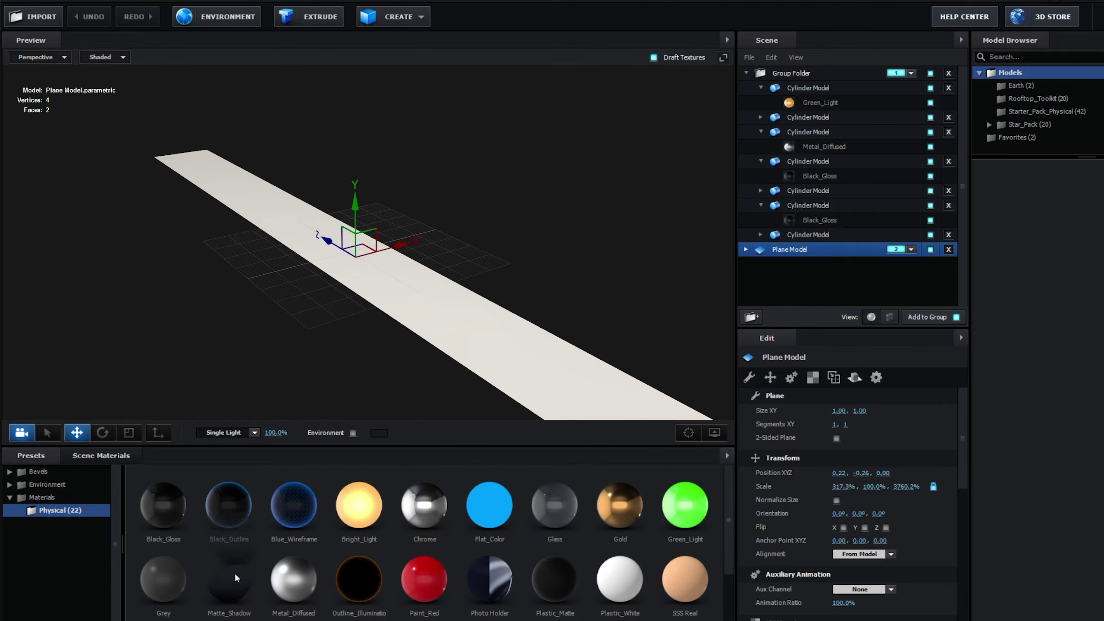
left_click_drag(767, 250, 767, 250)
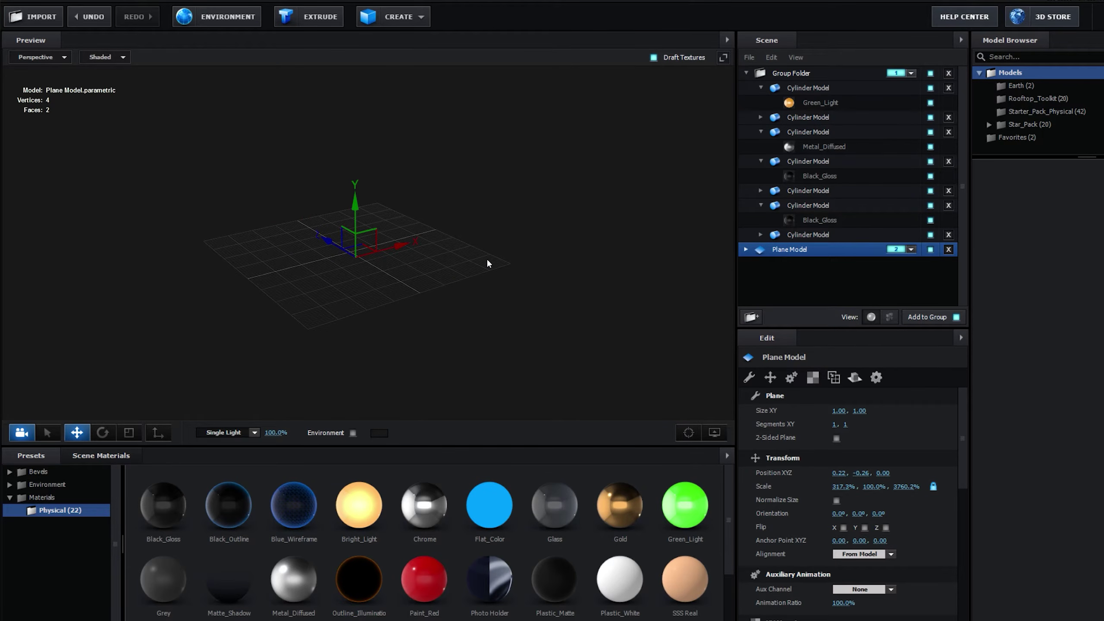
Step: Set the plane's Matte_Shadow material to 80% glossiness and 5% reflectivity intensity
left_click(747, 250)
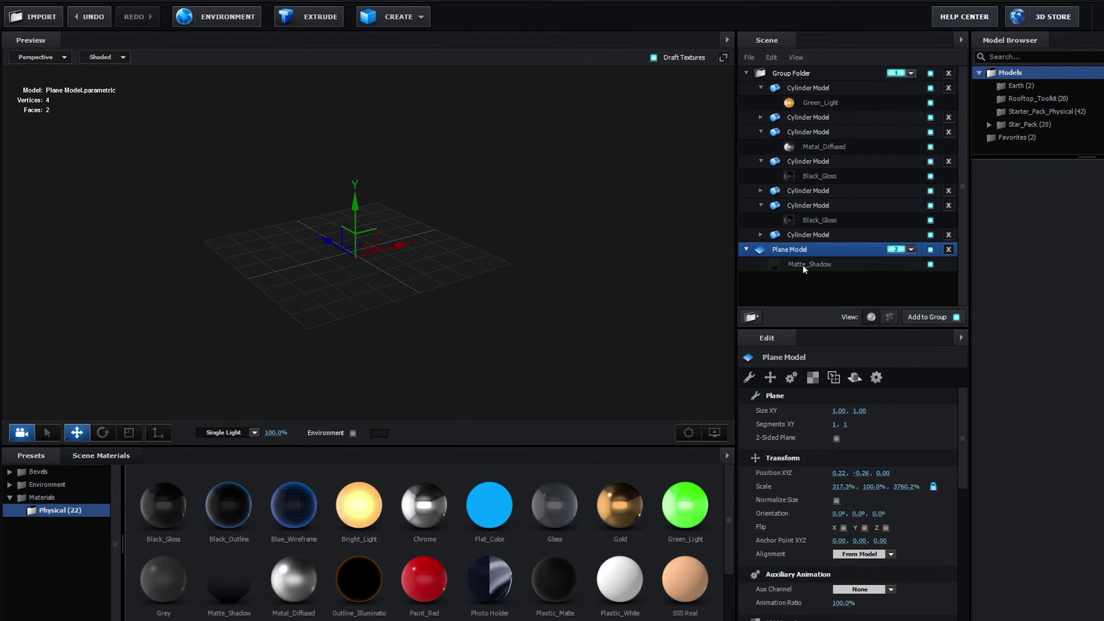
left_click(803, 265)
scroll(853, 515, "down", 5)
left_click(845, 481)
type("80")
key("Return")
left_click(840, 556)
type("5")
key("Return")
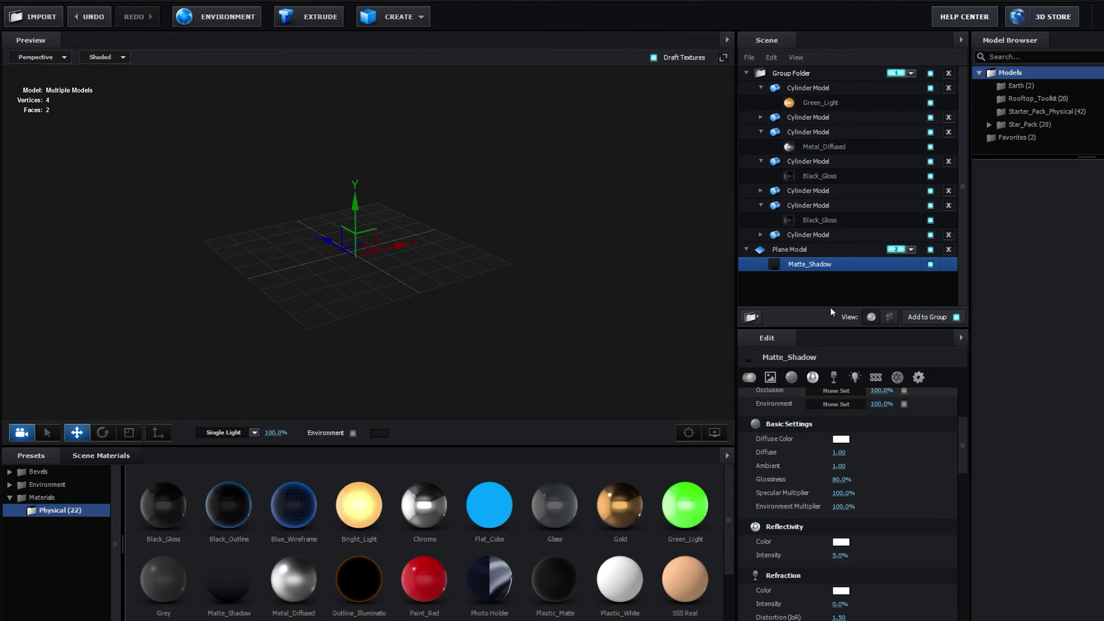
Step: Set the plane model's Reflect Mode to Mirror Surface
left_click(787, 251)
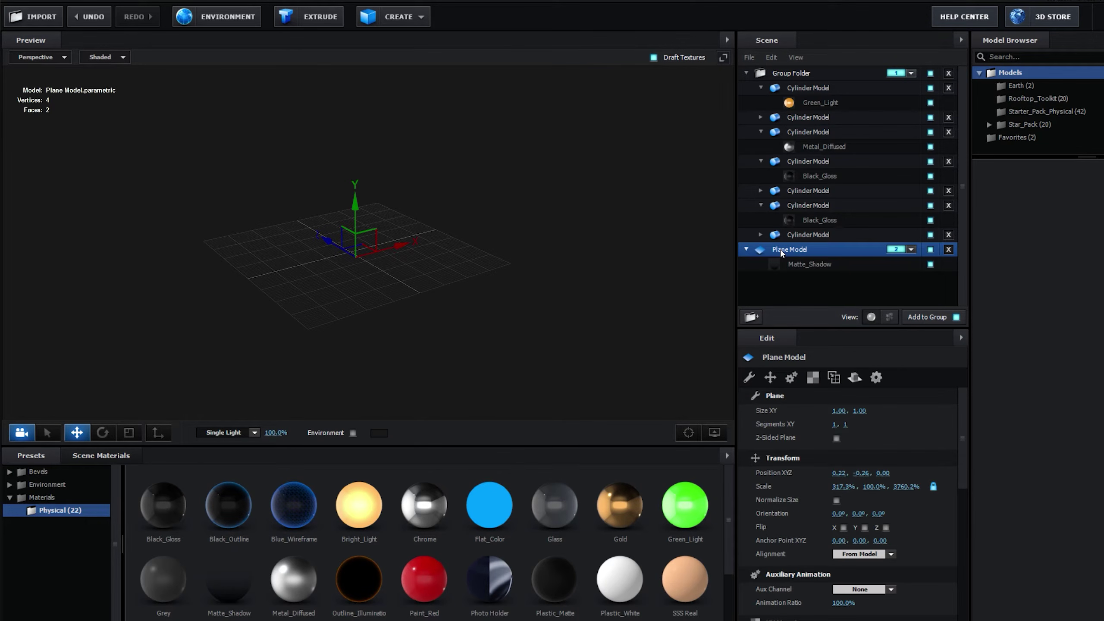
left_click(853, 379)
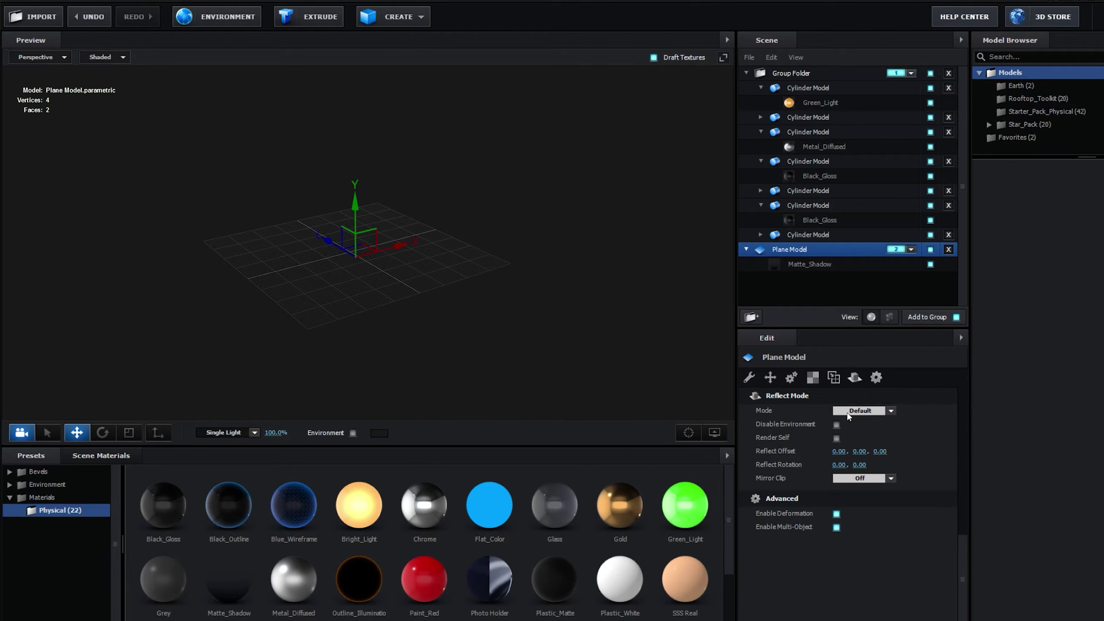
left_click(874, 413)
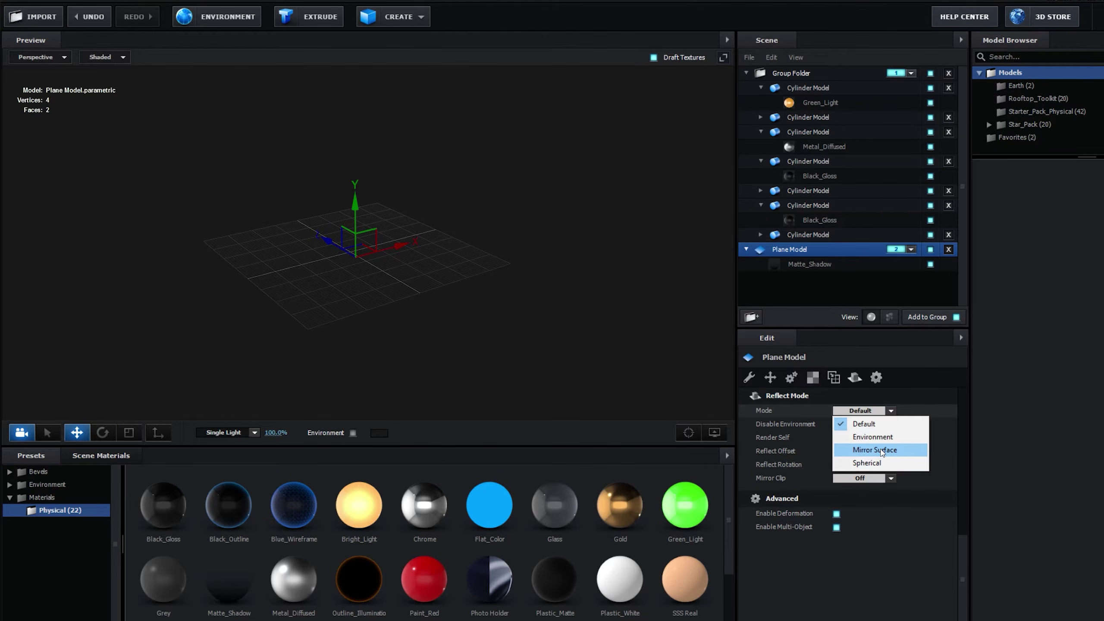
left_click(882, 454)
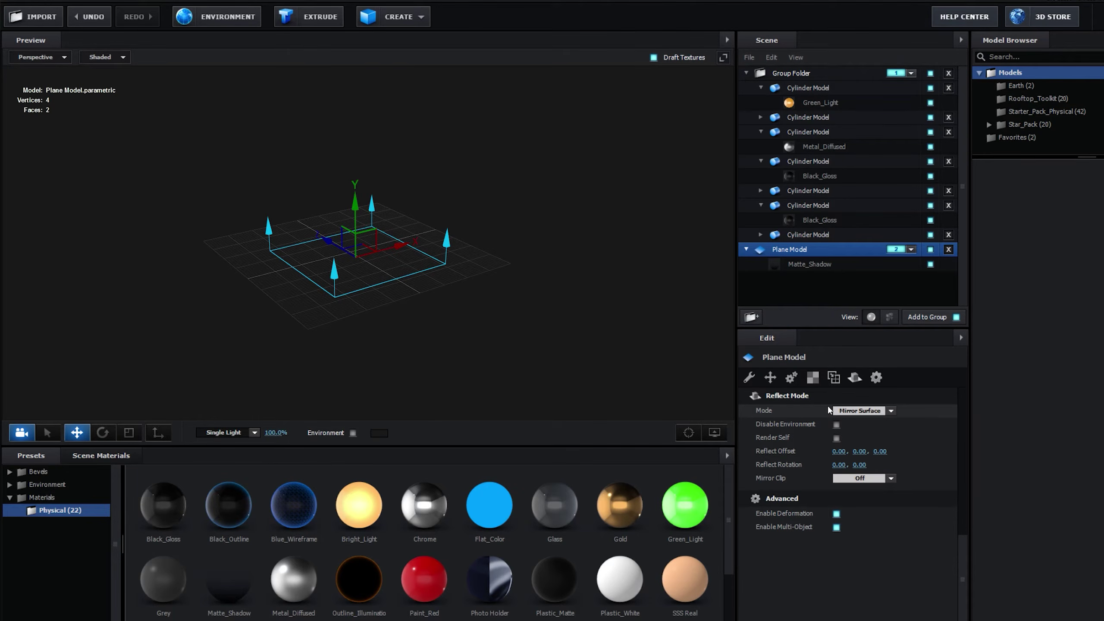
Step: Enable Matte Reflection in the advanced settings of the plane's Matte_Shadow material and return to the composition
scroll(828, 406, "up", 3)
left_click(814, 265)
scroll(888, 490, "down", 10)
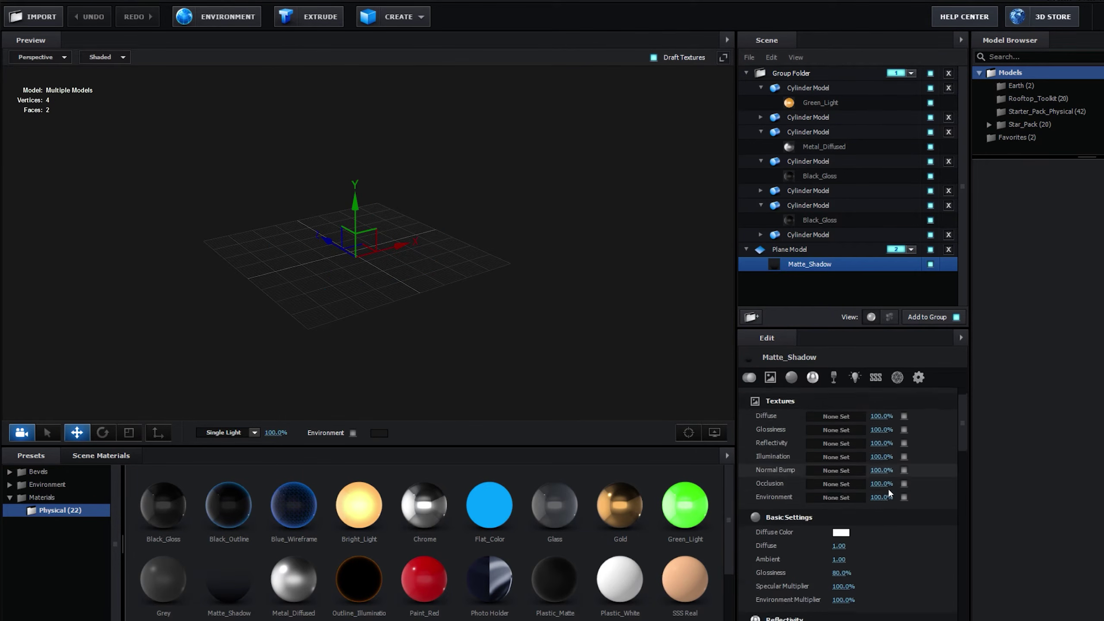
scroll(874, 473, "down", 5)
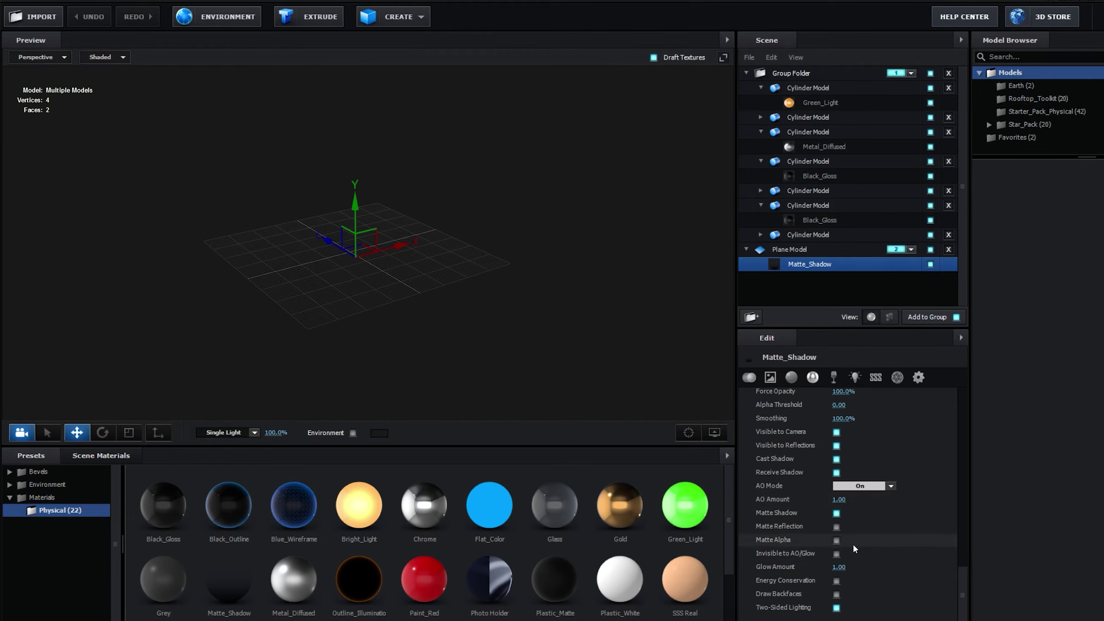
left_click(835, 527)
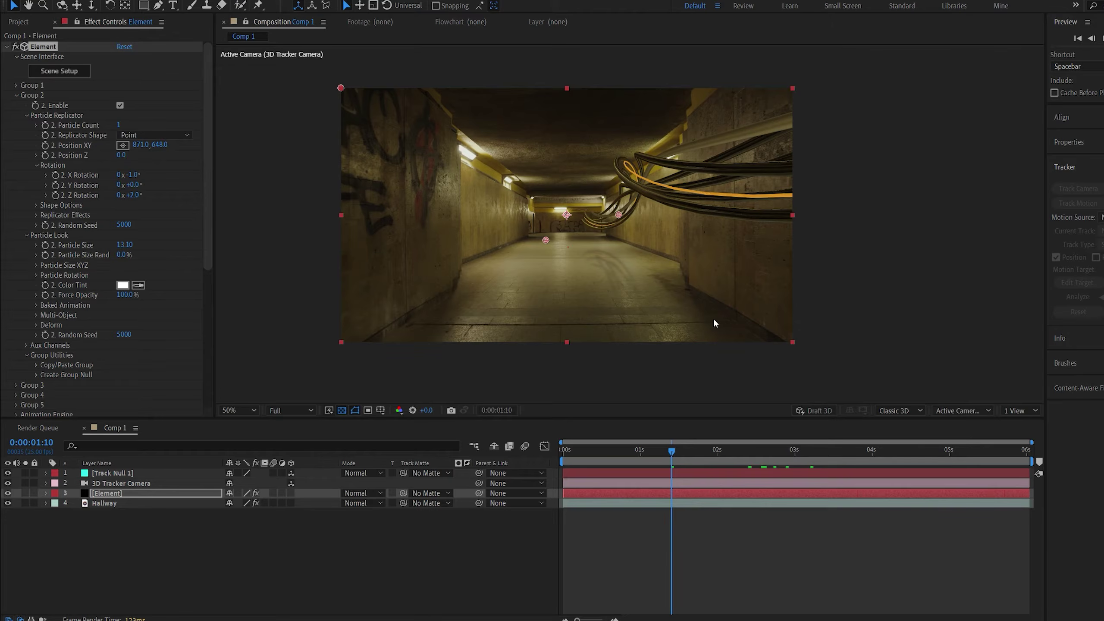
Step: Check the cables' shadows and reflections on the hallway floor in an enlarged preview, and park the playhead at 0:00:02:22
scroll(715, 323, "up", 2)
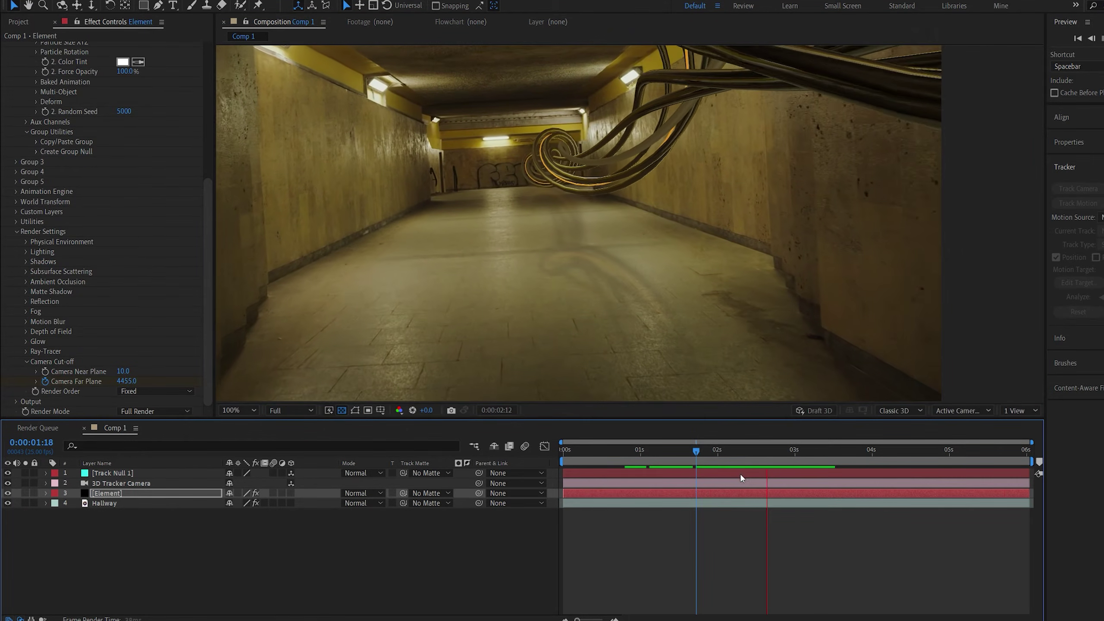
left_click_drag(740, 448, 791, 455)
scroll(163, 174, "up", 6)
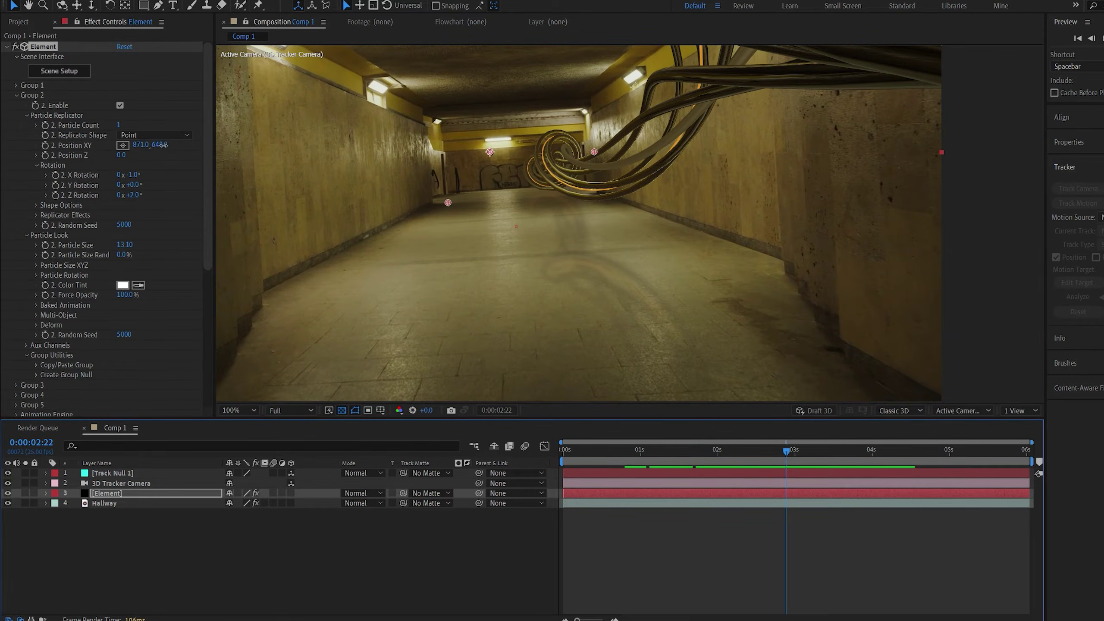
Step: Set Group 2's Position XY to 887, 769 to lower the shadow plane in the hallway
mouse_move(163, 145)
left_mouse_down()
mouse_move(249, 147)
mouse_move(236, 143)
left_mouse_up()
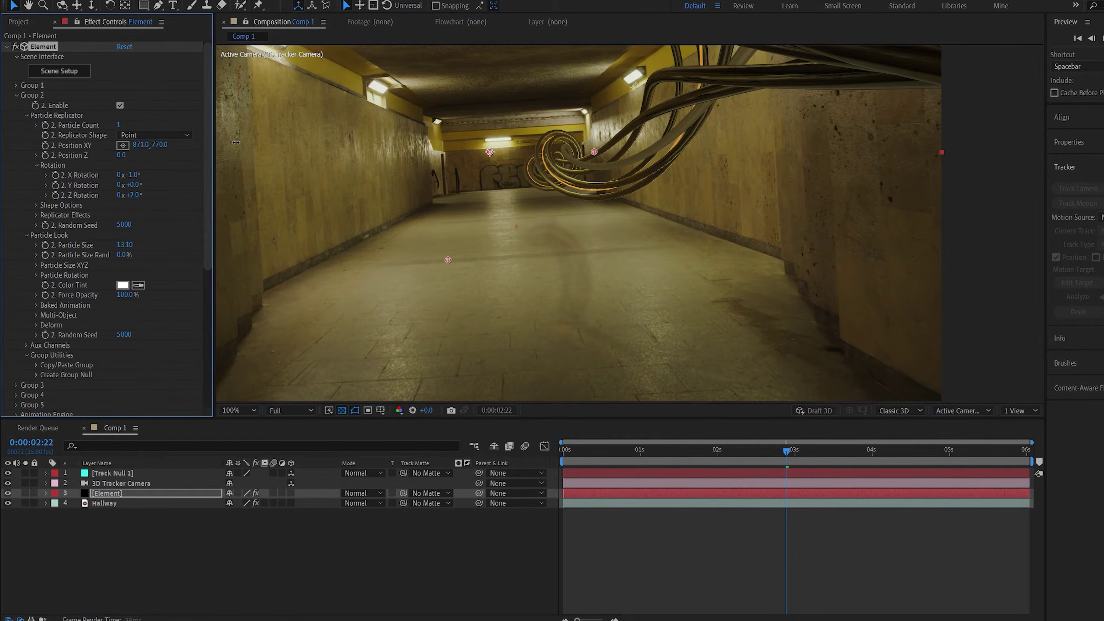
left_click_drag(141, 145, 107, 142)
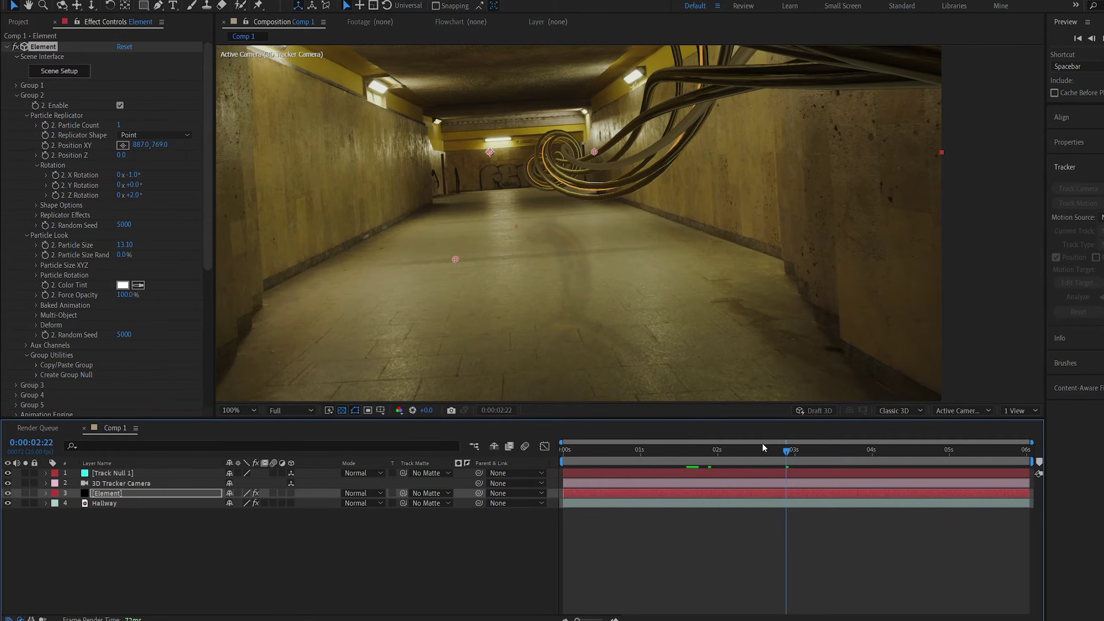
left_click_drag(746, 450, 752, 450)
Step: Set the Matte_Shadow material's glossiness to 70% in Scene Setup and move the playhead to 0:00:02:12
left_click(57, 69)
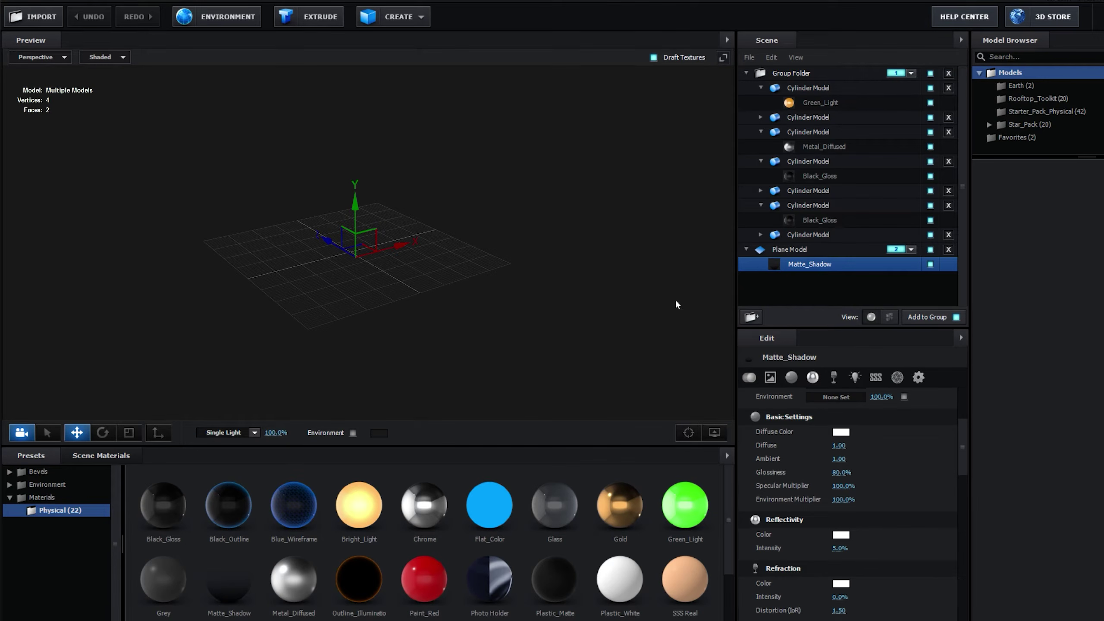
left_click(841, 472)
type("70")
key("Return")
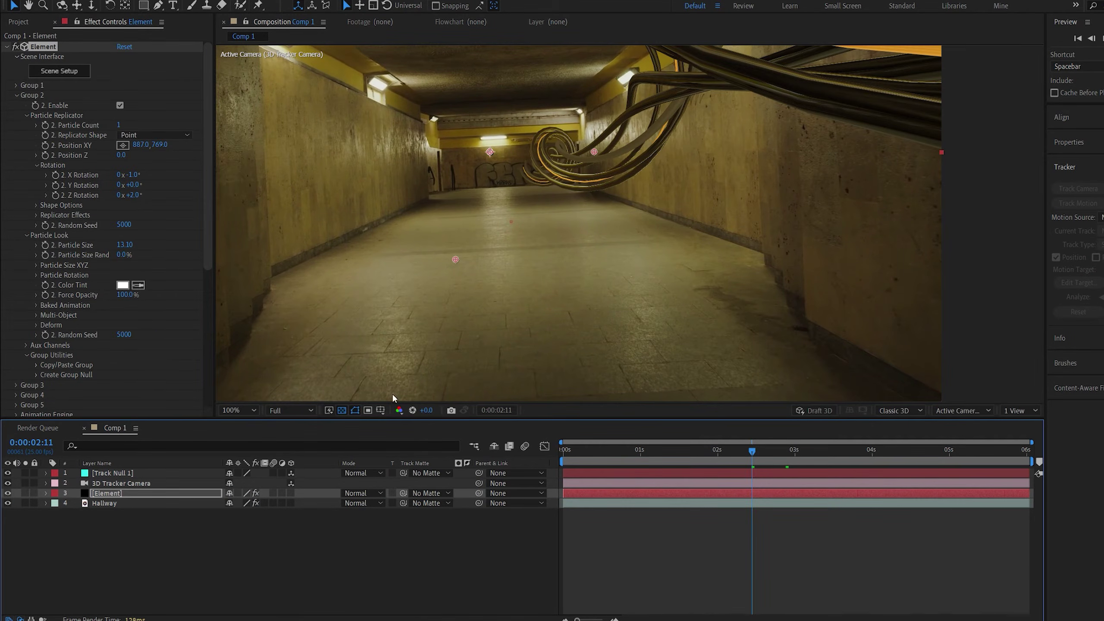
left_click_drag(754, 456, 757, 456)
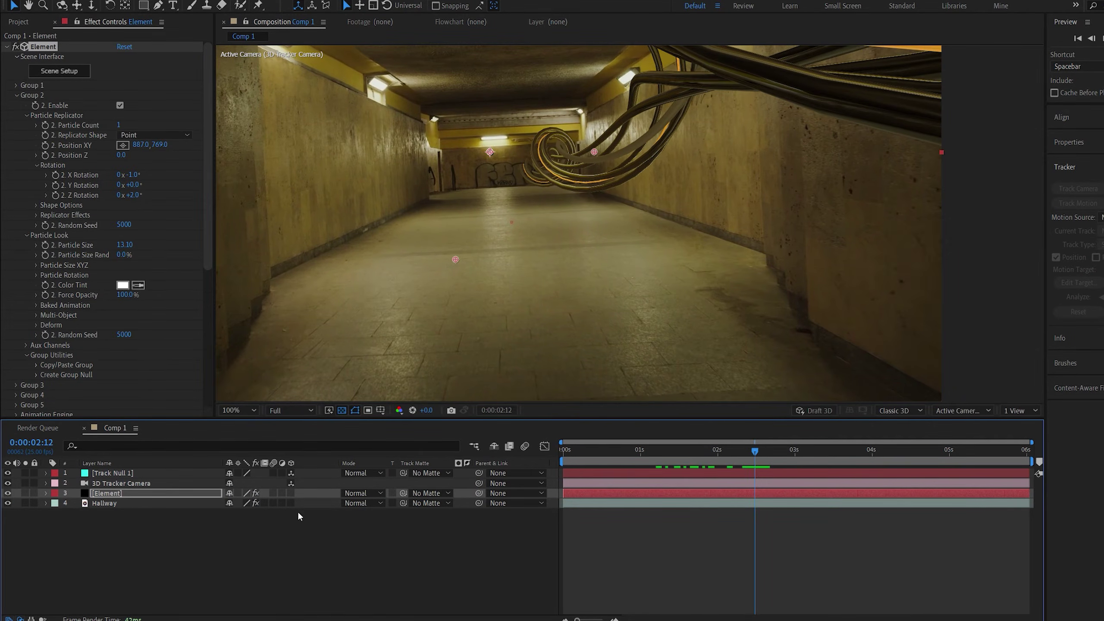
Step: Create a null from the Hallway layer's 3D track point at the nearest ceiling light on the left wall
left_click_drag(528, 244, 552, 283)
left_click(153, 539)
left_click(112, 504)
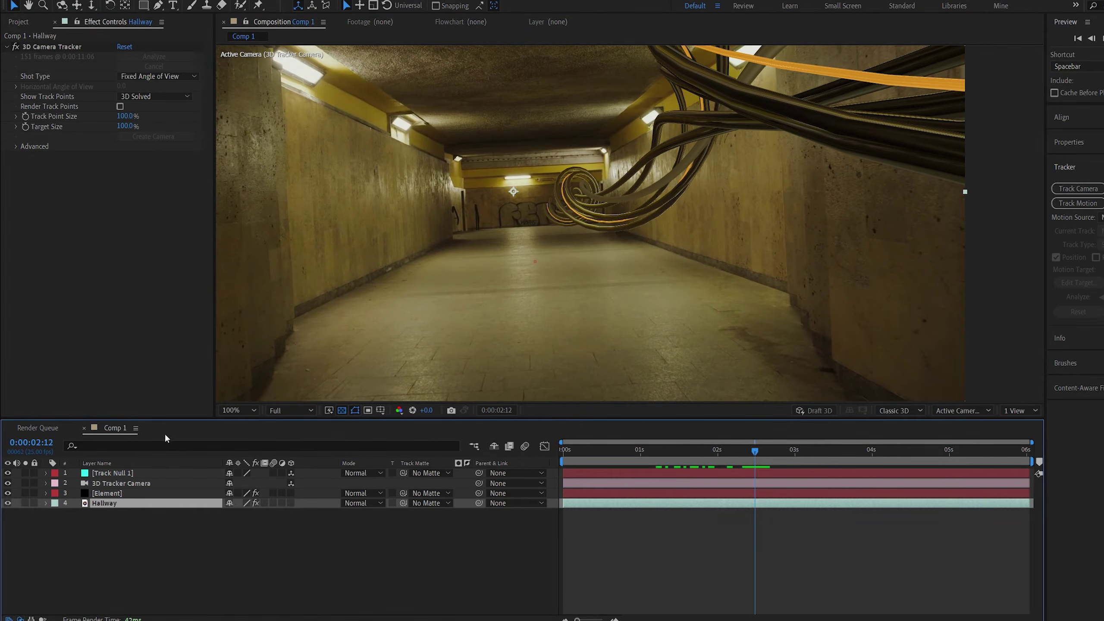
left_click(51, 47)
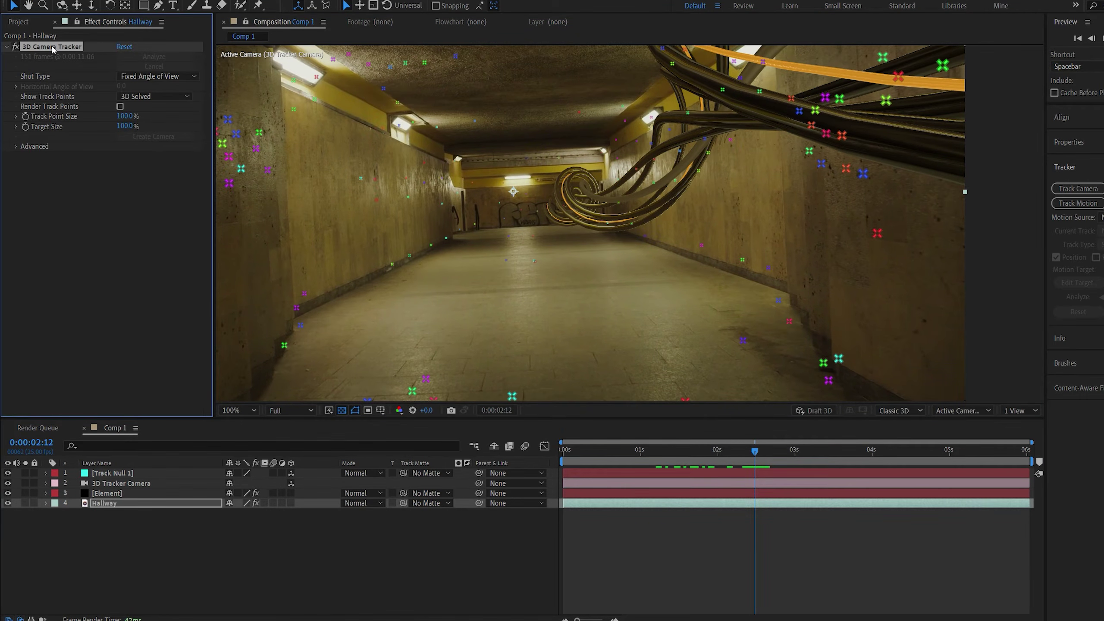
right_click(317, 79)
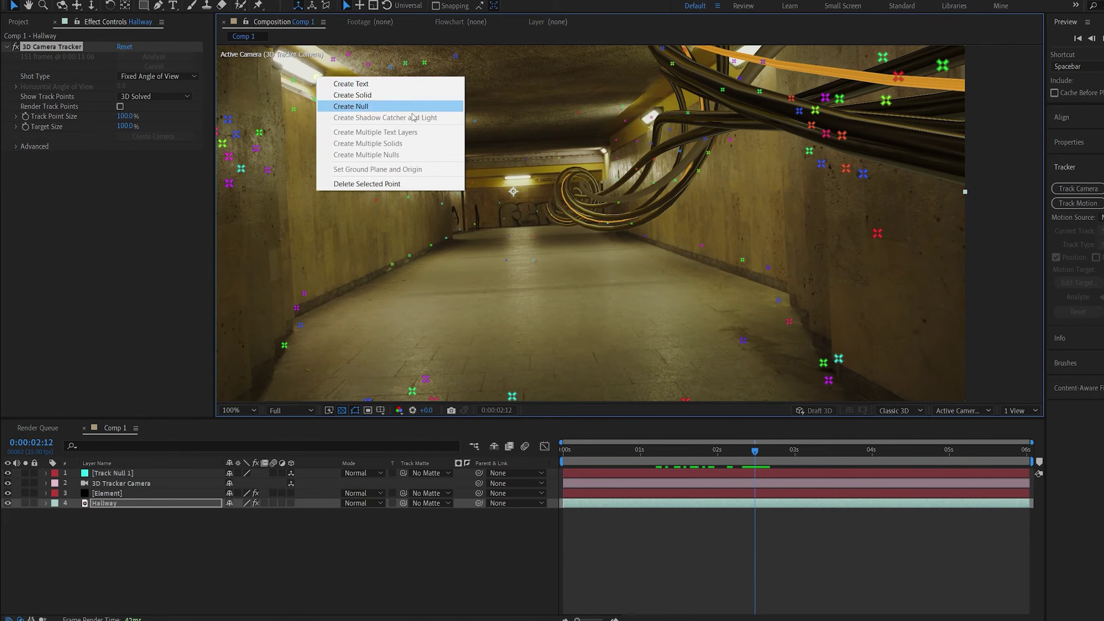
left_click(398, 109)
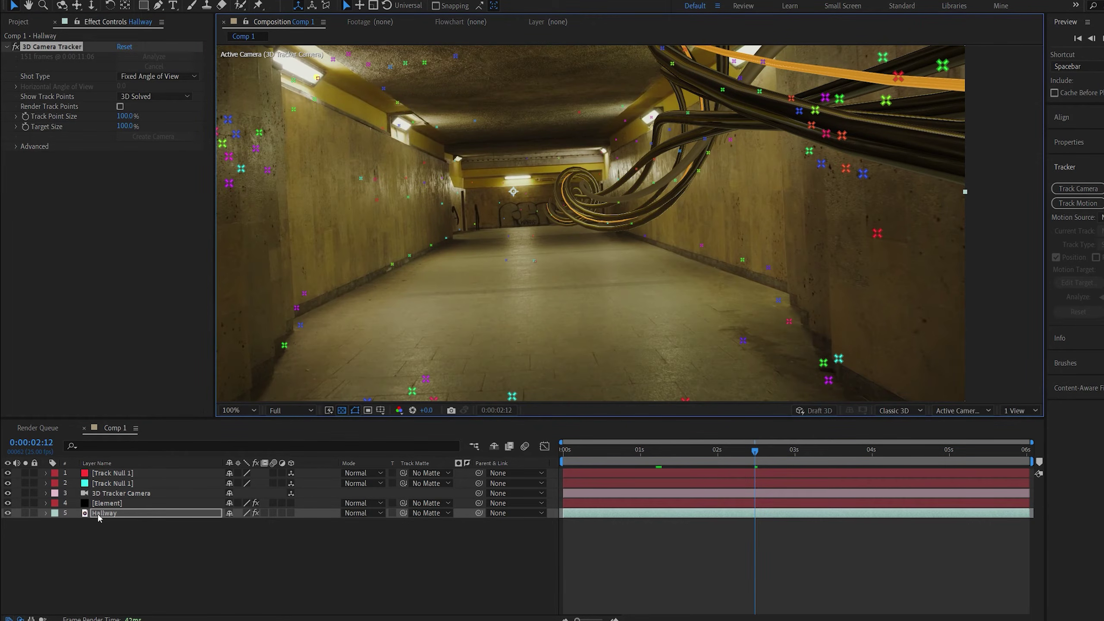
Step: Hide the Element layer and create track nulls at the farther left light and at both lights along the right wall
left_click(7, 503)
left_click(122, 515)
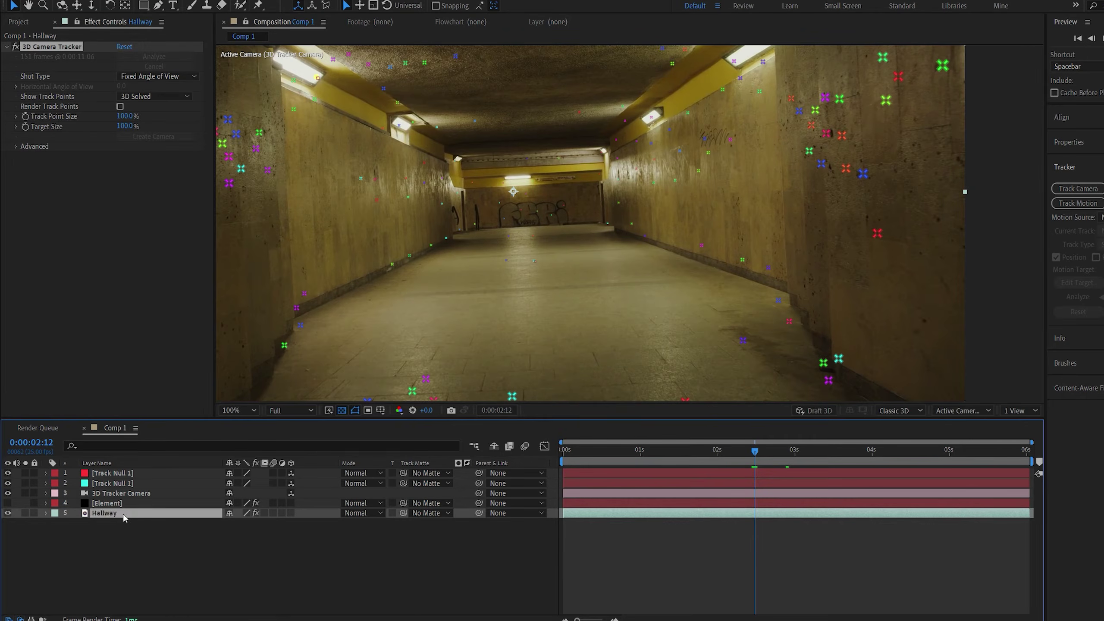
right_click(400, 126)
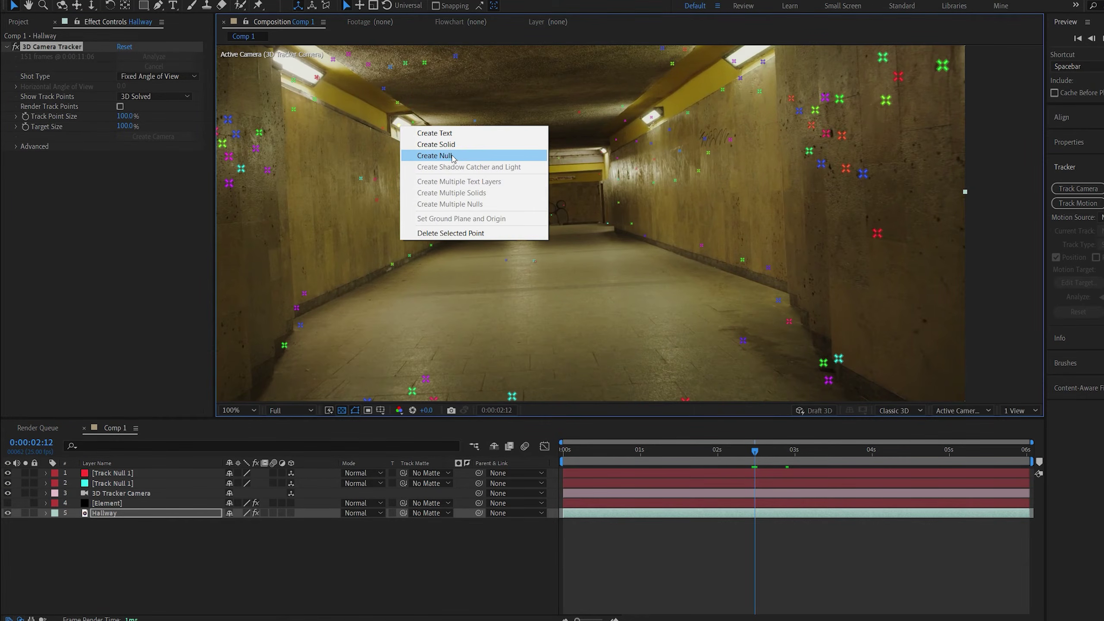
left_click(435, 156)
right_click(652, 117)
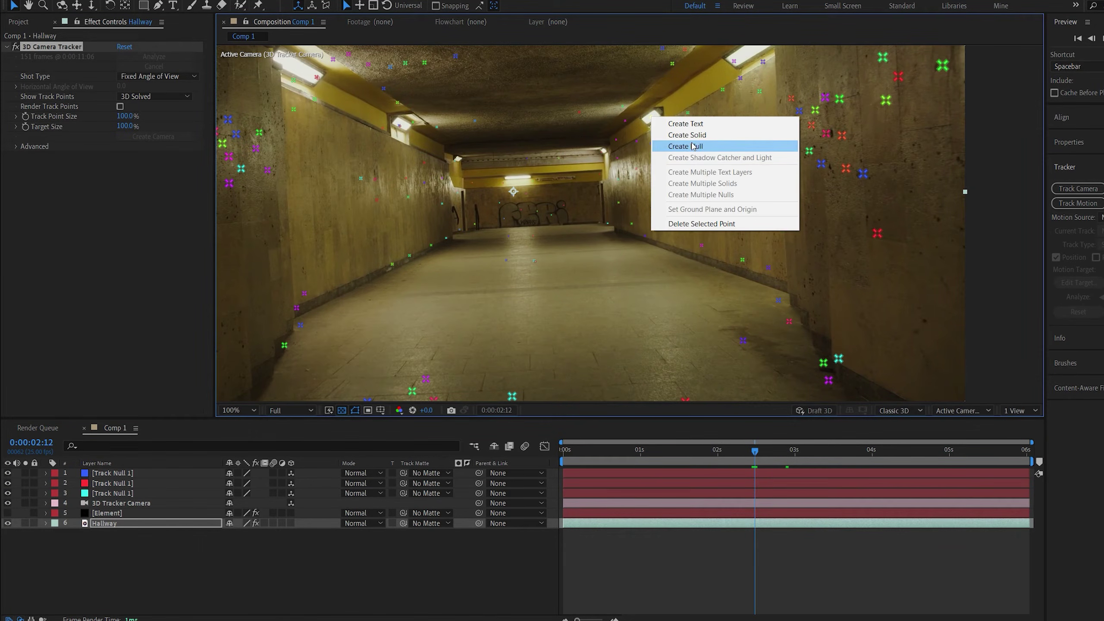
left_click(694, 148)
left_click_drag(792, 87, 786, 101)
right_click(731, 77)
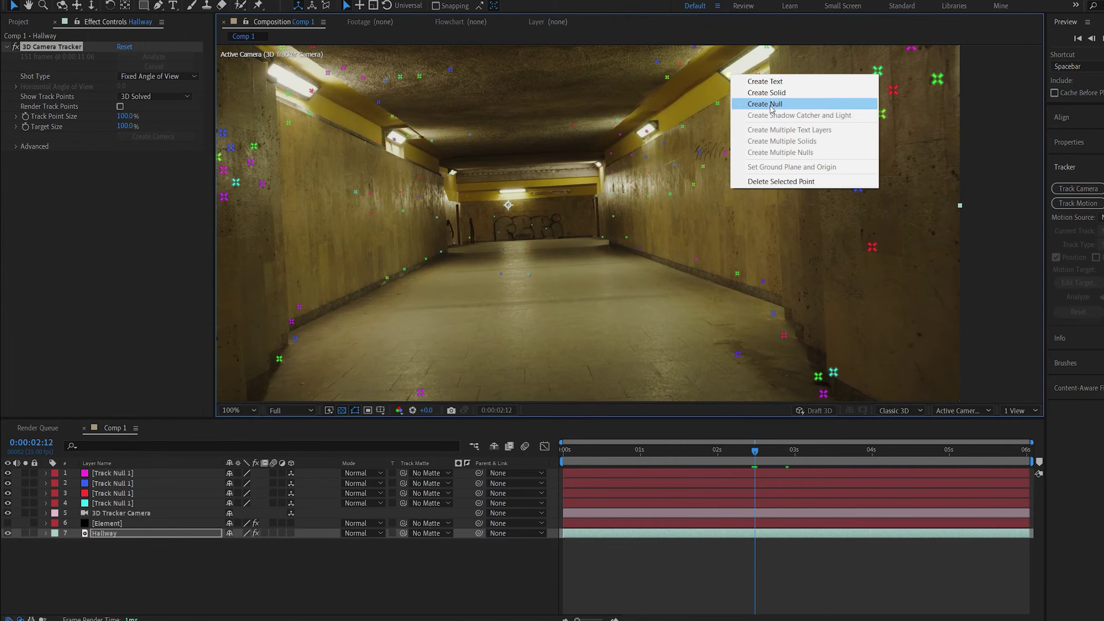
left_click(768, 105)
Step: Add a shadow-casting parallel light with 50% intensity and 40% shadow darkness
right_click(280, 579)
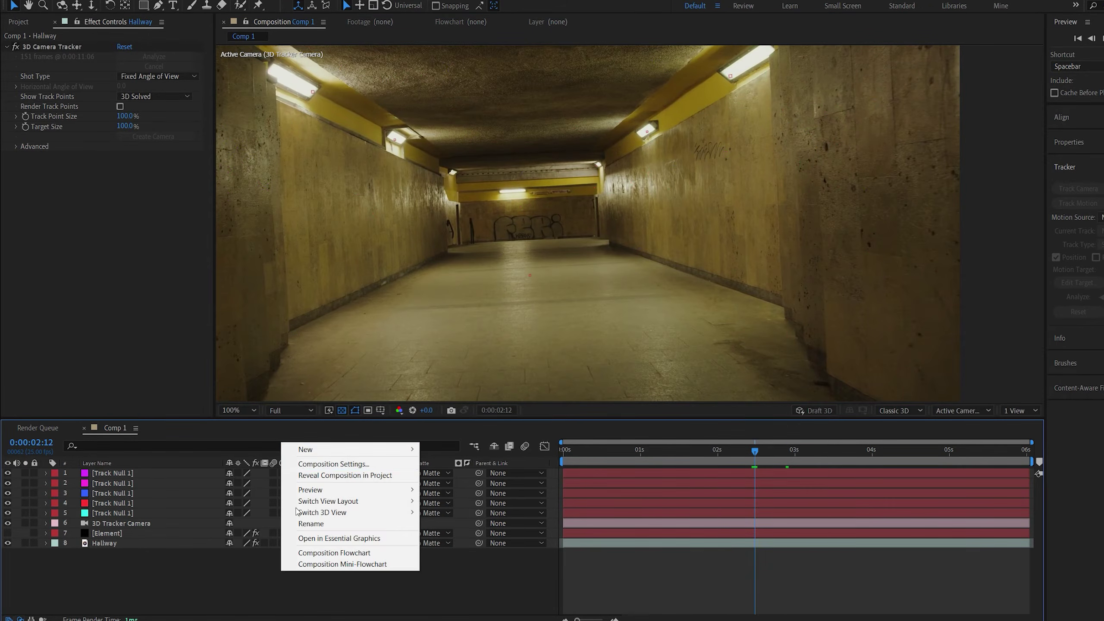
mouse_move(292, 447)
left_click(454, 485)
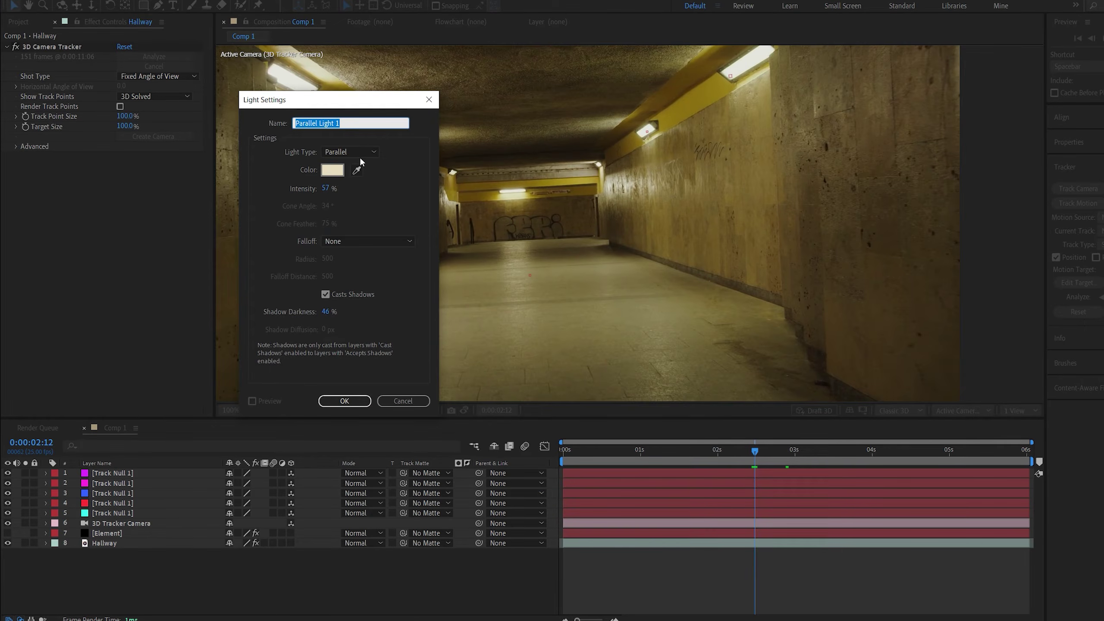
left_click(329, 191)
type("50")
left_click(325, 312)
type("40")
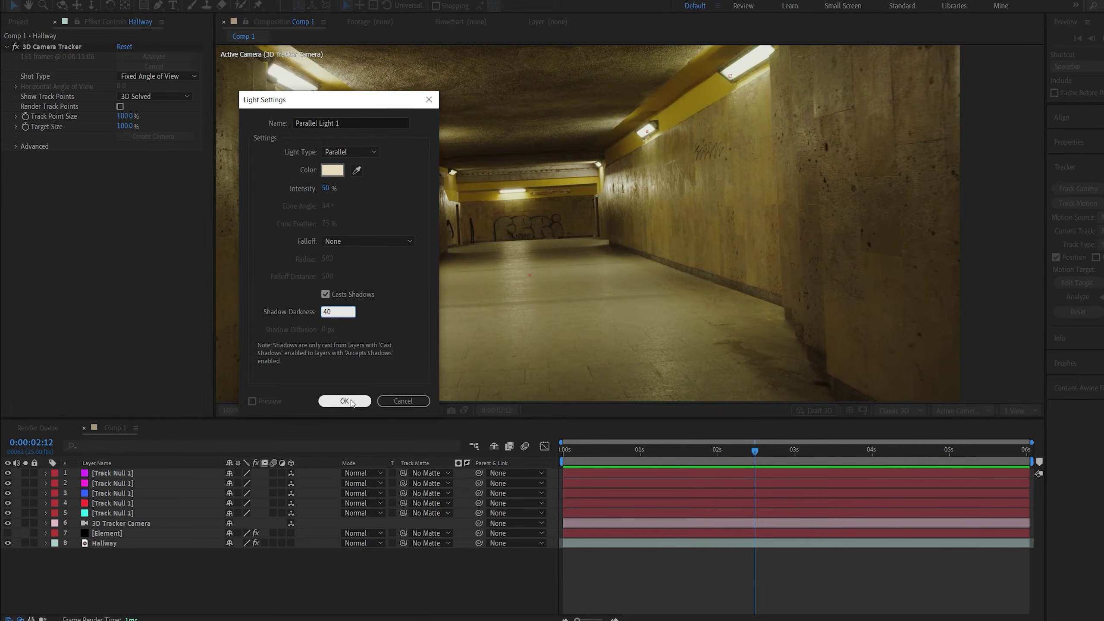
left_click(344, 402)
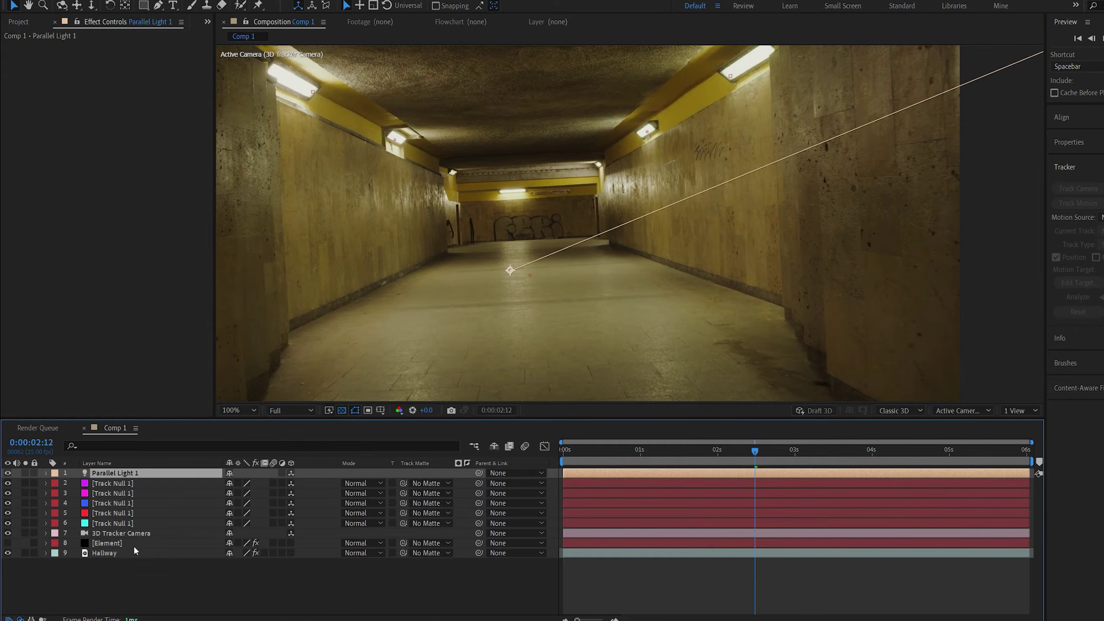
Step: Copy the position of the red track null at the near left light onto Parallel Light 1
left_click(114, 518)
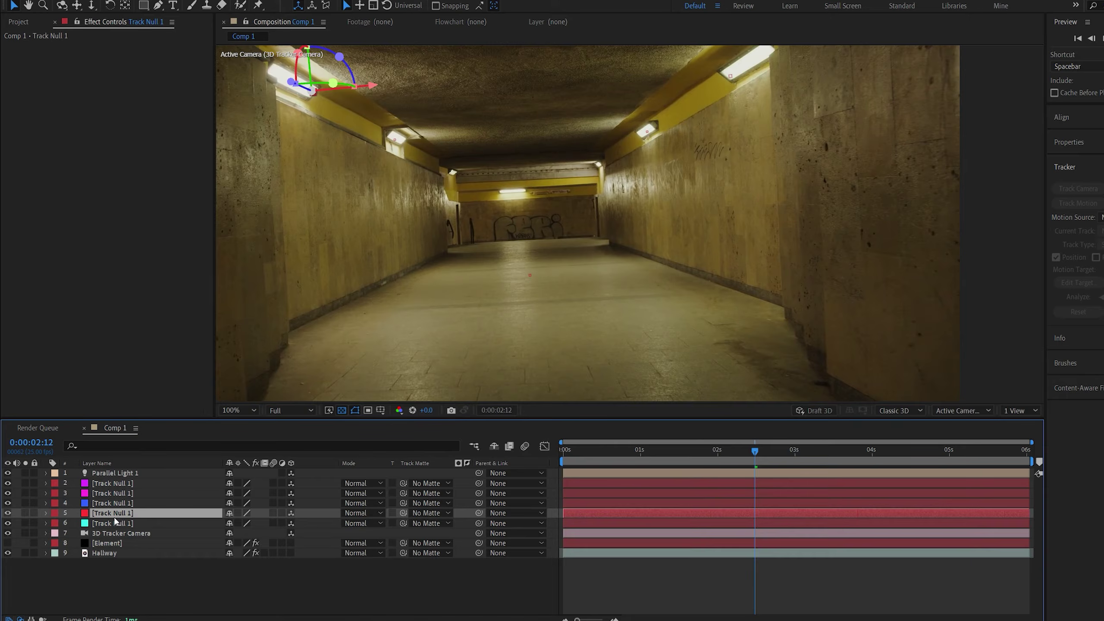
key("p")
left_click(97, 524)
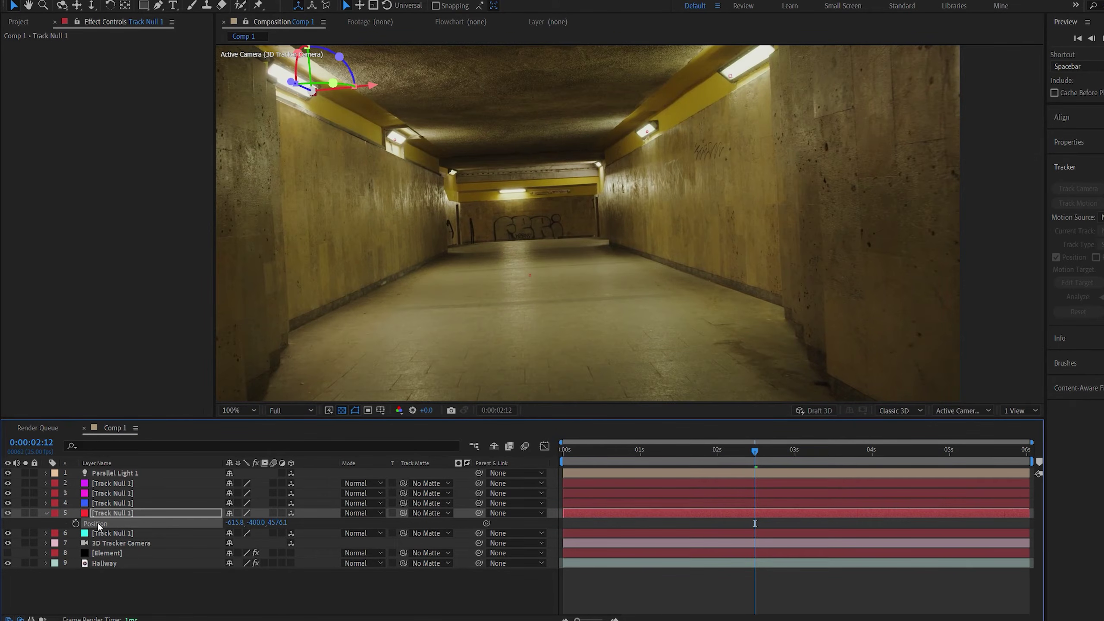
left_click(113, 472)
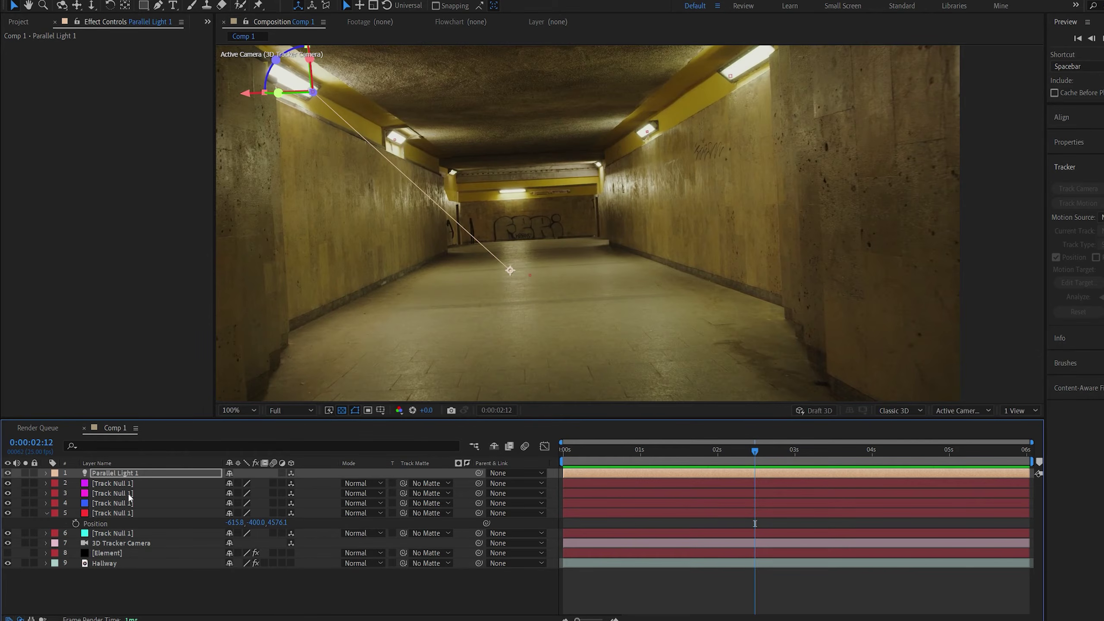
Step: Paste the null's position into Parallel Light 1's Point of Interest and set its Y value to about -64
key("a")
left_click(113, 480)
key("ctrl+v")
left_click_drag(261, 484, 462, 483)
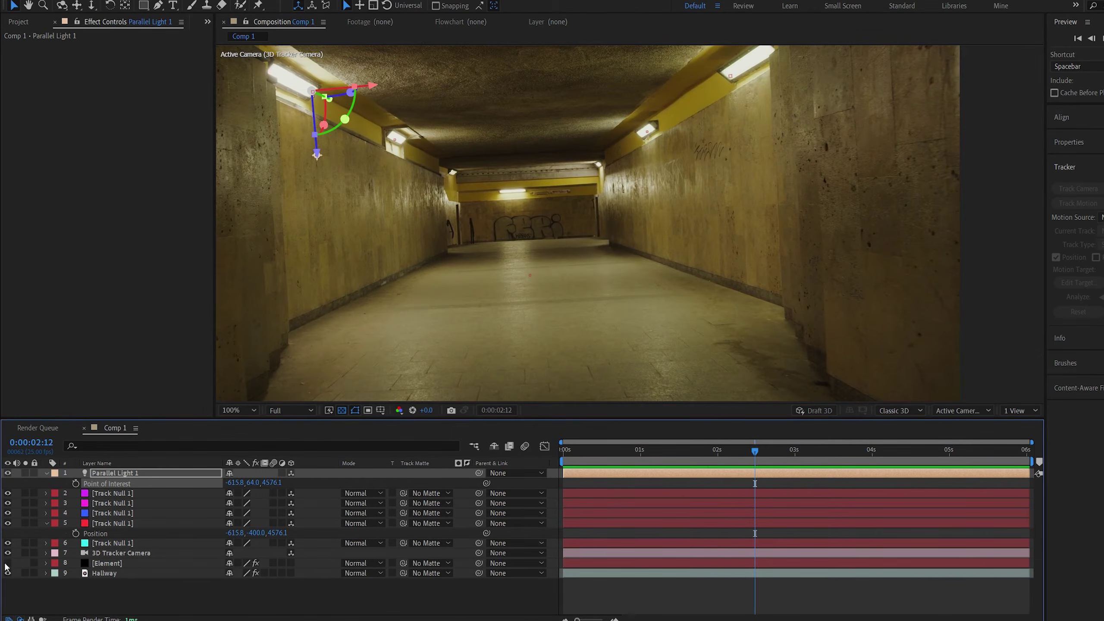
Step: Show the Element layer again and set its parallel light Shadow Size to 4096
left_click(7, 564)
key("space")
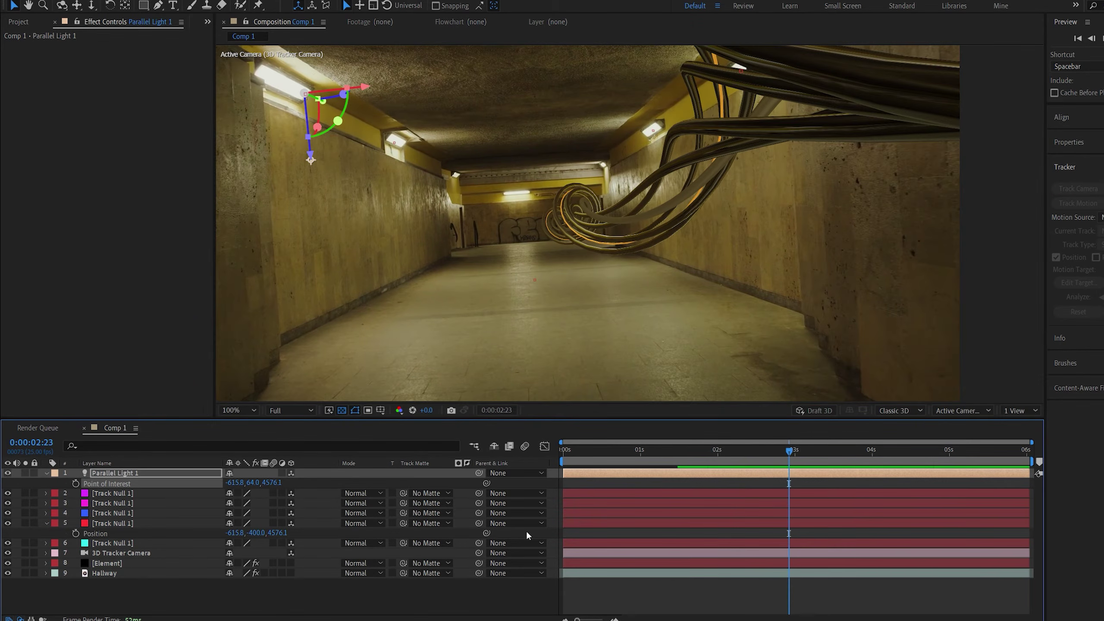
left_click(107, 563)
scroll(78, 312, "down", 5)
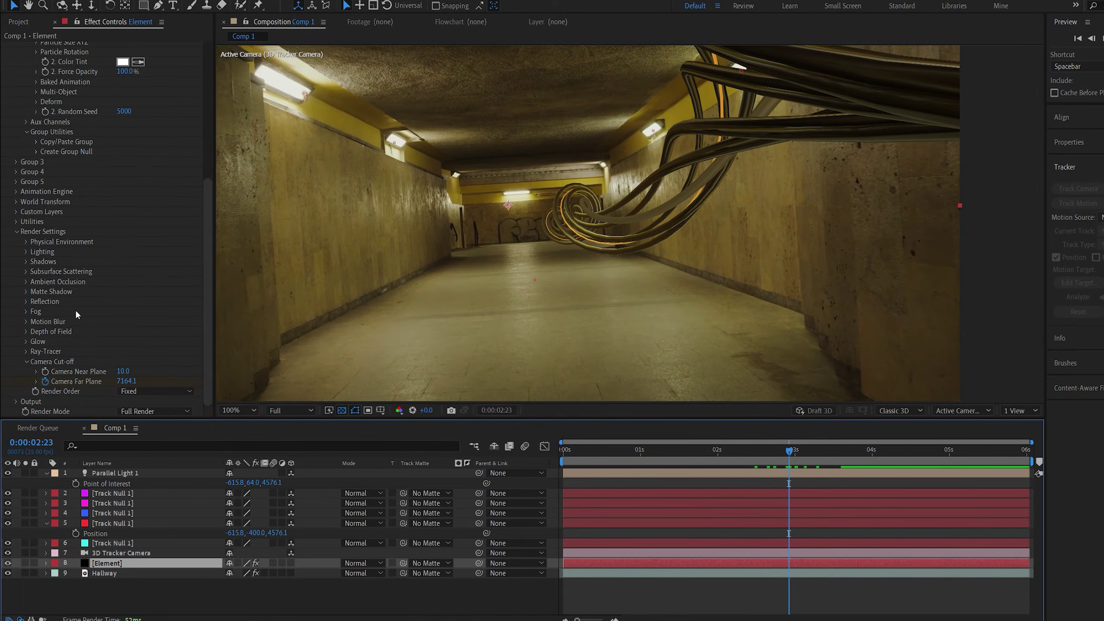
left_click(24, 262)
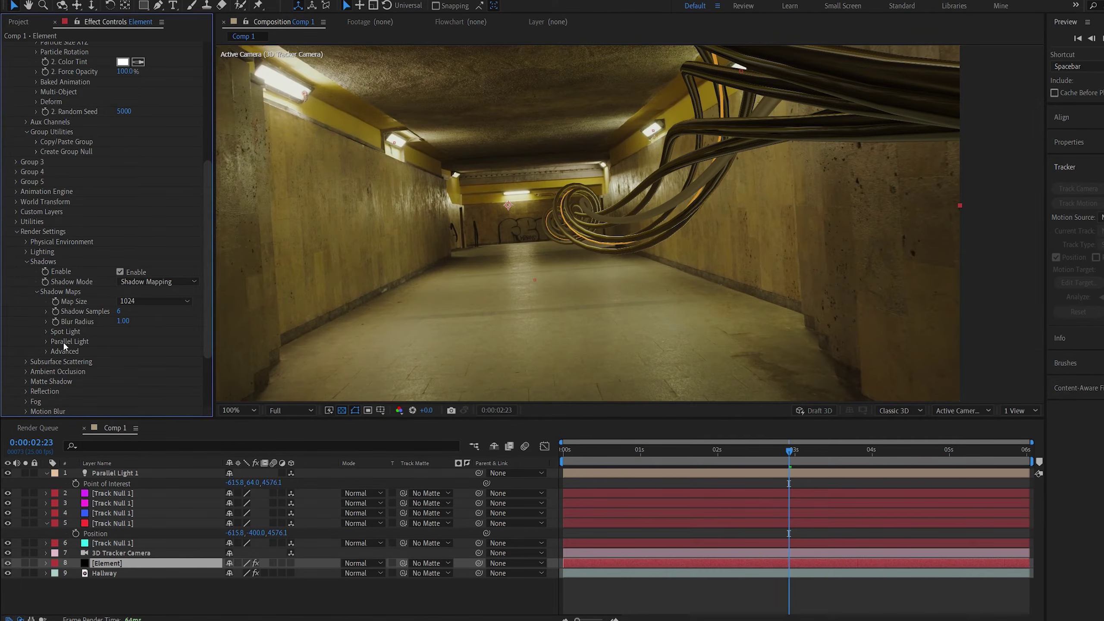
left_click(45, 341)
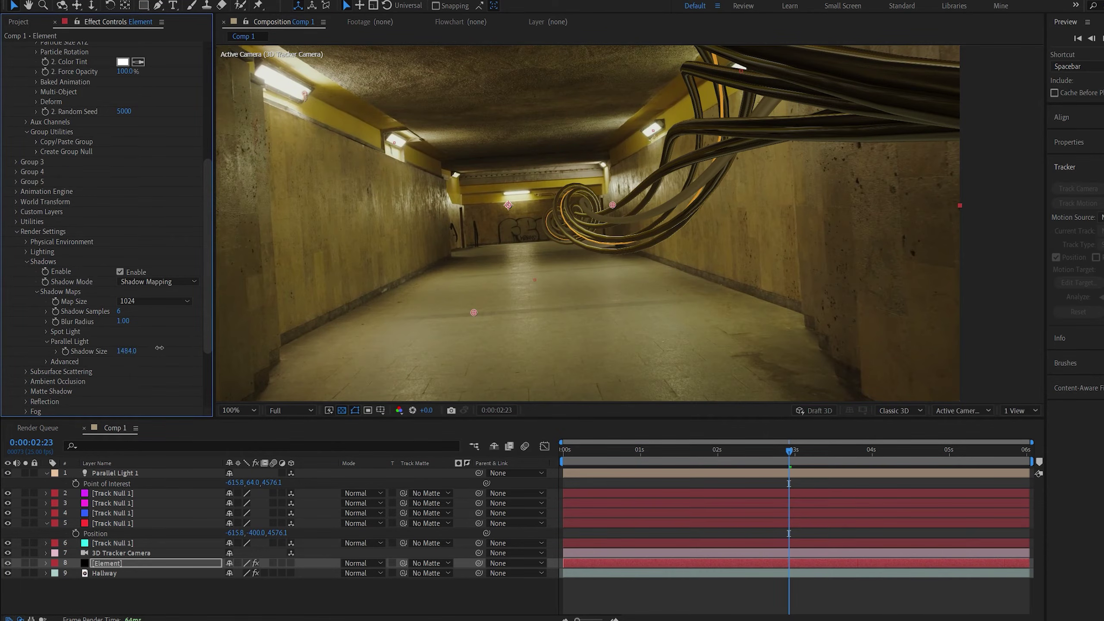
left_click_drag(222, 345, 329, 340)
Step: Aim Parallel Light 1 toward the cables by setting its Point of Interest to about -310.8, 131, 4425.1
left_click(126, 474)
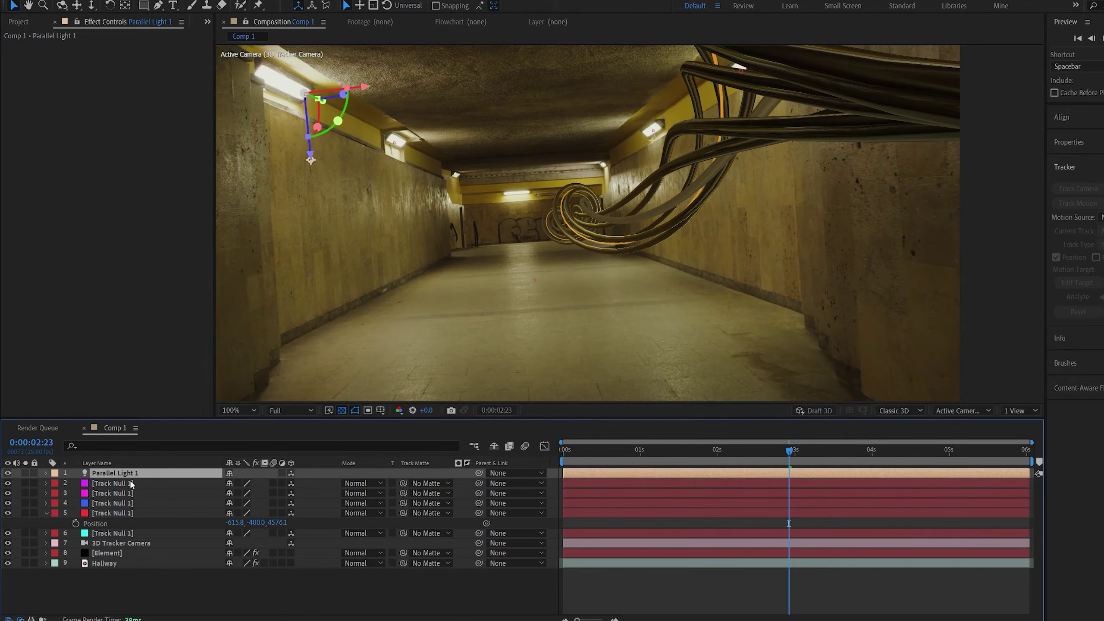
left_click_drag(273, 484, 428, 503)
left_click_drag(256, 484, 289, 486)
Step: Increase Group 2's Particle Size to enlarge the shadow plane and set Parallel Light 1's Point of Interest Y to 92
left_click(98, 564)
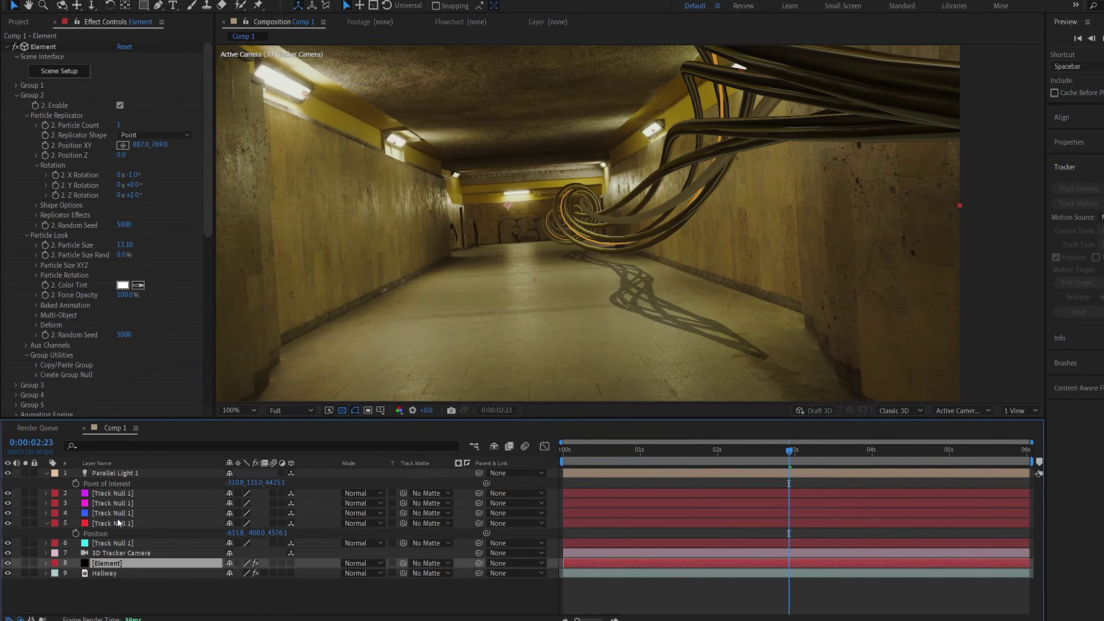
left_click_drag(130, 244, 173, 244)
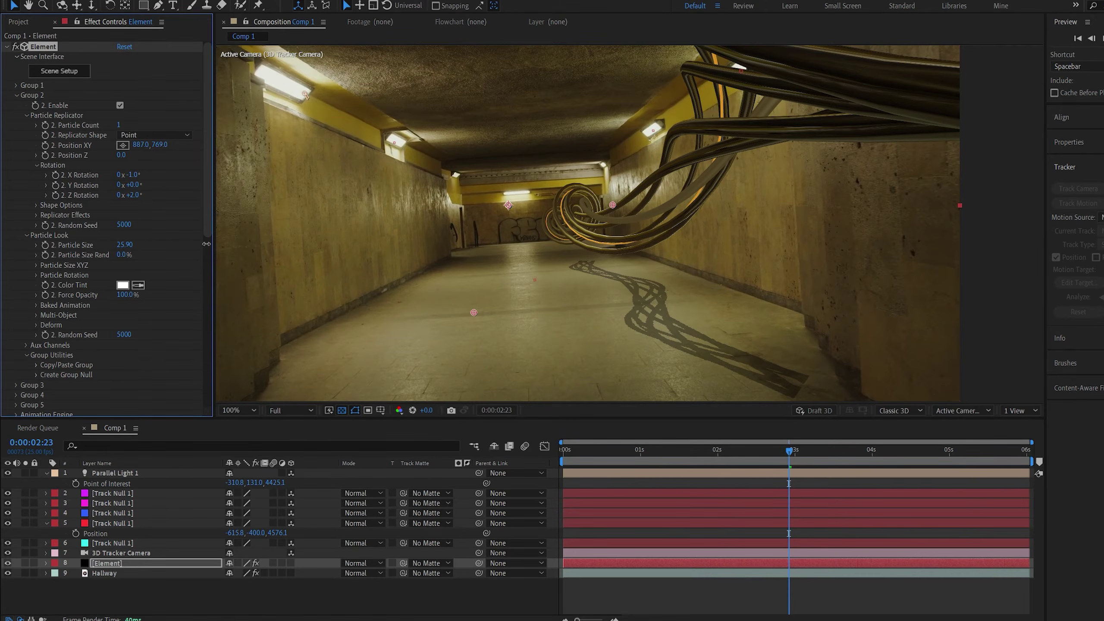
left_click(114, 477)
left_click_drag(252, 482, 226, 484)
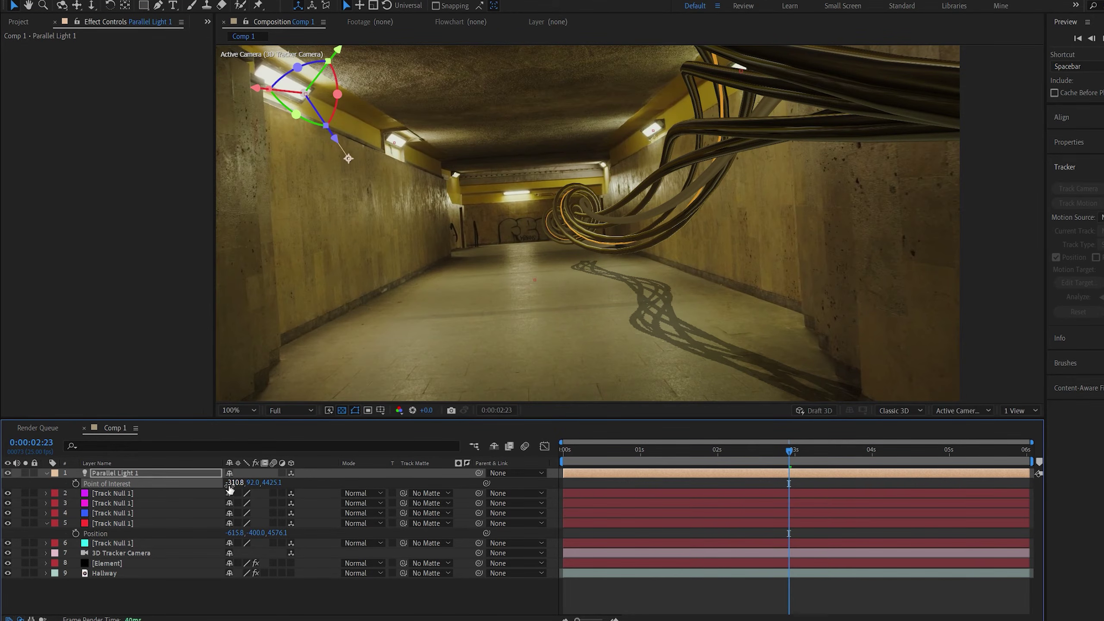
Step: Soften the Element shadows by raising the shadow maps' Blur Radius to about 12
left_click(106, 563)
scroll(65, 278, "down", 10)
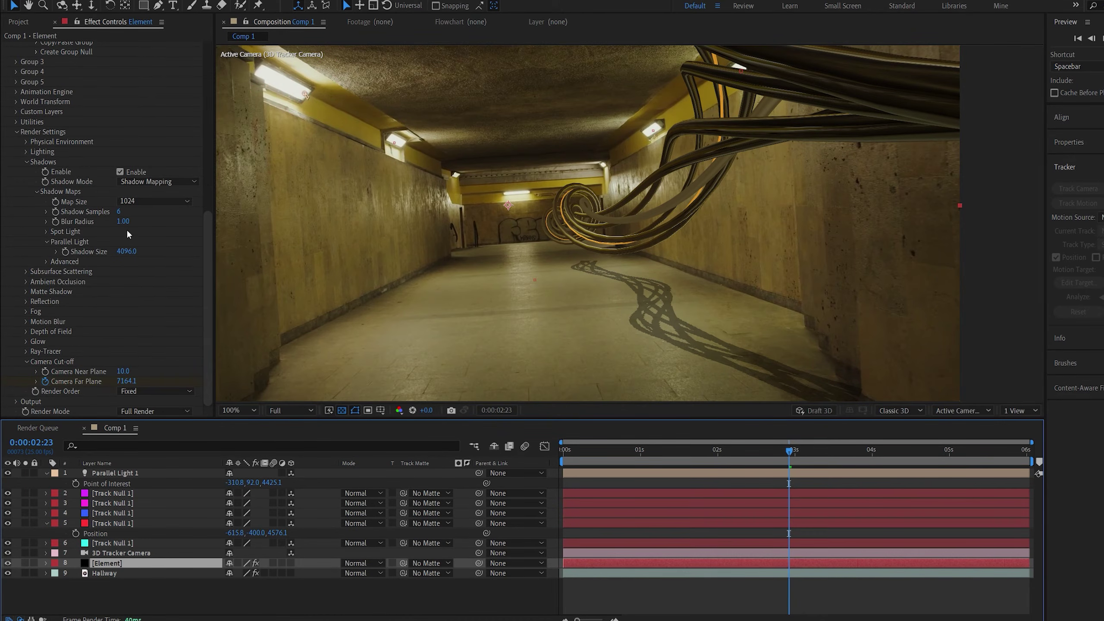
left_click_drag(128, 225, 148, 220)
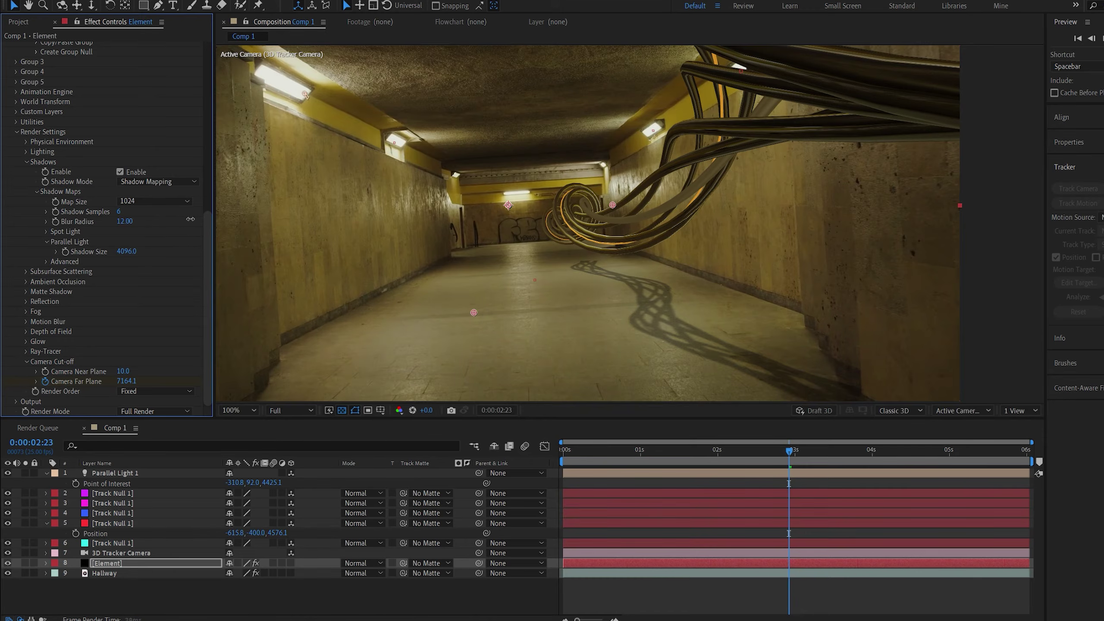
Step: Lower Parallel Light 1's Shadow Darkness to 2% in its light settings
double_click(92, 474)
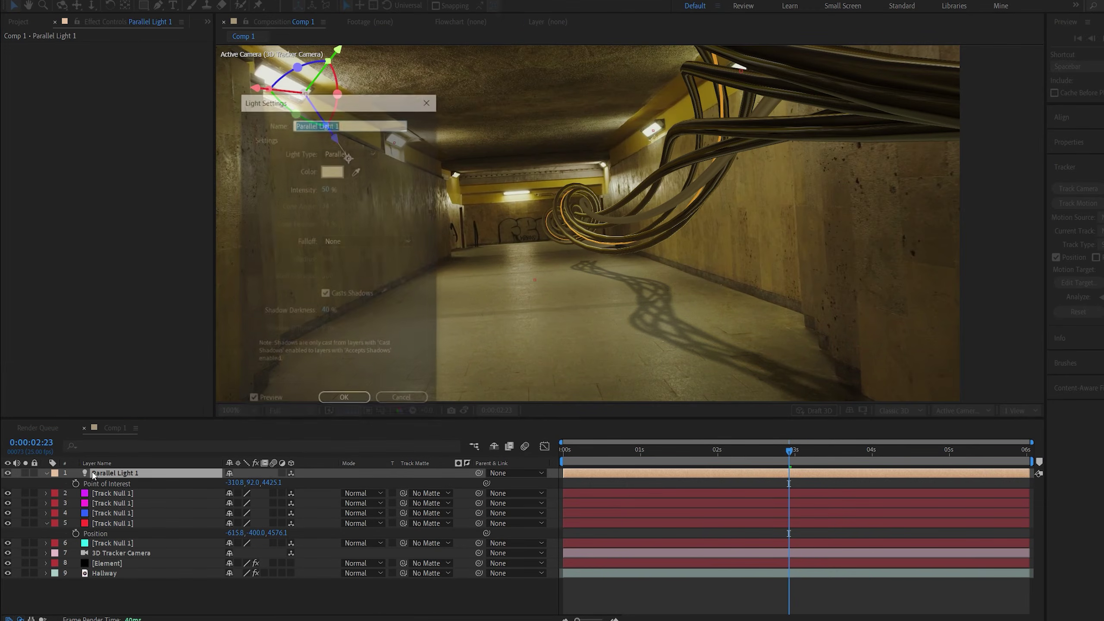
left_click(327, 312)
type("2")
left_click(344, 401)
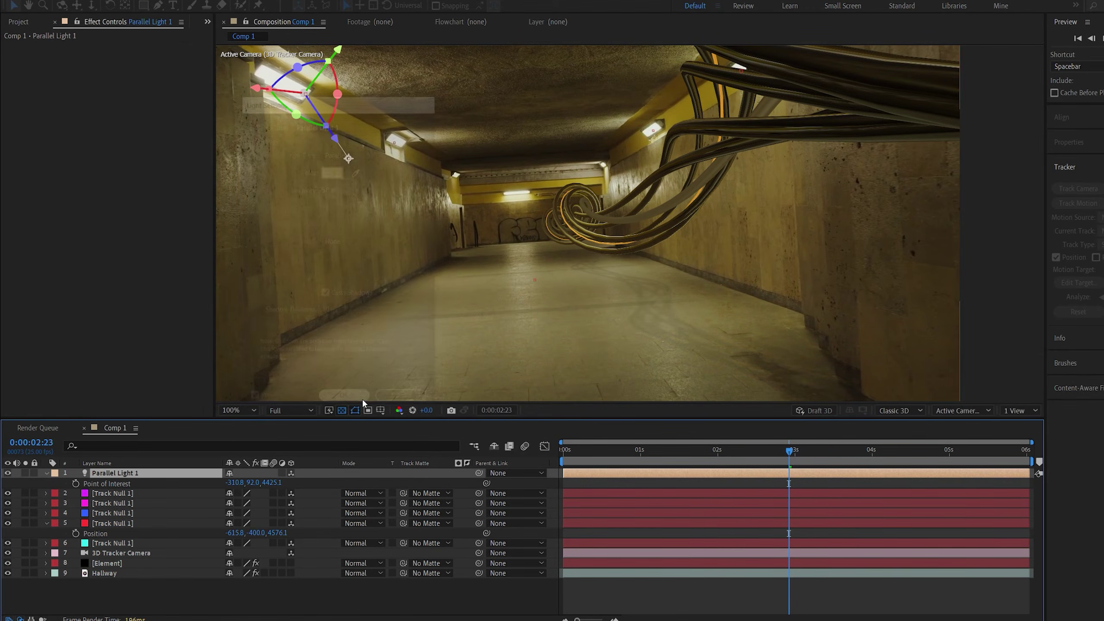
Step: Play the composition from the start to review the cables with shadows from the four parallel lights
left_click(100, 562)
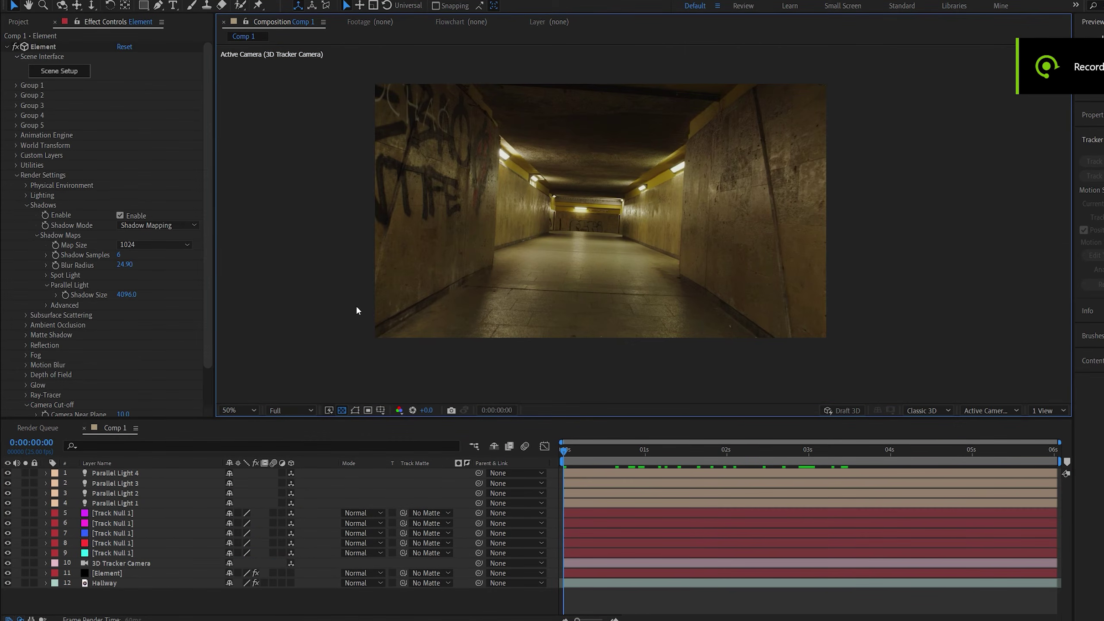
key("space")
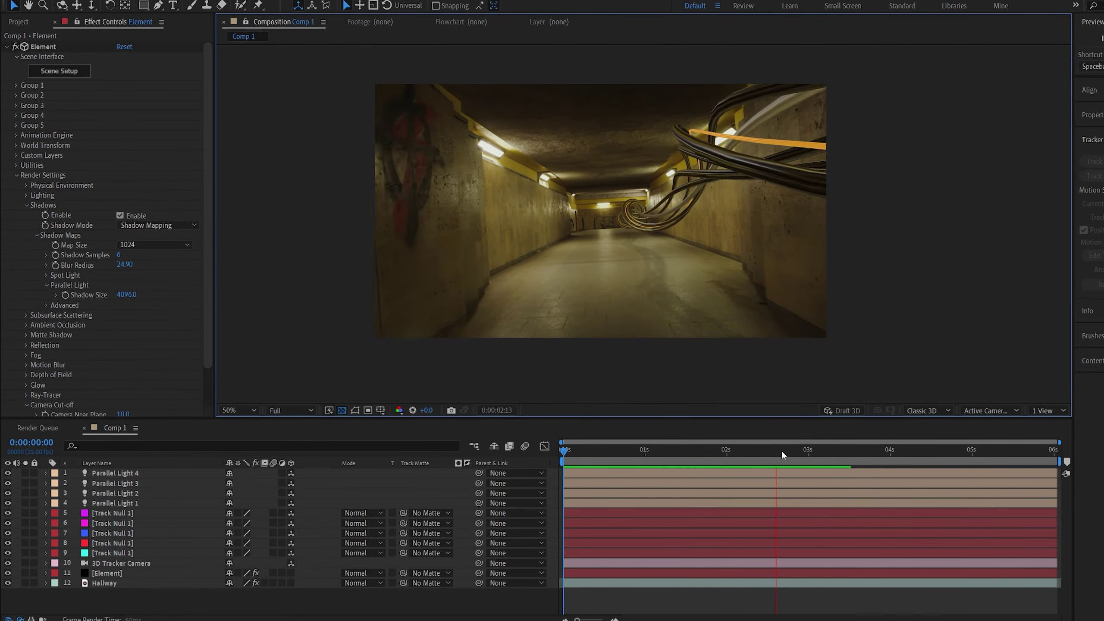
Step: Turn off Cast Shadow for the plane's Matte_Shadow material in the Element scene
left_click(759, 451)
left_click_drag(759, 452, 754, 451)
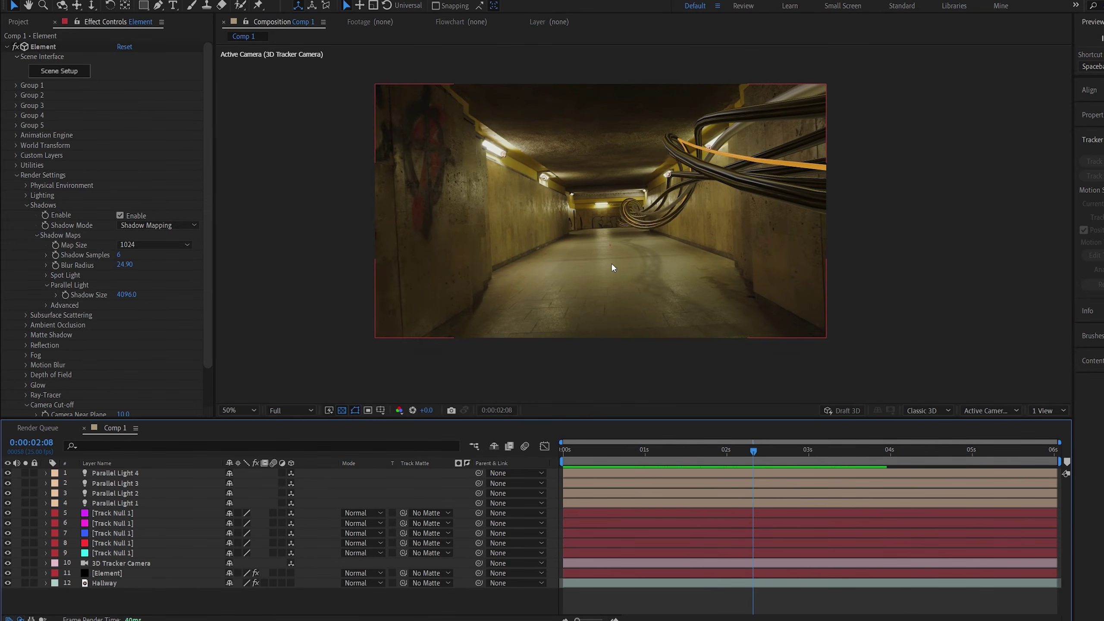
left_click(69, 70)
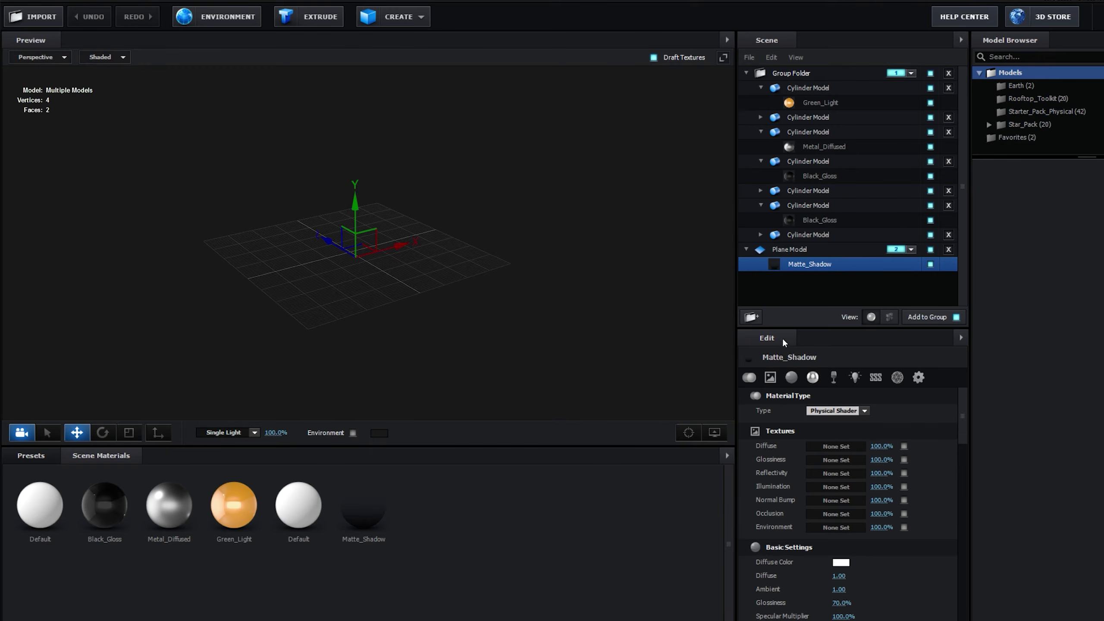
scroll(845, 519, "down", 15)
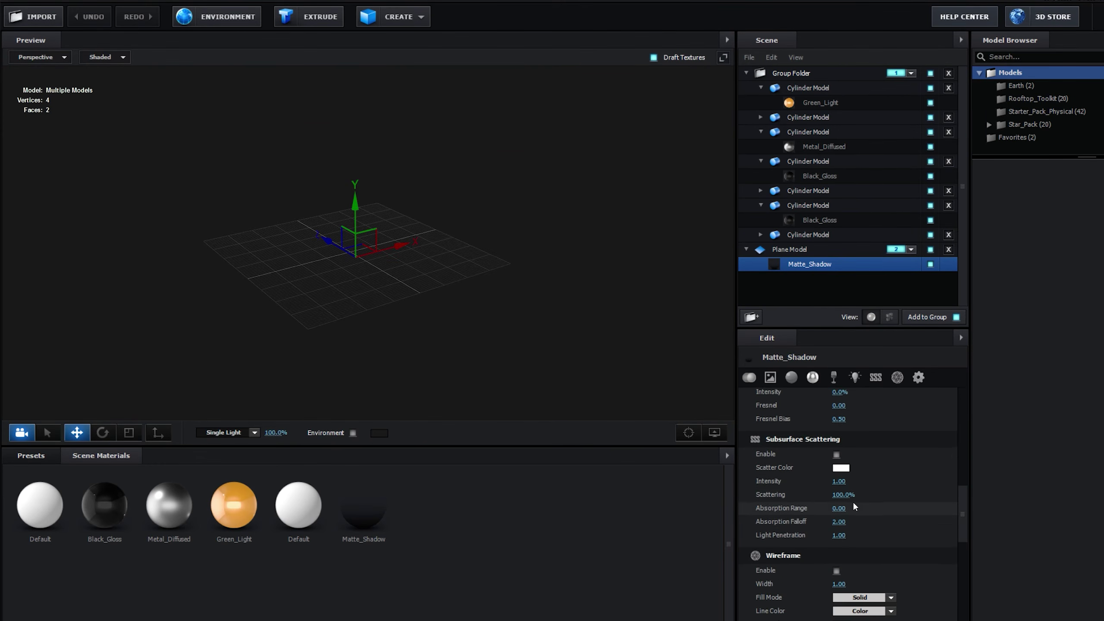
scroll(842, 533, "down", 5)
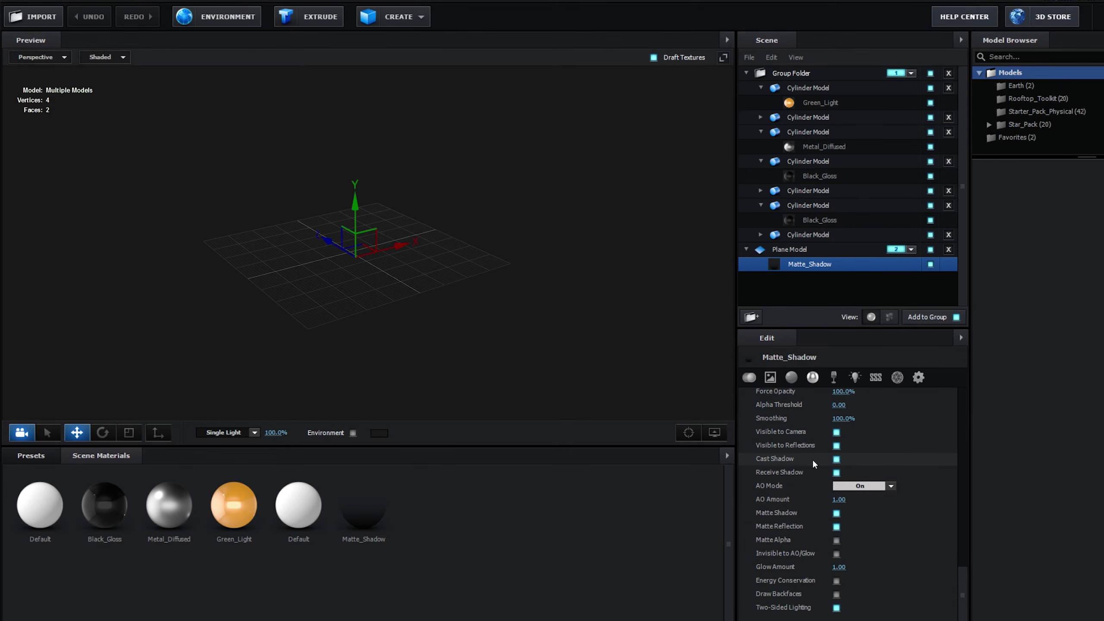
left_click(836, 460)
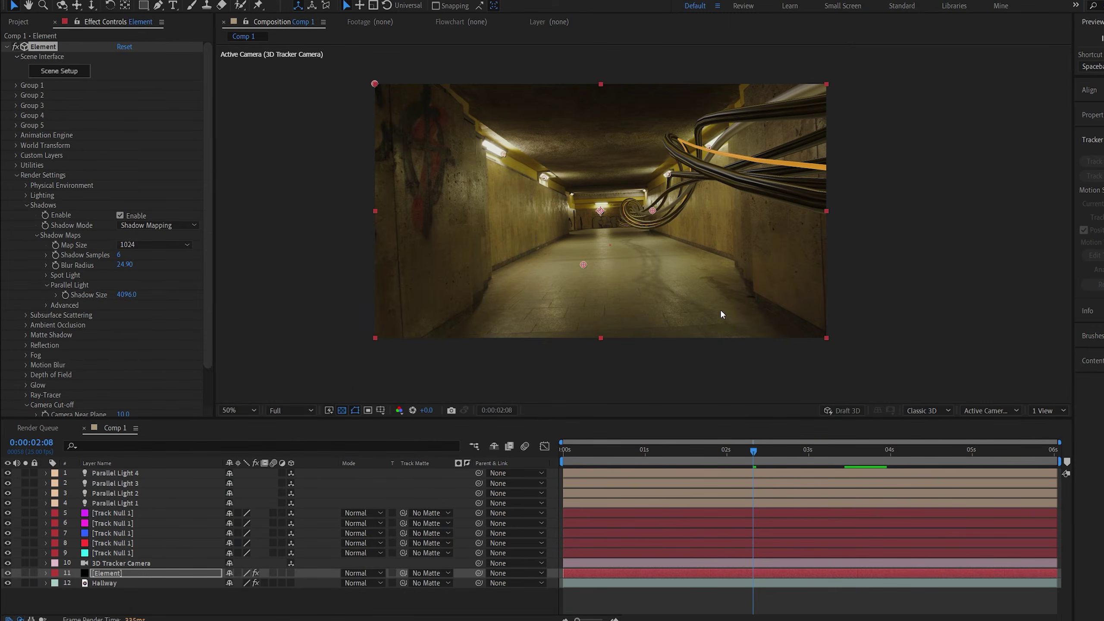
Step: Delete the five Track Null 1 layers from the composition
left_click(125, 553)
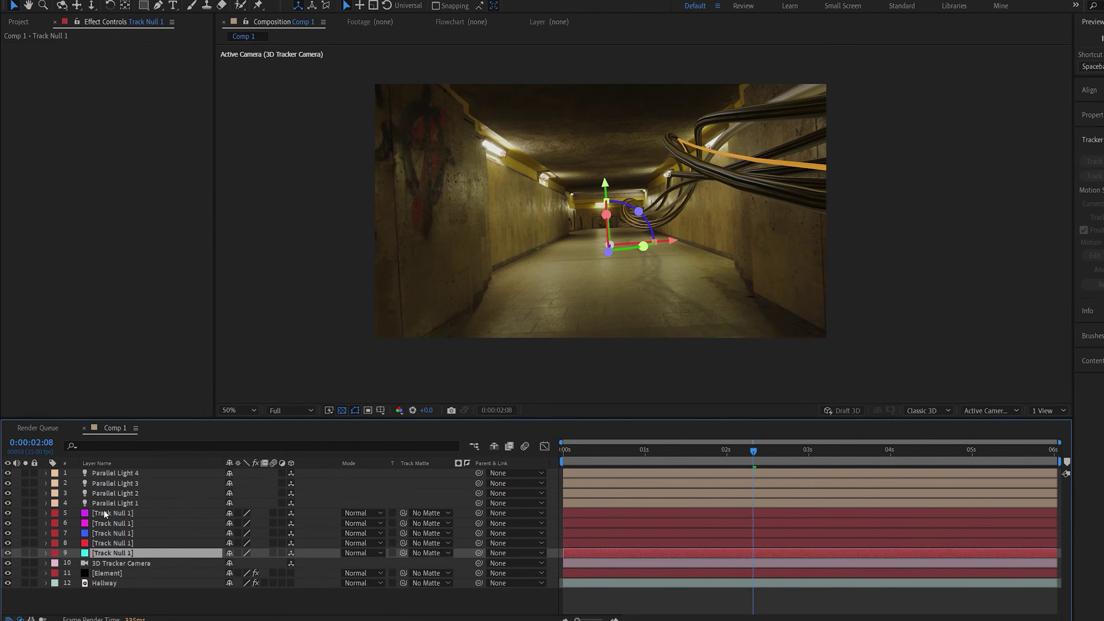
left_click(117, 512, "shift")
key("Delete")
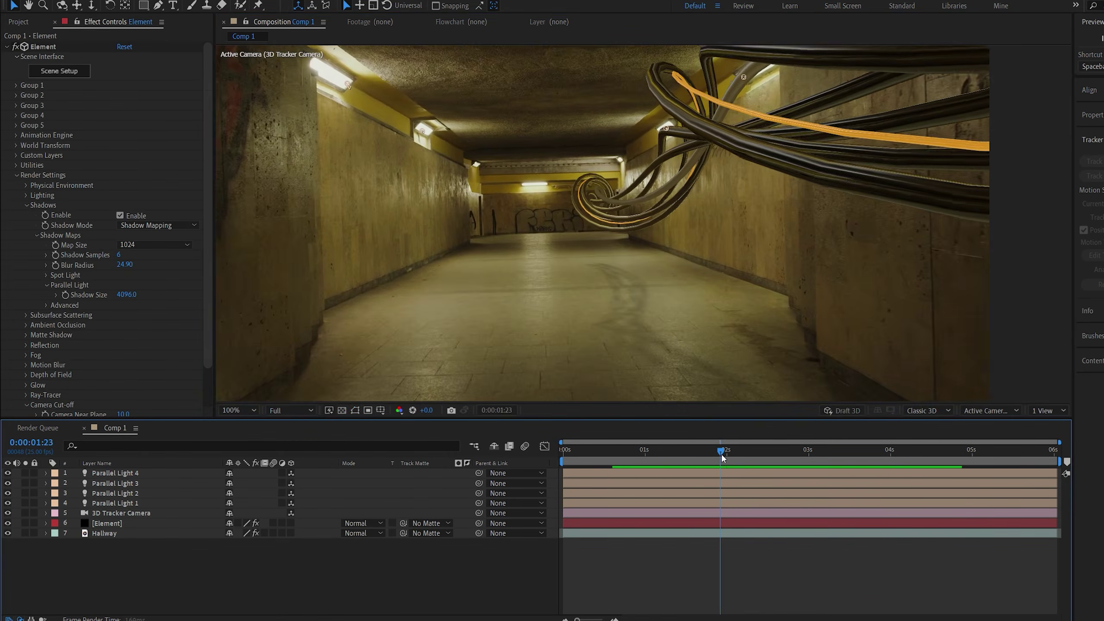
Step: Check the floor shadow around 0:00:01:09, duplicate the Element layer and rename the copy Shadow
left_click_drag(722, 455, 645, 455)
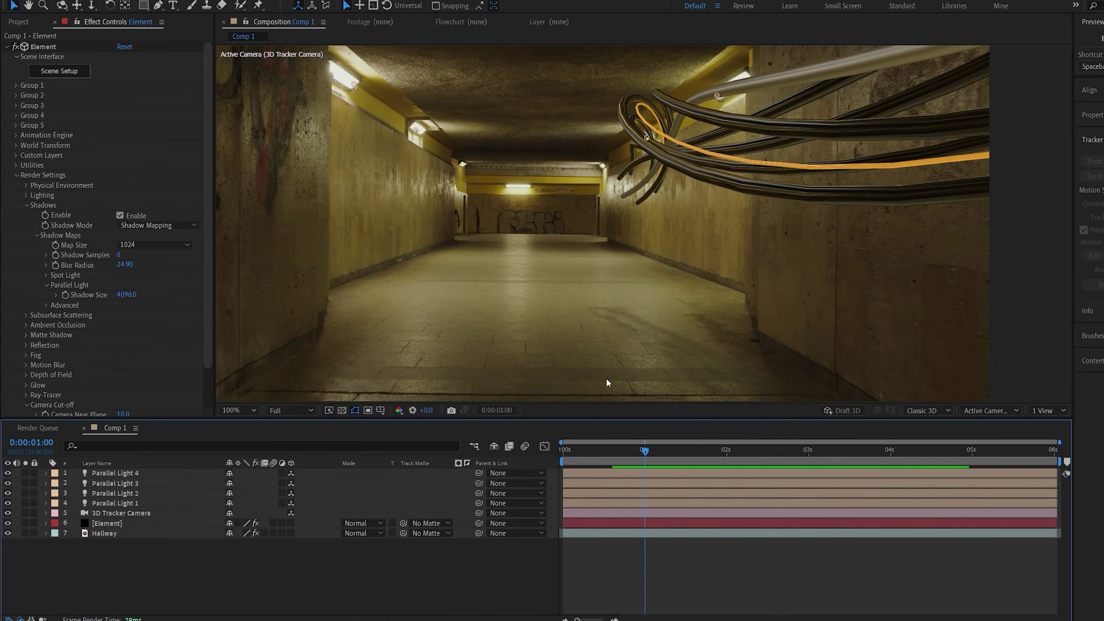
scroll(596, 313, "up", 1)
left_click_drag(597, 366, 638, 305)
left_click_drag(636, 450, 668, 431)
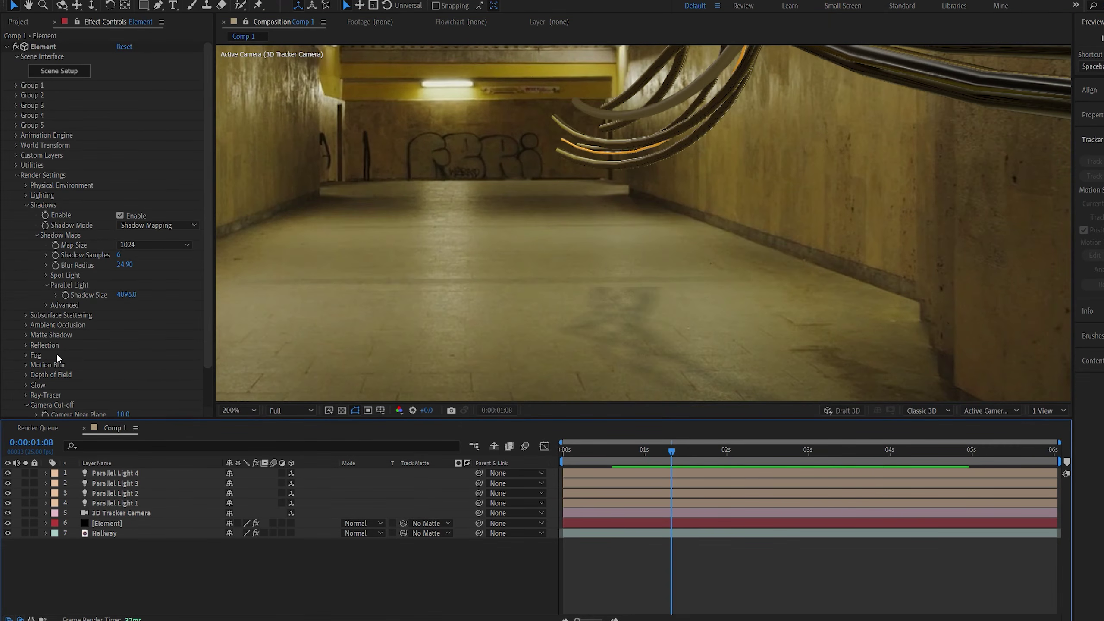
scroll(58, 358, "down", 2)
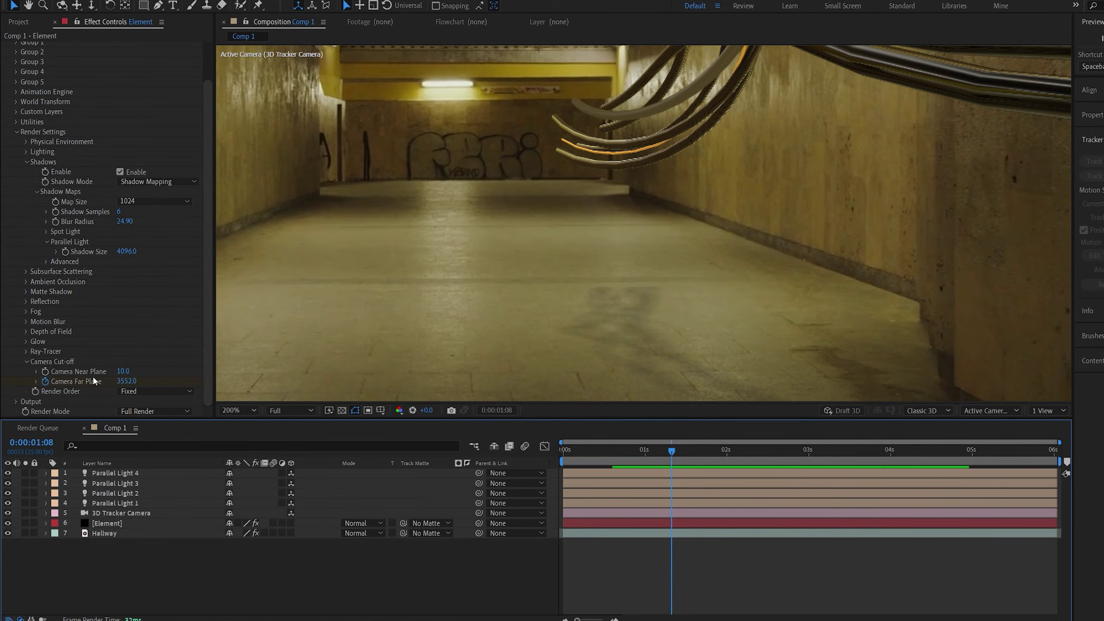
mouse_move(683, 460)
left_mouse_down()
mouse_move(715, 449)
mouse_move(674, 460)
left_mouse_up()
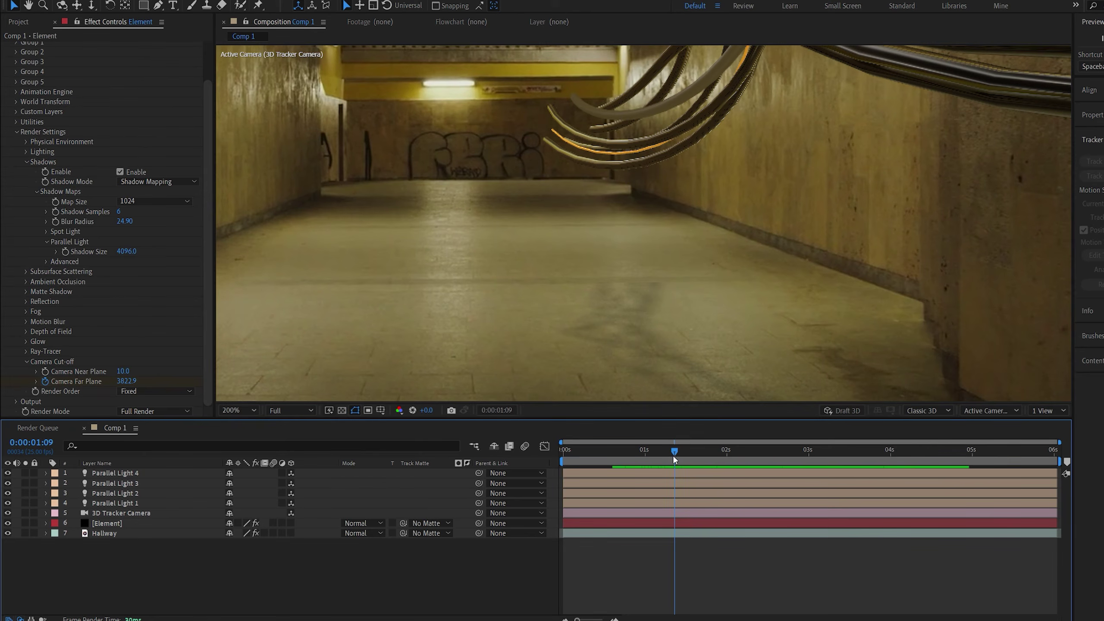
left_click(113, 522)
key("ctrl+d")
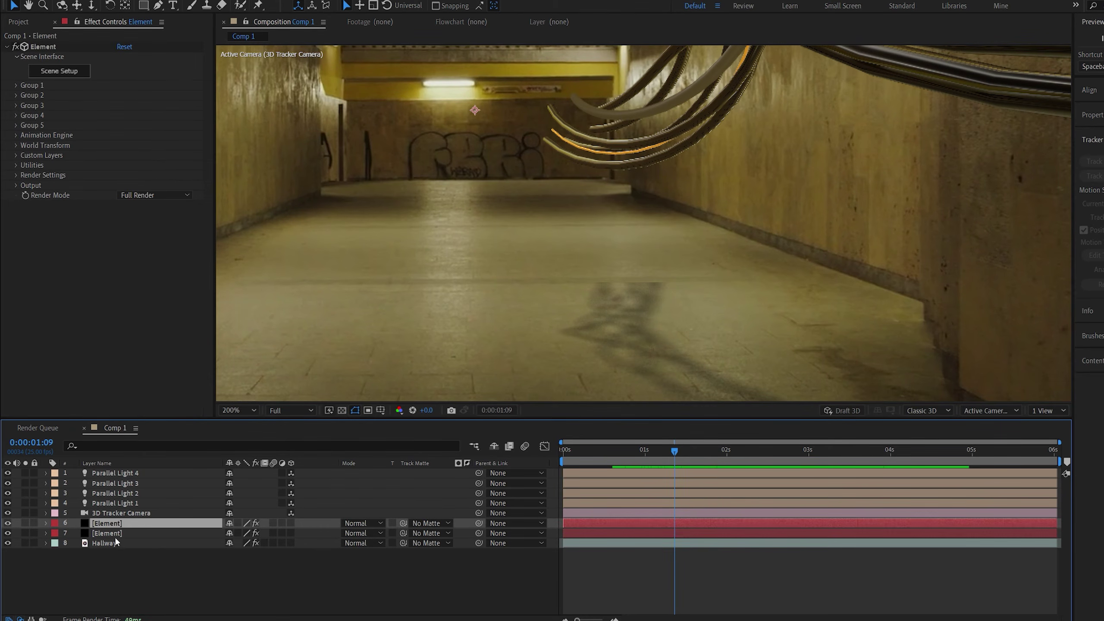
key("Return")
type("Shadow")
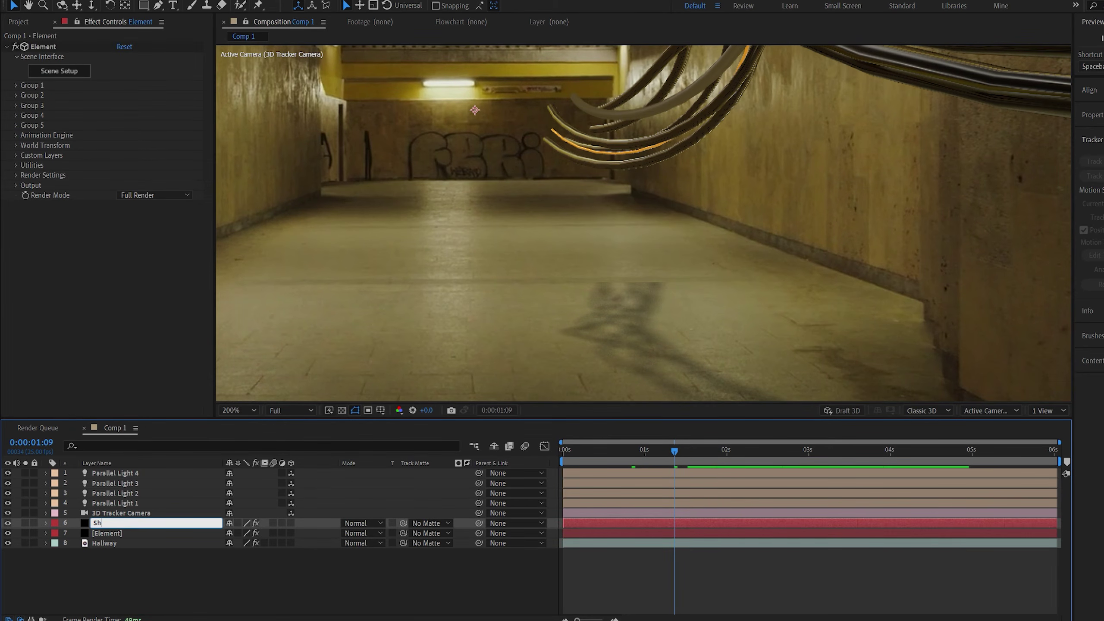
key("Return")
Step: Disable Group 2 on the original Element layer and set the Shadow layer's Output to show Shadows
left_click(131, 534)
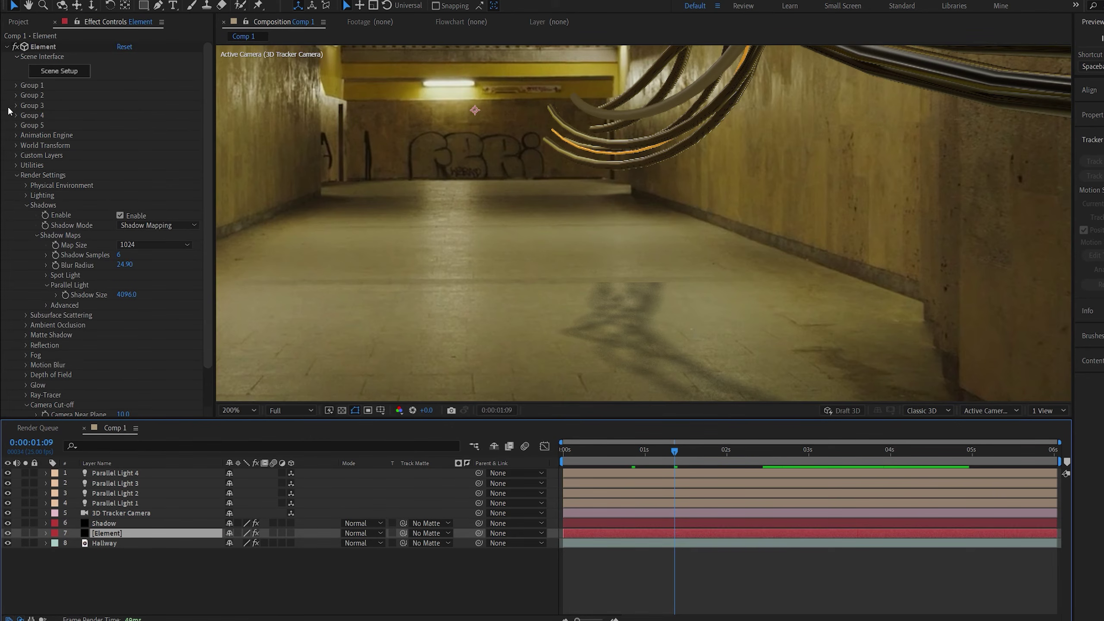
left_click(15, 96)
left_click(130, 523)
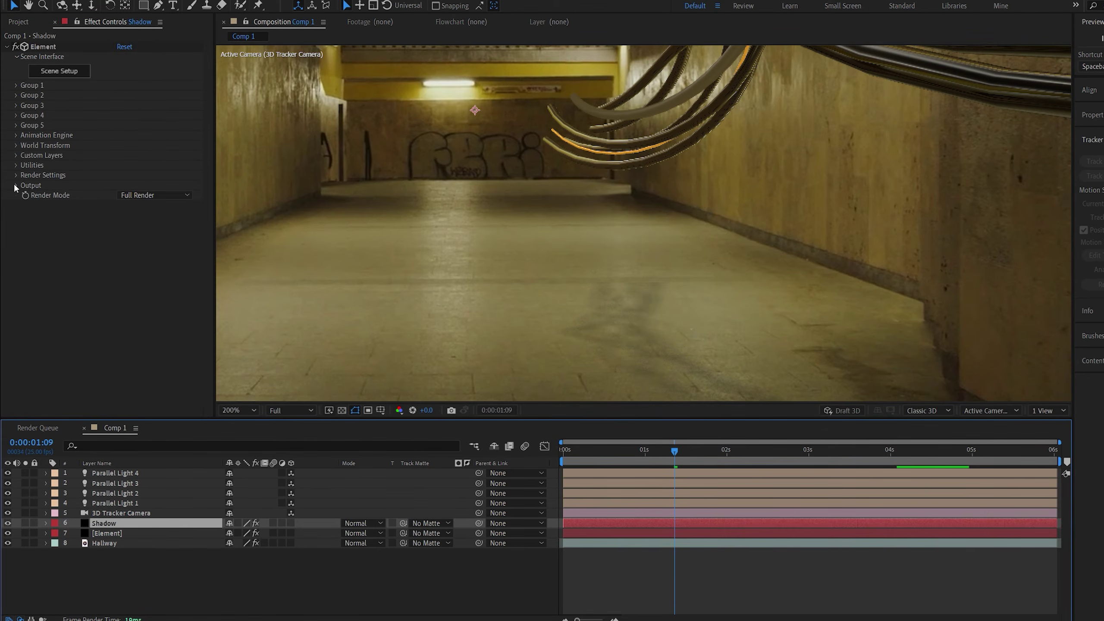
left_click(15, 186)
left_click(134, 196)
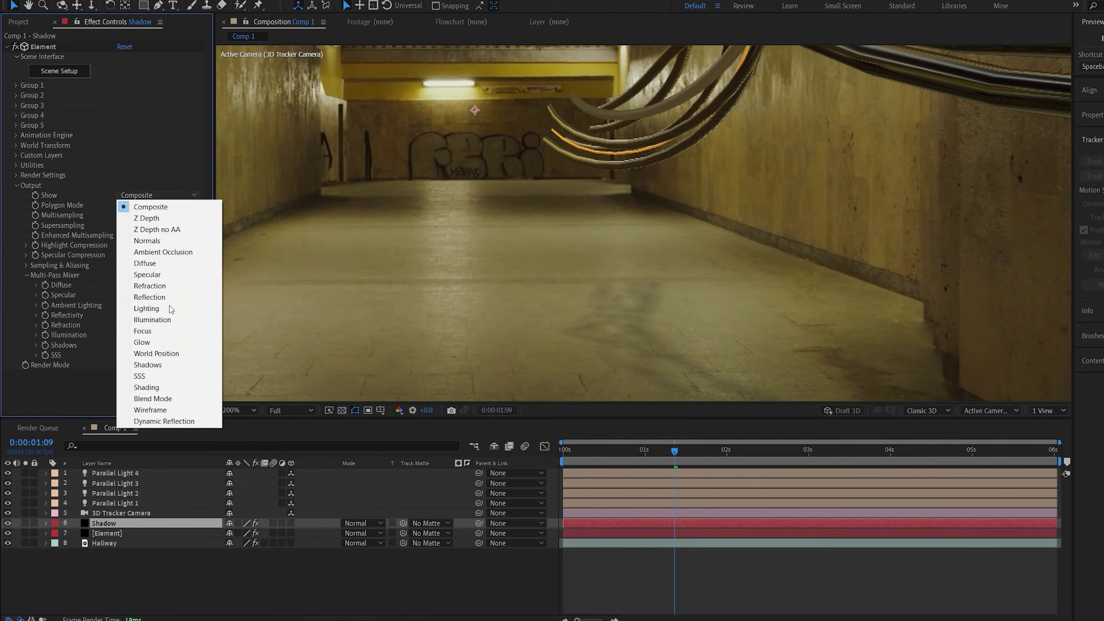
left_click(148, 365)
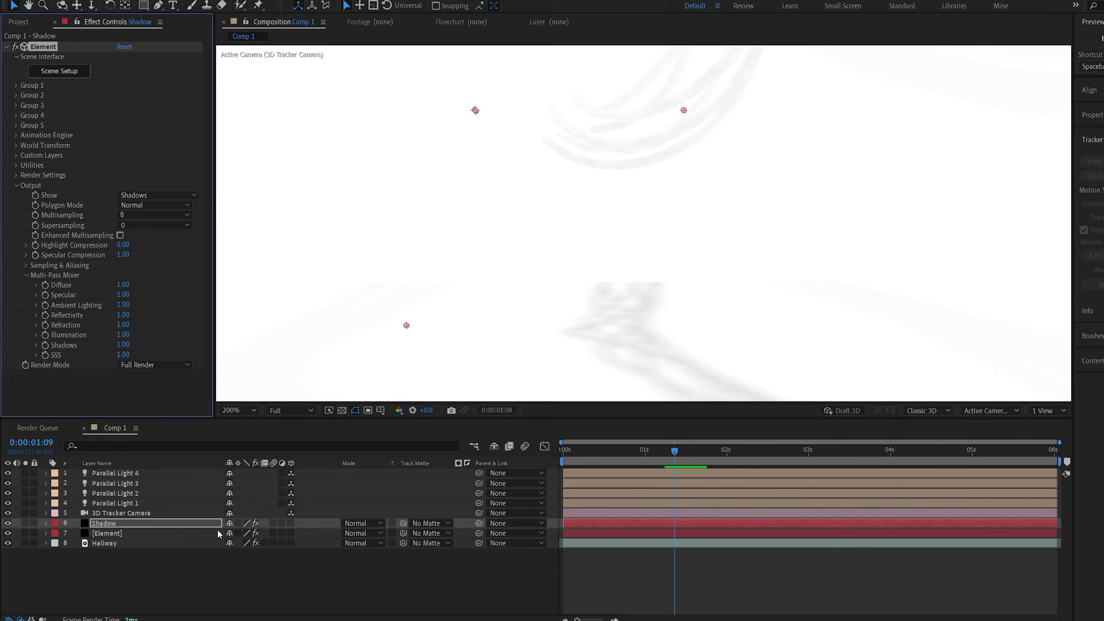
Step: Set the Shadow layer's blend mode to Multiply and toggle its visibility to compare the result
left_click(361, 524)
left_click(377, 123)
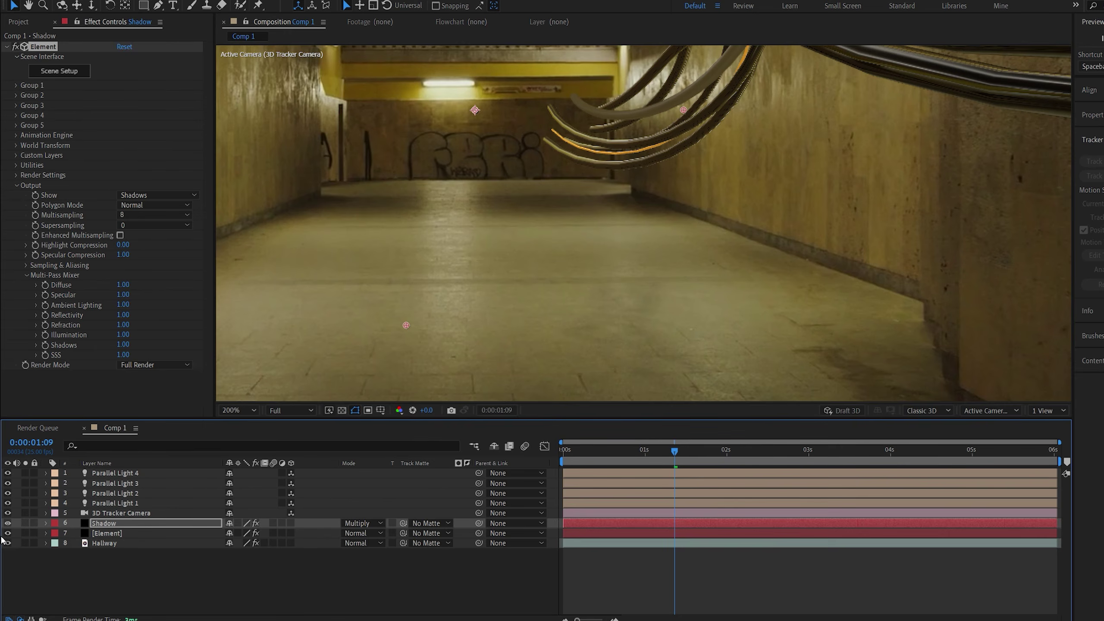
left_click(8, 525)
left_click(8, 524)
left_click(7, 524)
left_click(7, 524)
Step: Apply Linear Wipe to the Shadow layer with a 177° Wipe Angle and keyframe Transition Completion at 91% on the first frame
key("ctrl+space")
type("line")
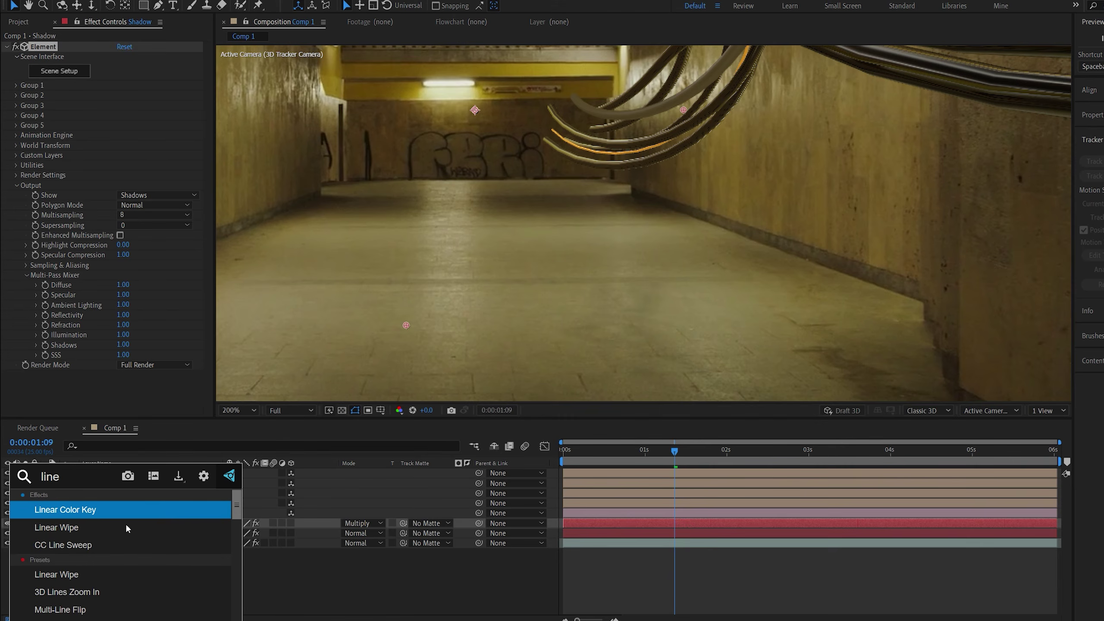
left_click(126, 523)
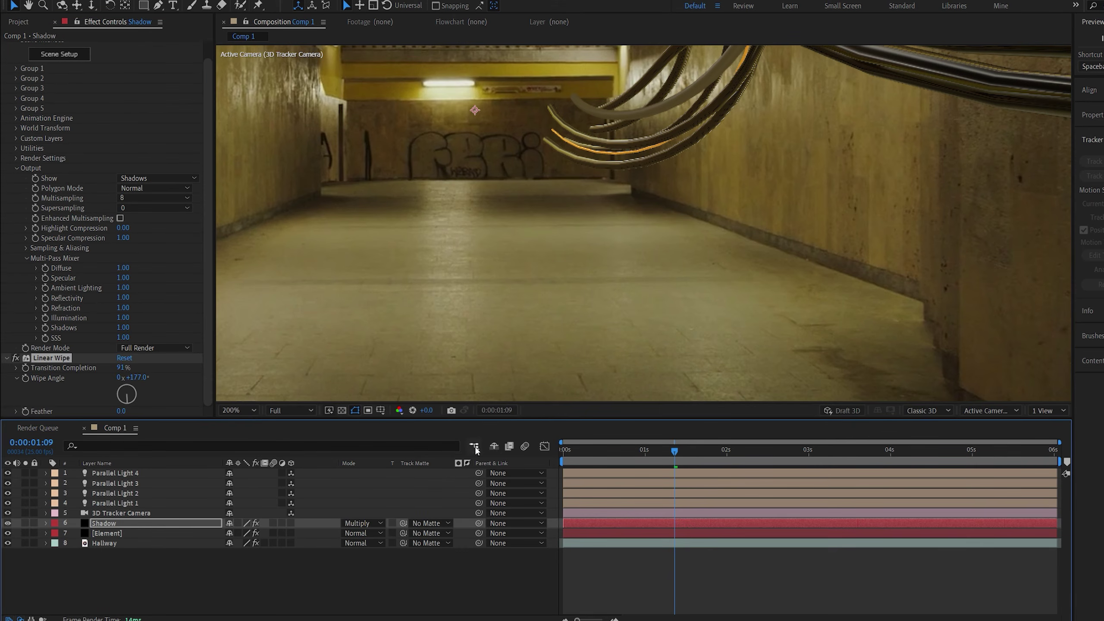
left_click_drag(581, 451, 535, 451)
scroll(435, 321, "down", 1)
left_click(19, 370)
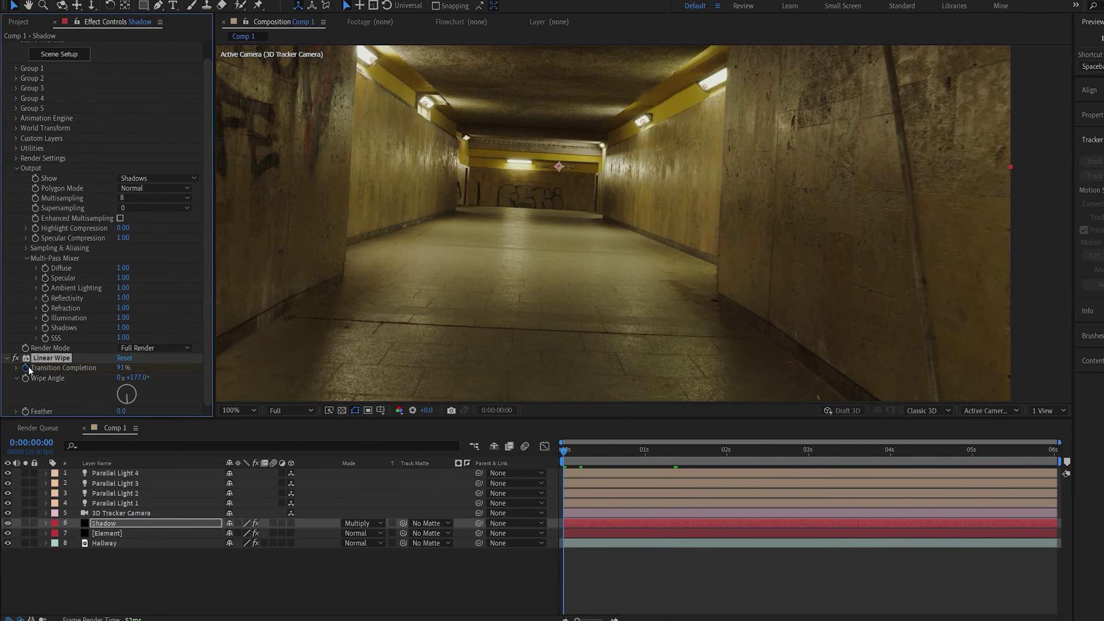
Step: Adjust the Linear Wipe's animated Transition Completion, with 69% at 0:00:01:20, and set its Feather to 56
left_click_drag(706, 451, 834, 451)
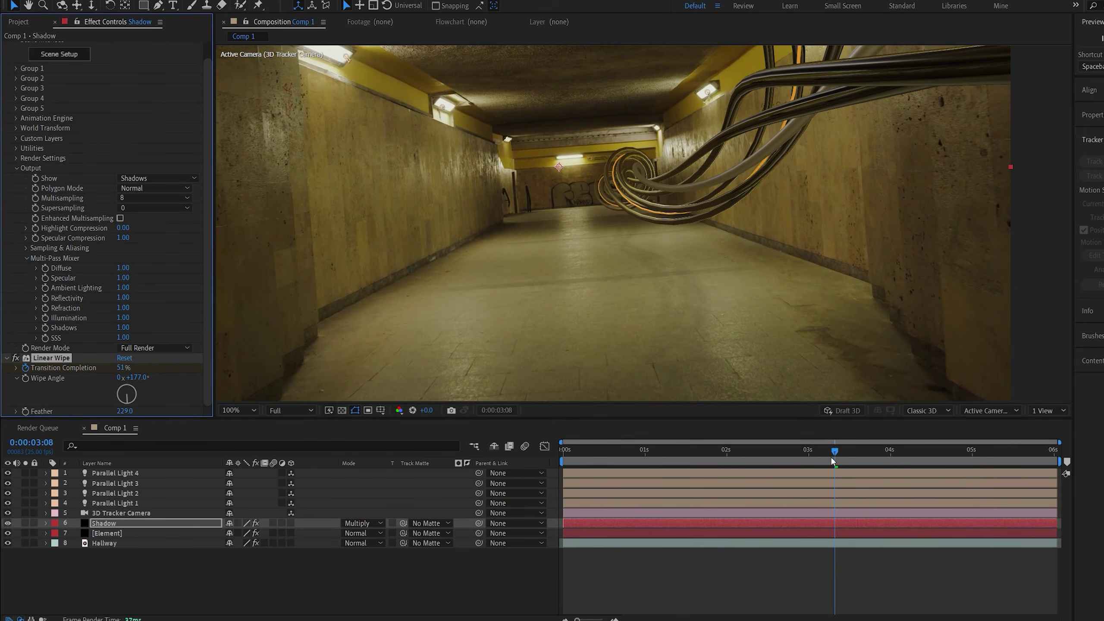
left_click_drag(832, 456, 709, 467)
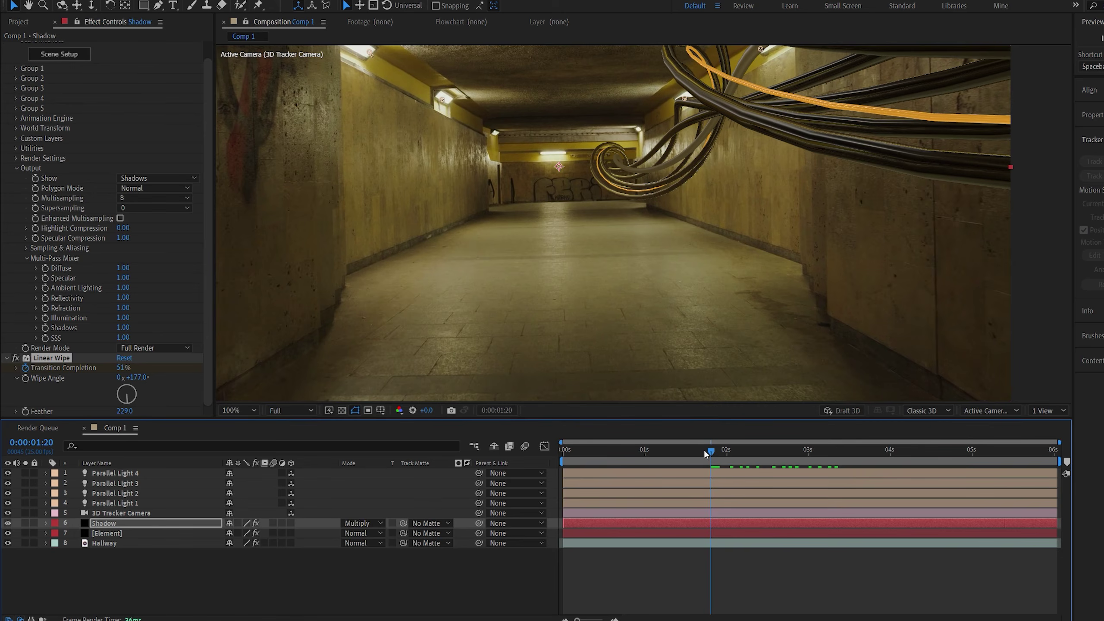
key("period")
left_click_drag(125, 411, 39, 420)
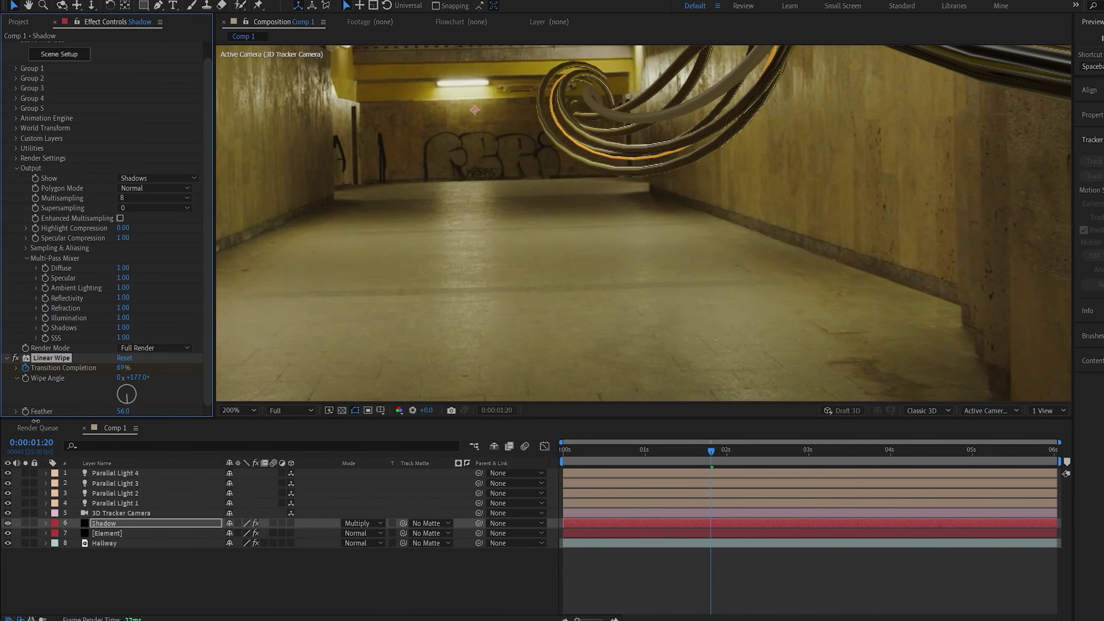
left_click_drag(694, 460, 771, 447)
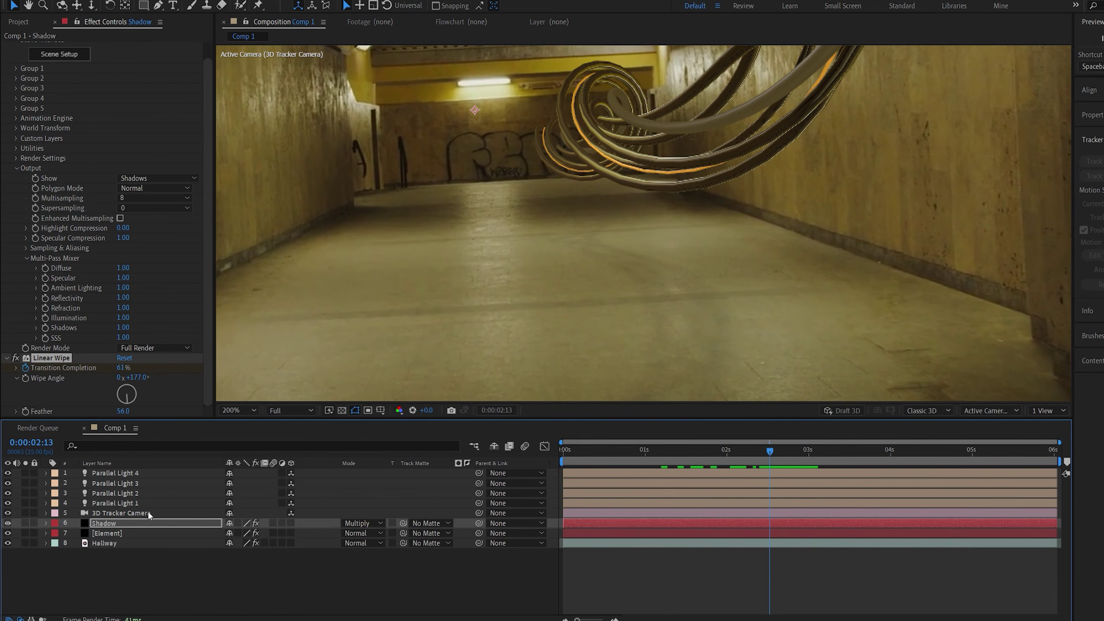
Step: Duplicate the Element layer, move the copy above Shadow and rename it Glow
left_click(100, 579)
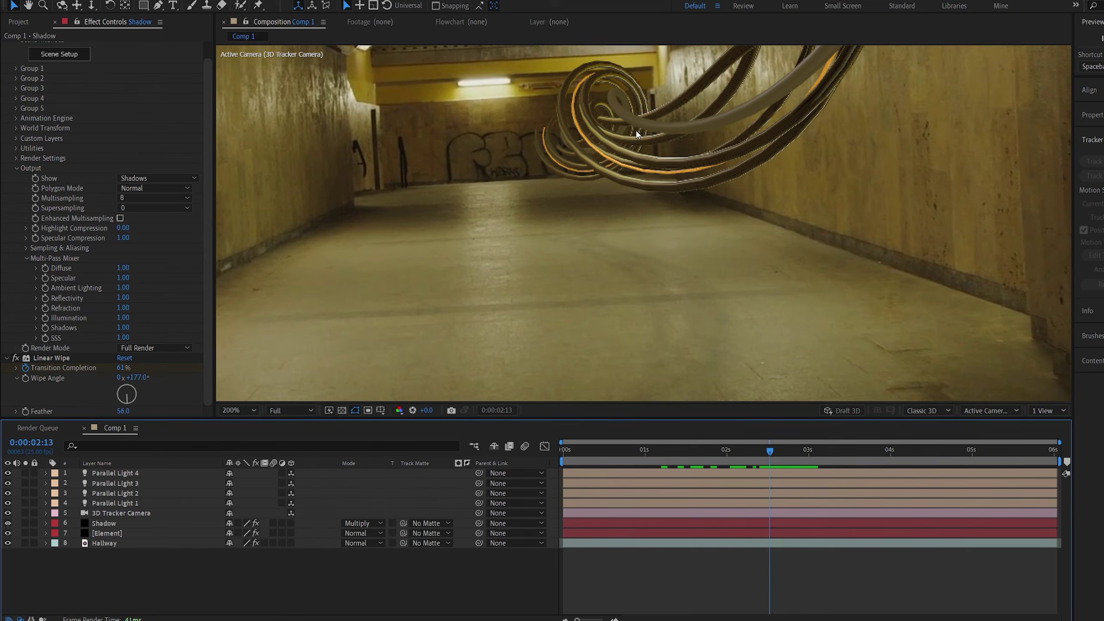
left_click(106, 534)
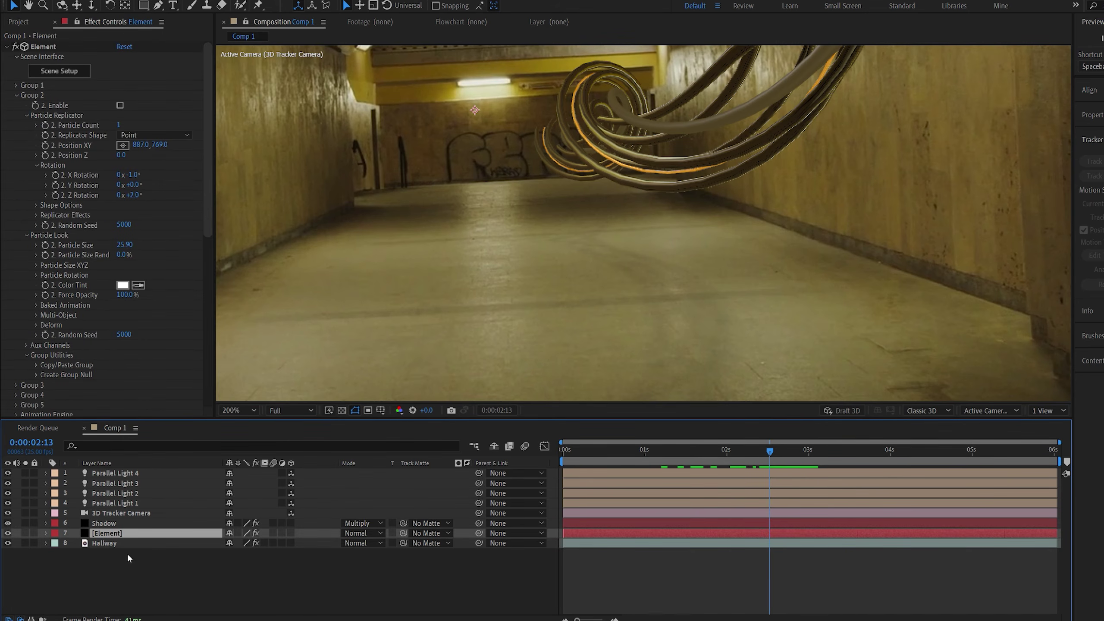
key("ctrl+d")
left_click_drag(99, 532, 105, 527)
key("Return")
type("Glow")
key("Return")
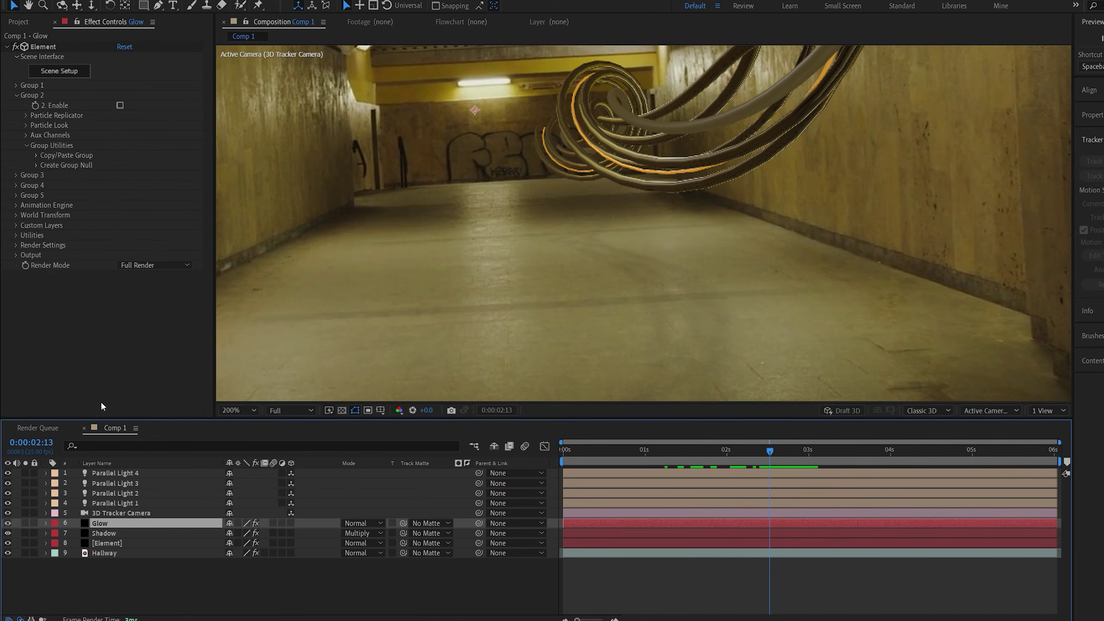
Step: Set the Glow layer's Element Output to show Illumination and scrub the timeline to check the isolated strand
left_click(17, 253)
left_click(166, 247)
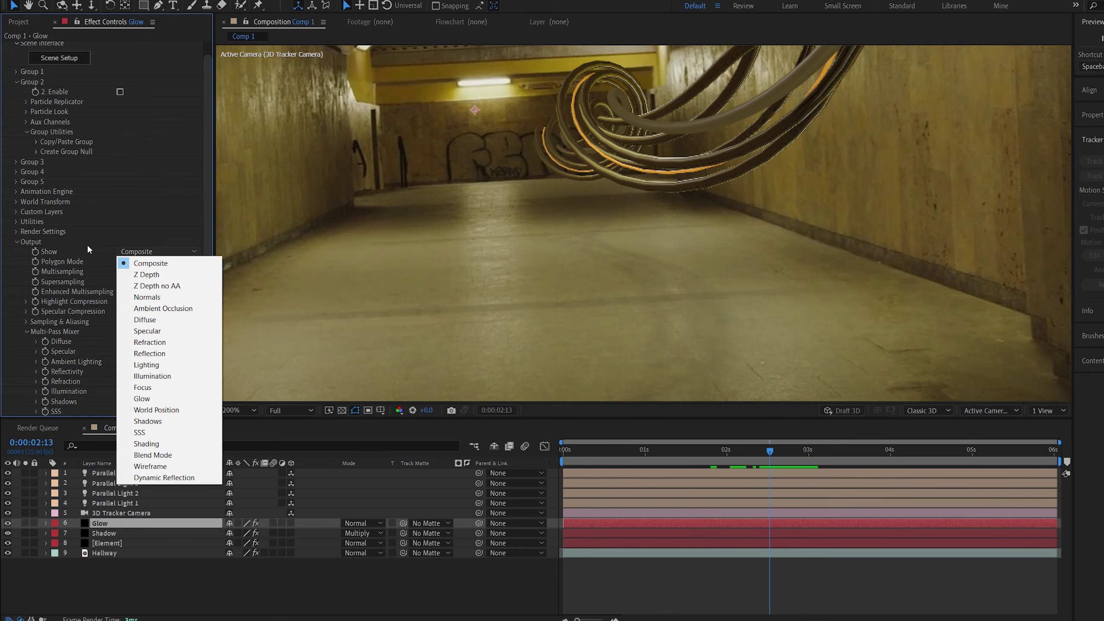
left_click(155, 380)
left_click_drag(602, 450, 713, 471)
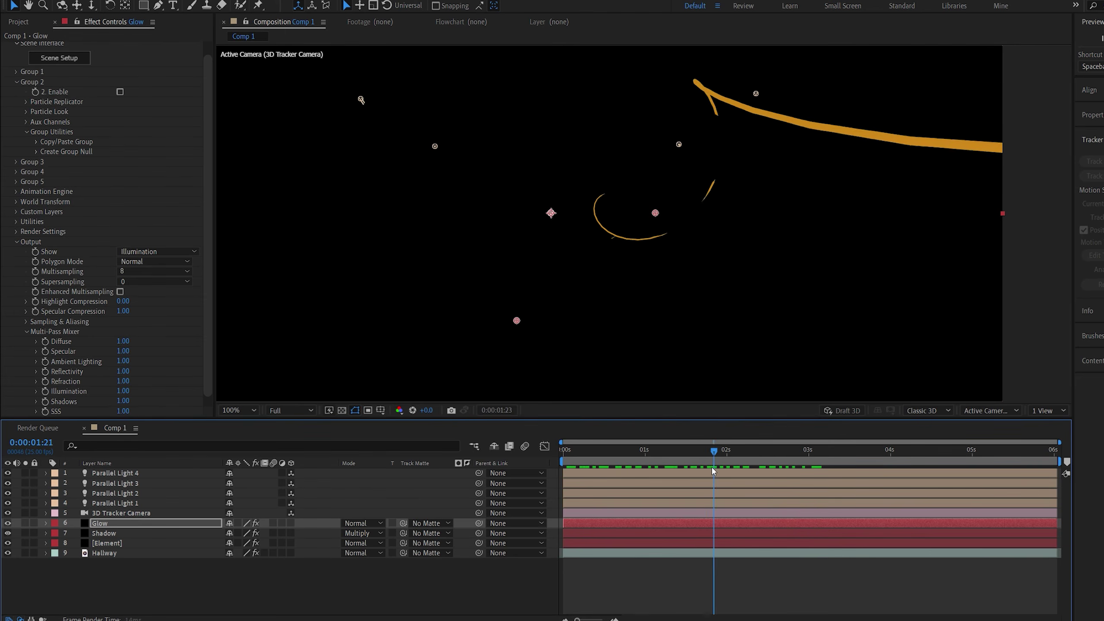
Step: Apply the Deep Glow effect to the Glow layer and set its blend mode to Add
key("ctrl+space")
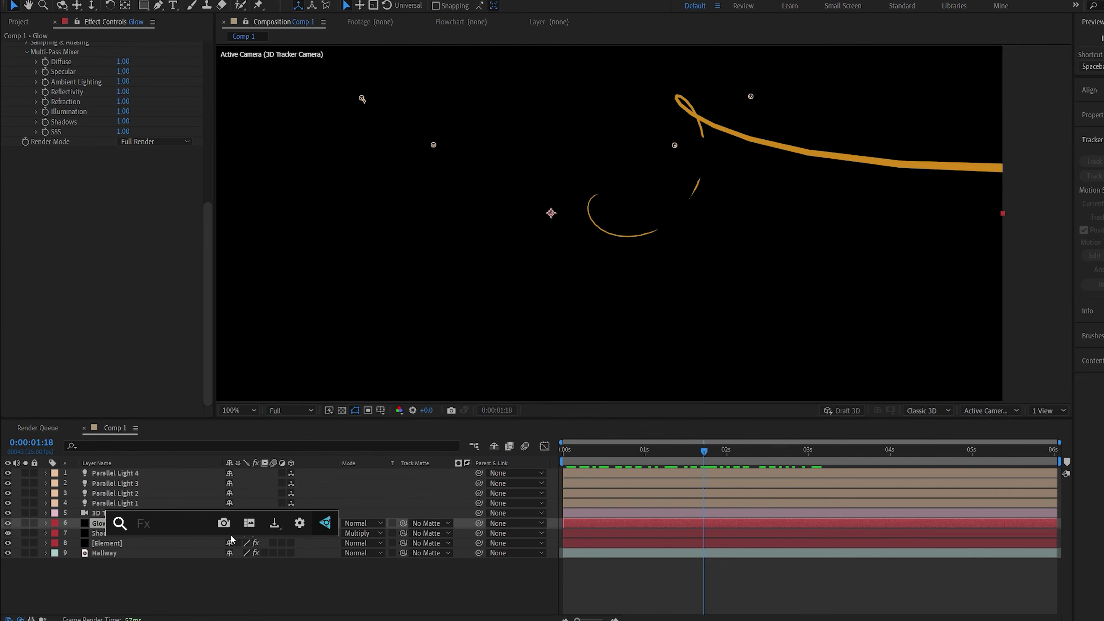
type("deep")
left_click(167, 509)
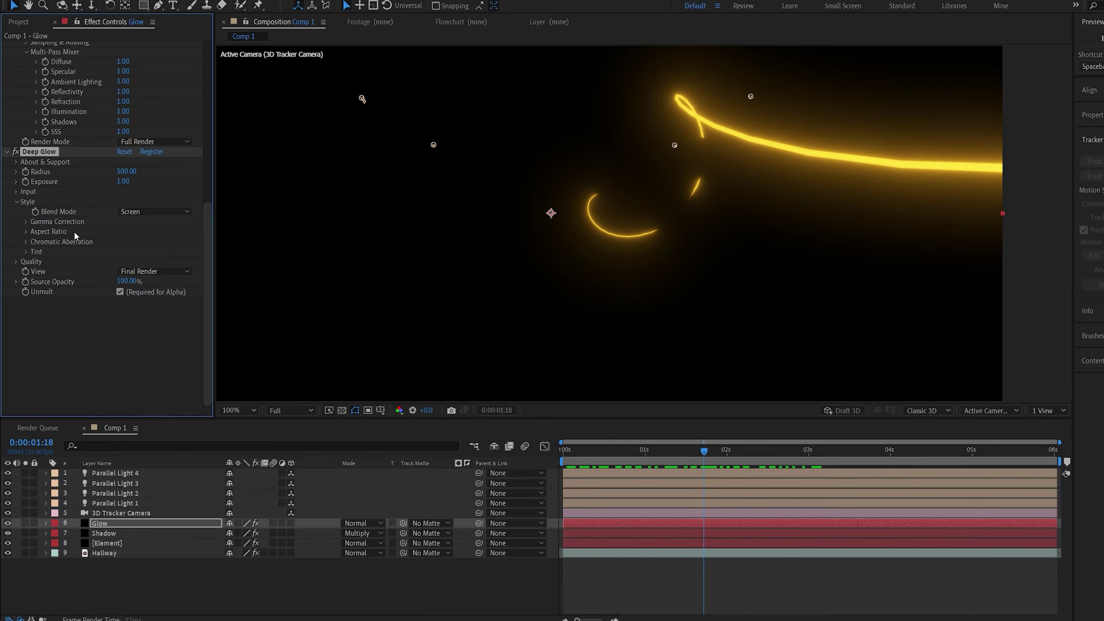
left_click(356, 524)
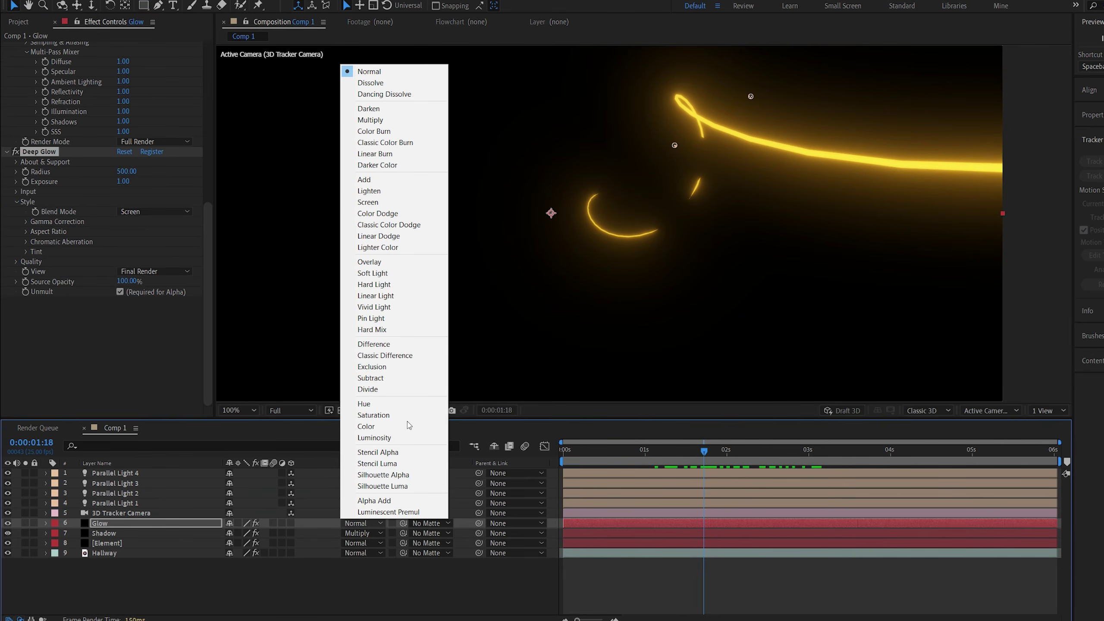
left_click(371, 179)
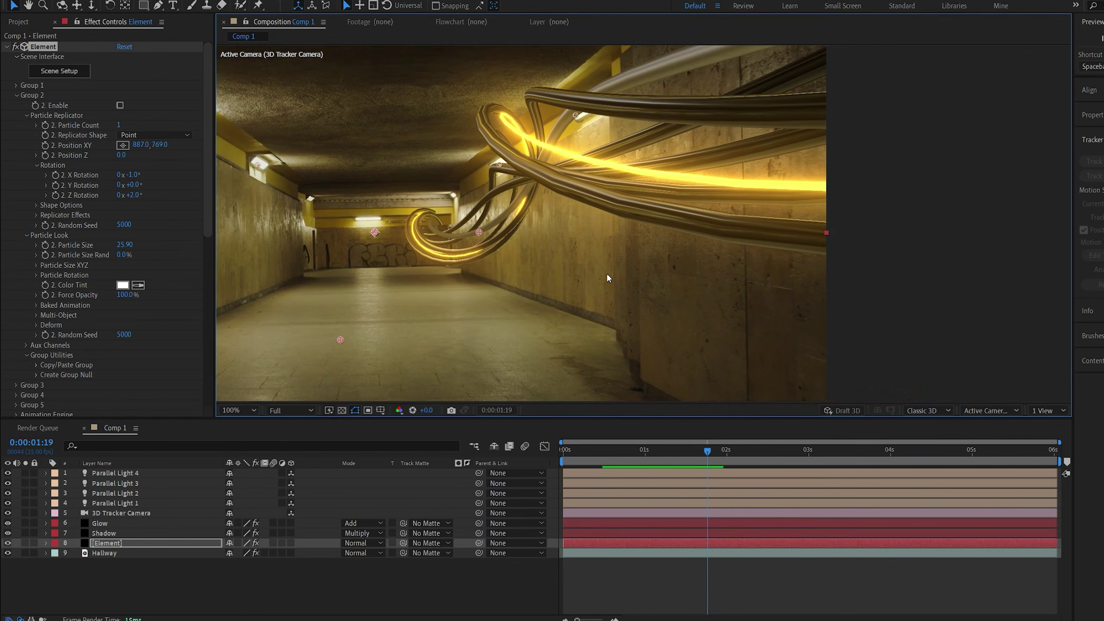
Step: Set the Height Segments of the second Cylinder Model in the Element scene's Group Folder to 150
left_click_drag(607, 274, 594, 293)
key("v")
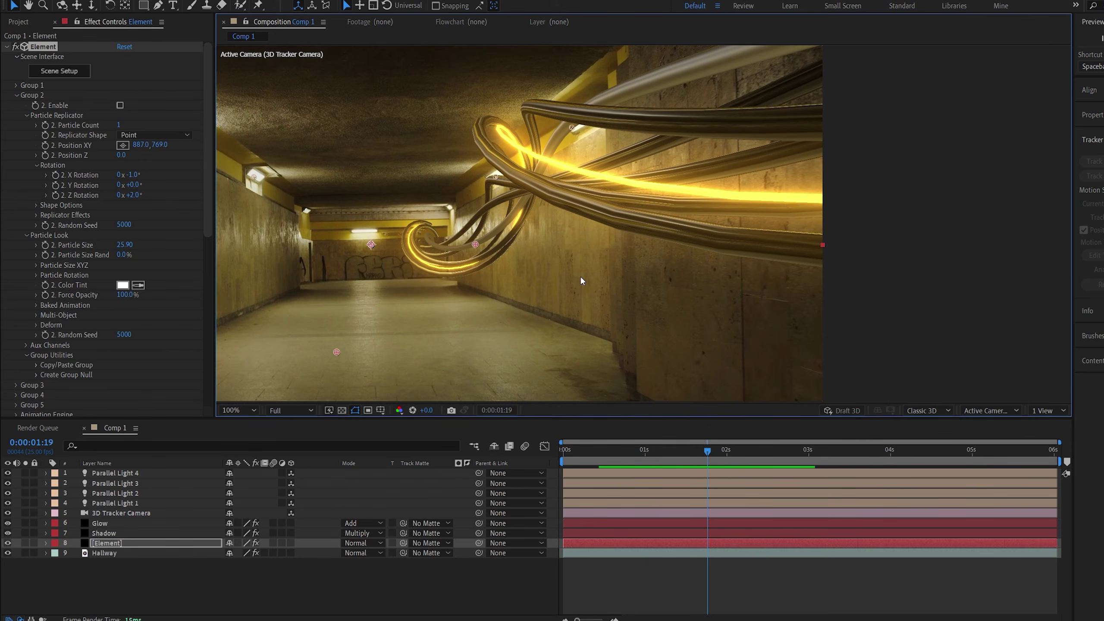
left_click(40, 74)
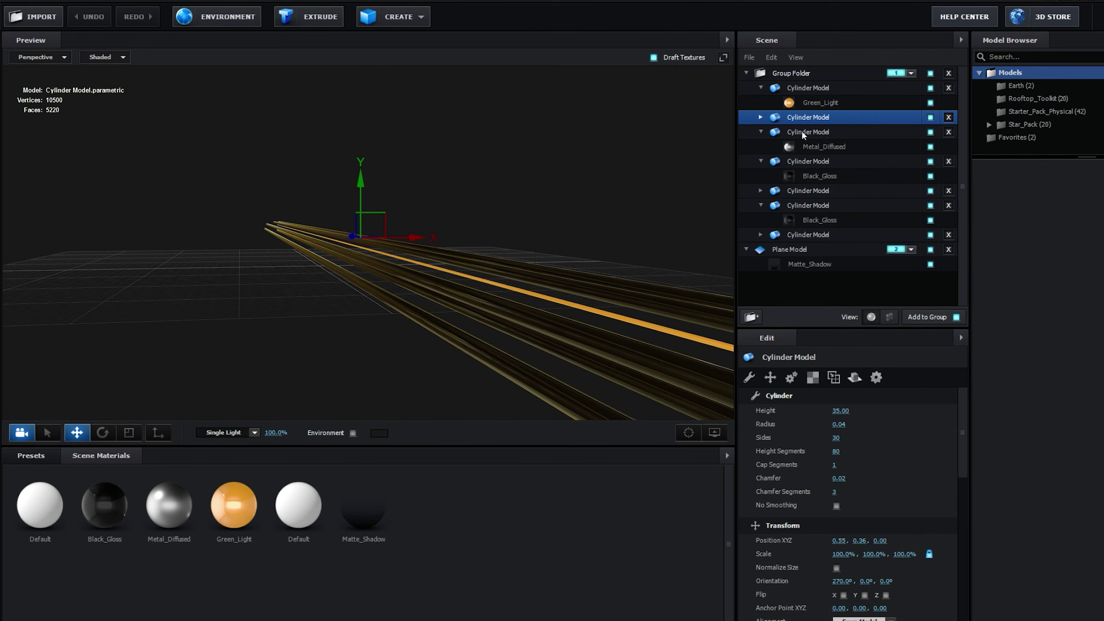
left_click(836, 451)
type("150")
key("Return")
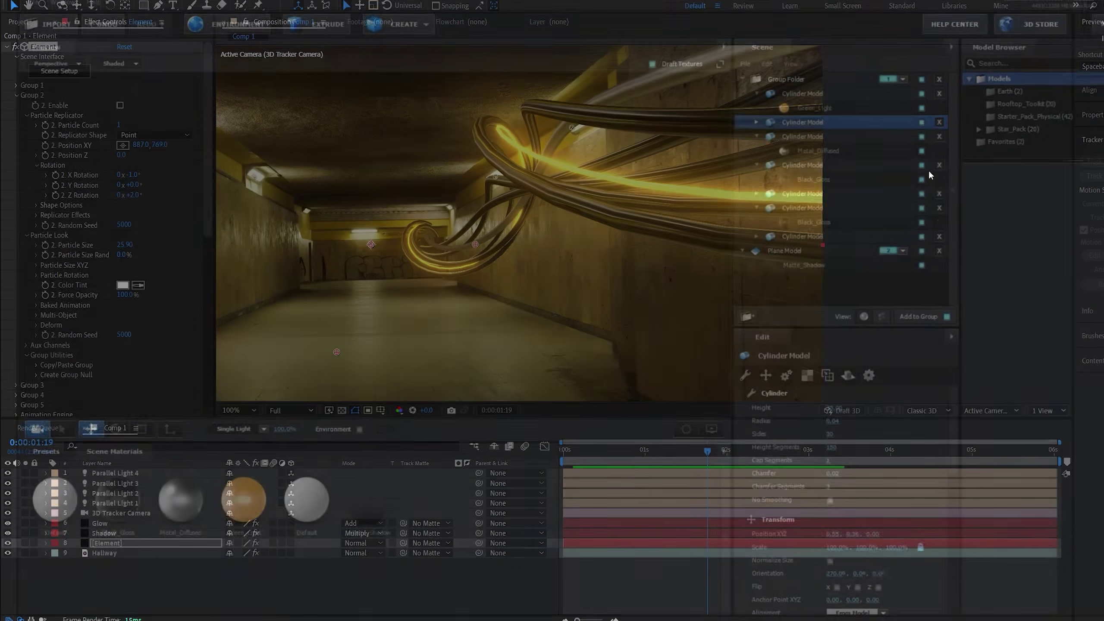